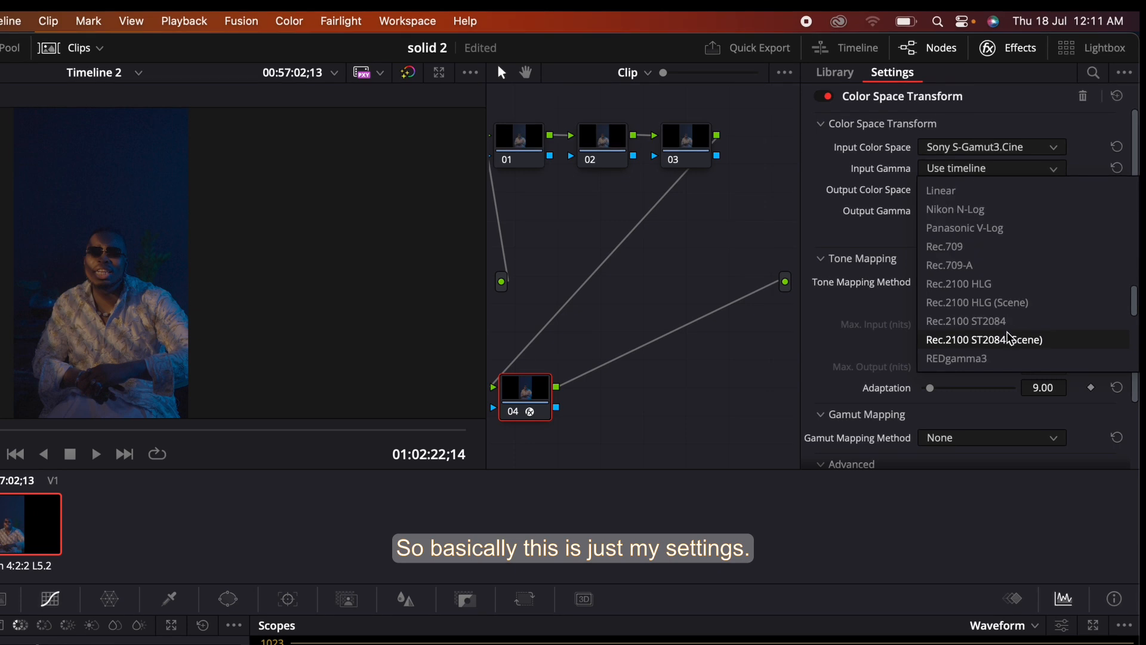
Set the Color Space Transform's input gamma to Sony S-Log3, with Rec.709 output color space and Gamma 2.4 output gamma.
left_click(992, 303)
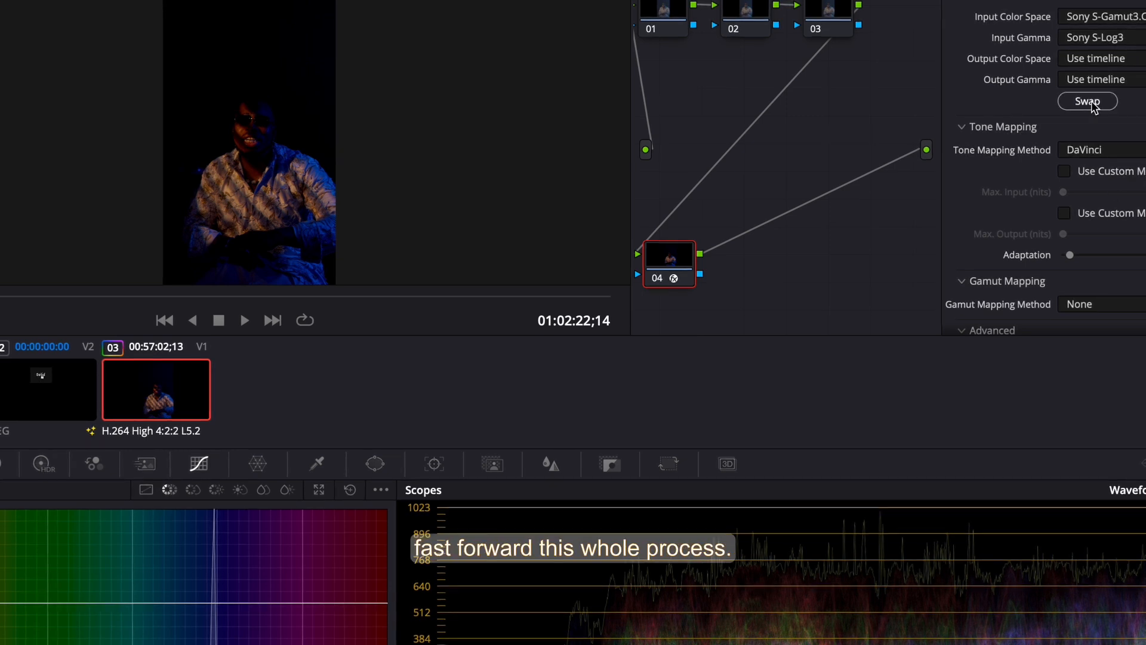
left_click(1137, 59)
scroll(1141, 191, "down", 5)
left_click(1142, 191)
left_click(1128, 79)
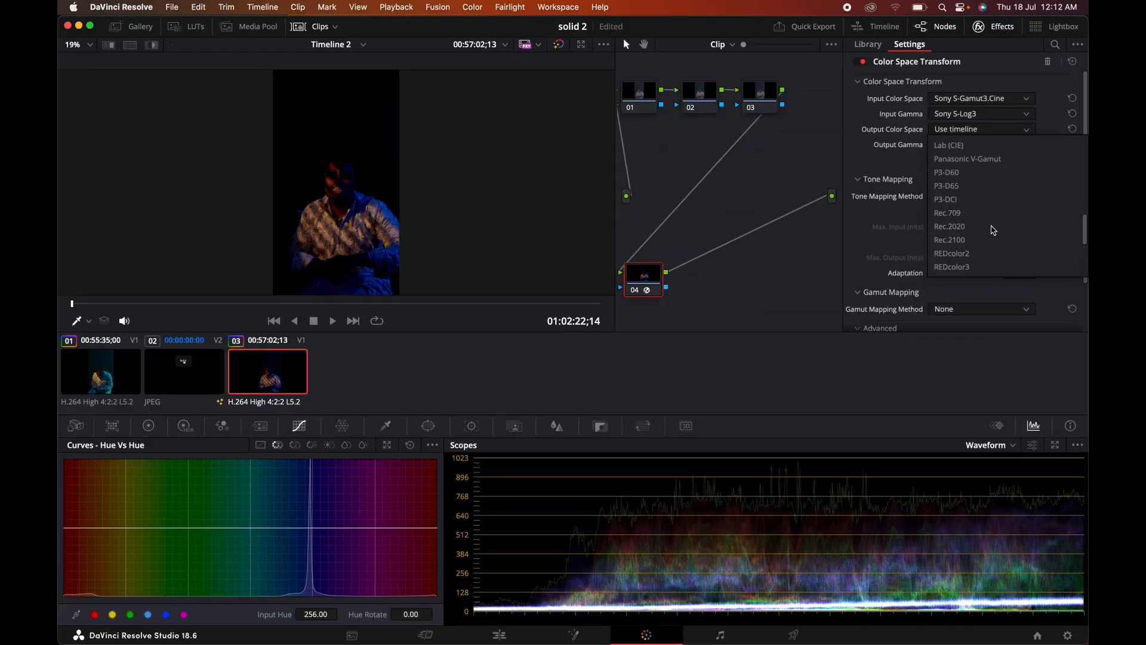
scroll(975, 252, "down", 3)
left_click(973, 266)
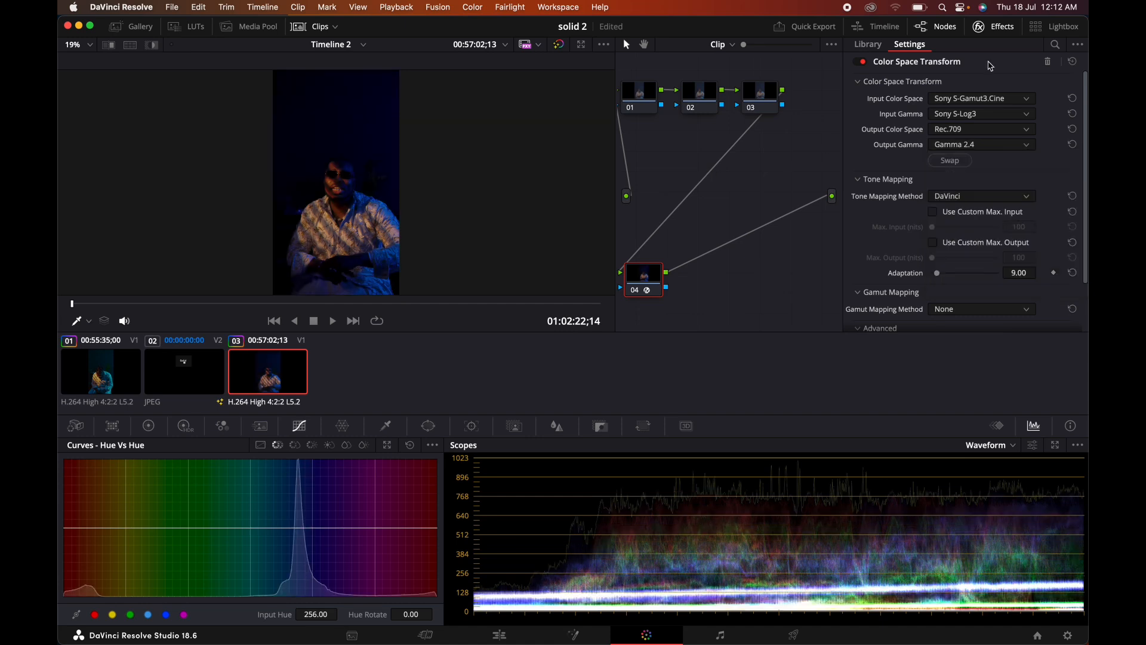
Close the effect settings, reposition nodes 01 to 04 in the node graph and select node 01.
left_click(994, 26)
left_click_drag(694, 266, 671, 261)
left_click_drag(669, 73, 811, 98)
left_click_drag(809, 92, 790, 117)
left_click(667, 127)
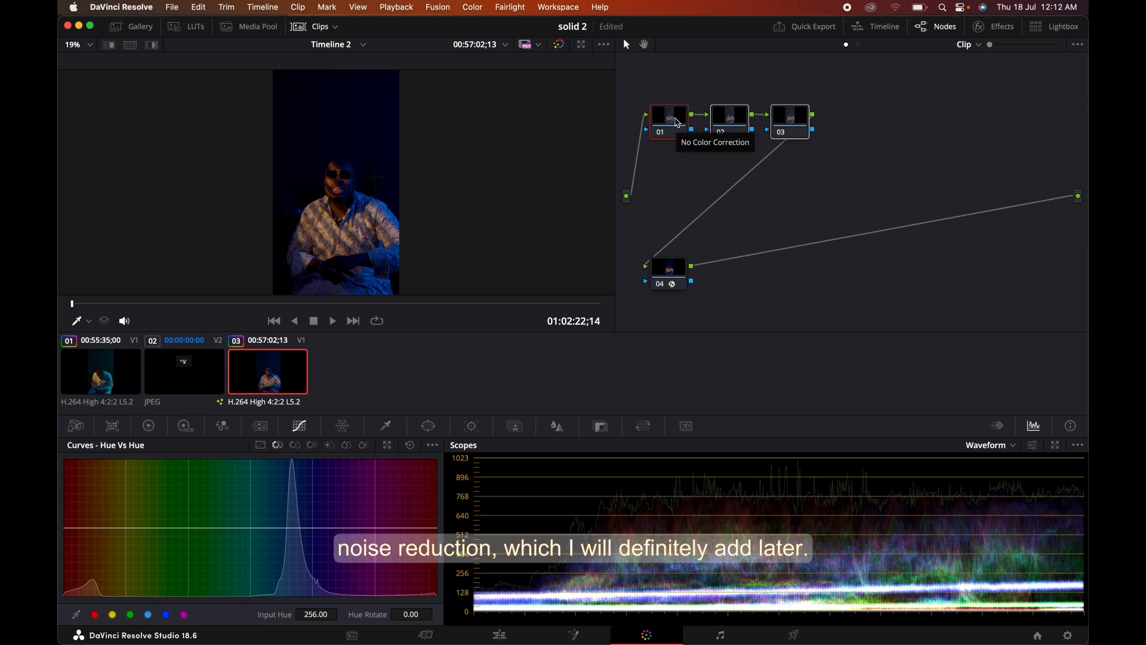
scroll(471, 202, "up", 5)
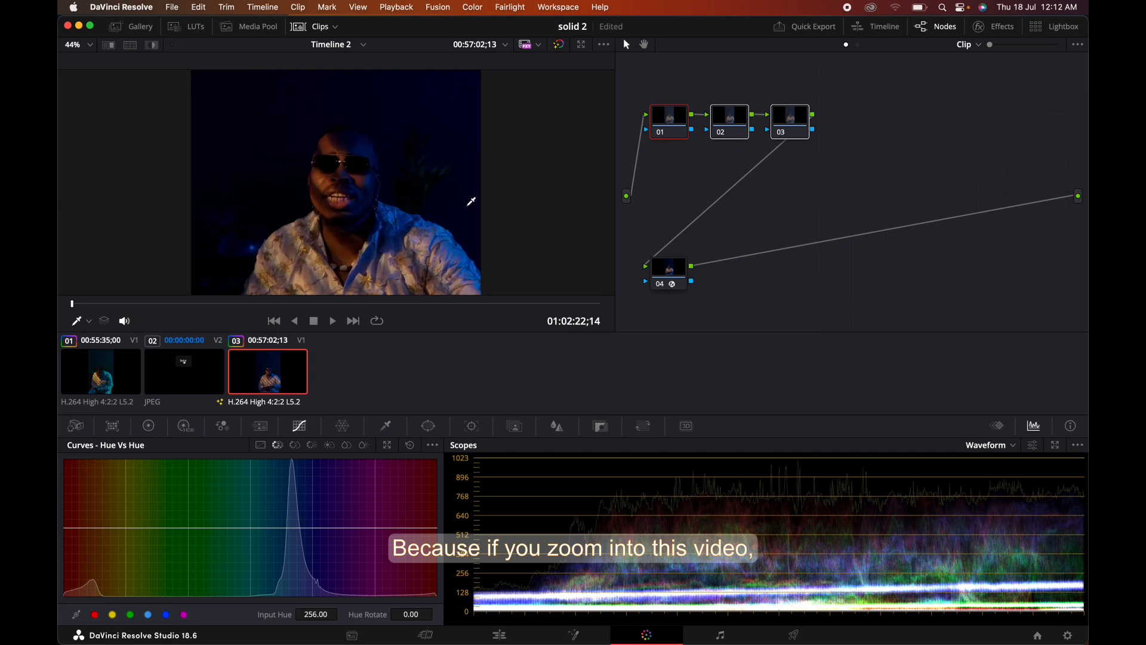
scroll(471, 202, "up", 4)
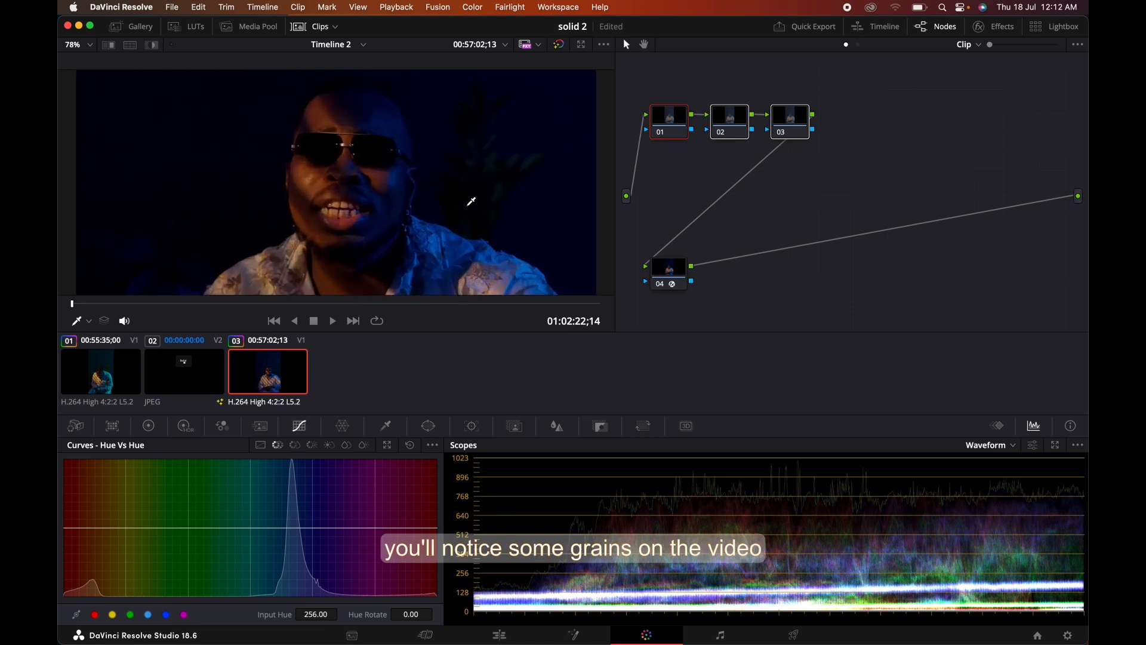
scroll(471, 201, "down", 3)
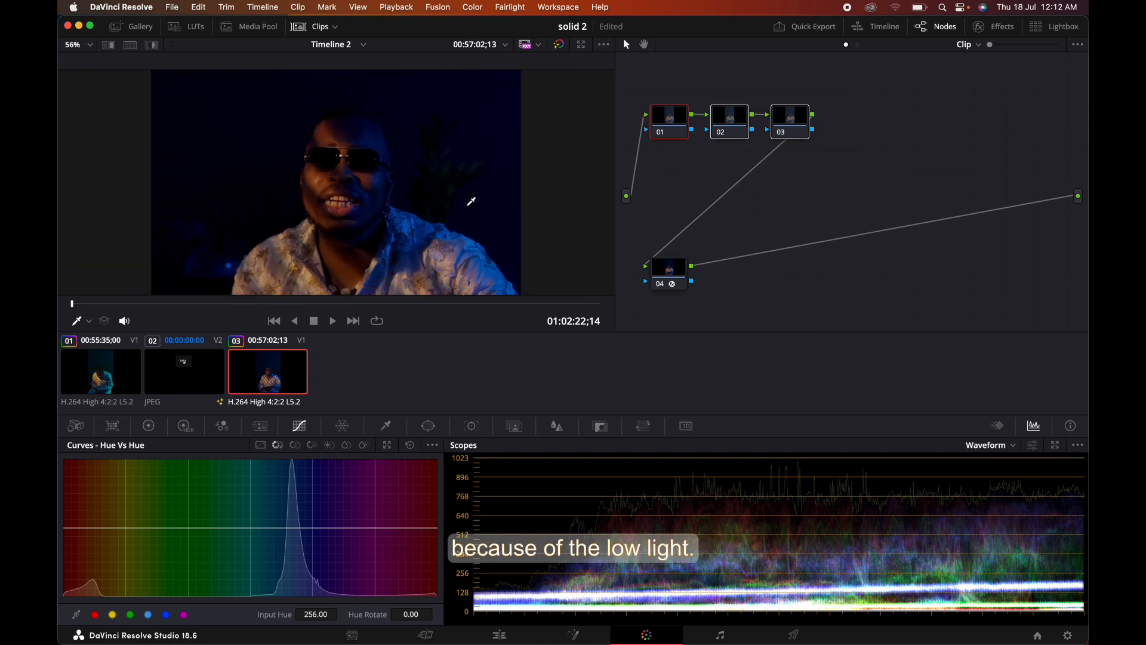
scroll(471, 202, "down", 5)
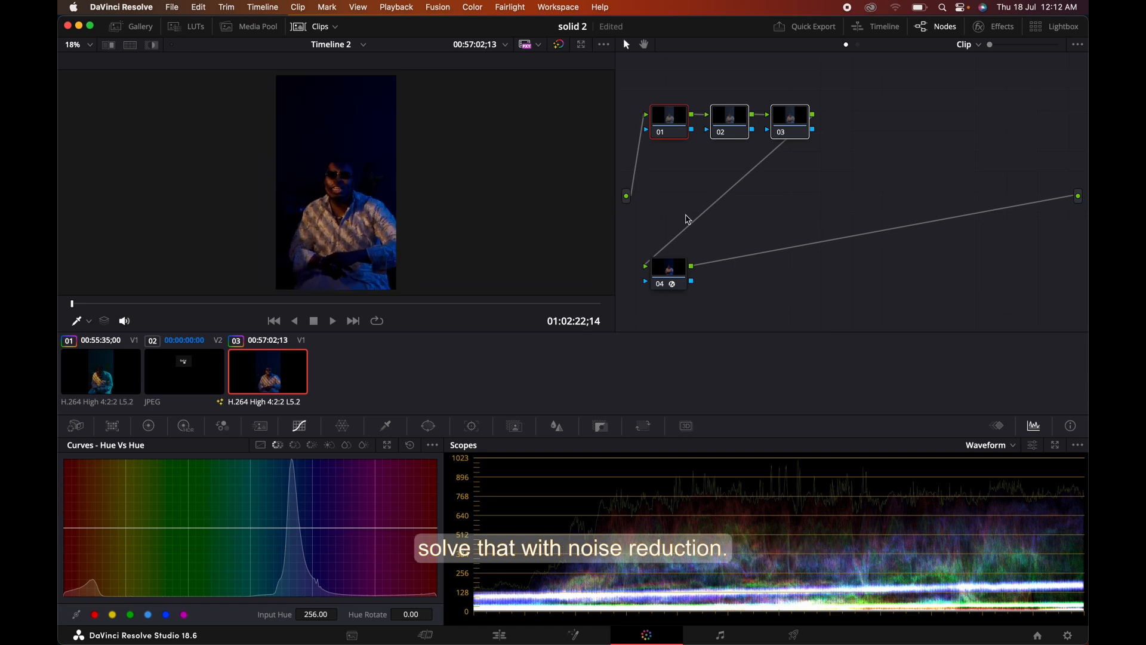
Cool node 02 by setting its primaries temperature to -120 and switch the scopes to Parade.
left_click(730, 128)
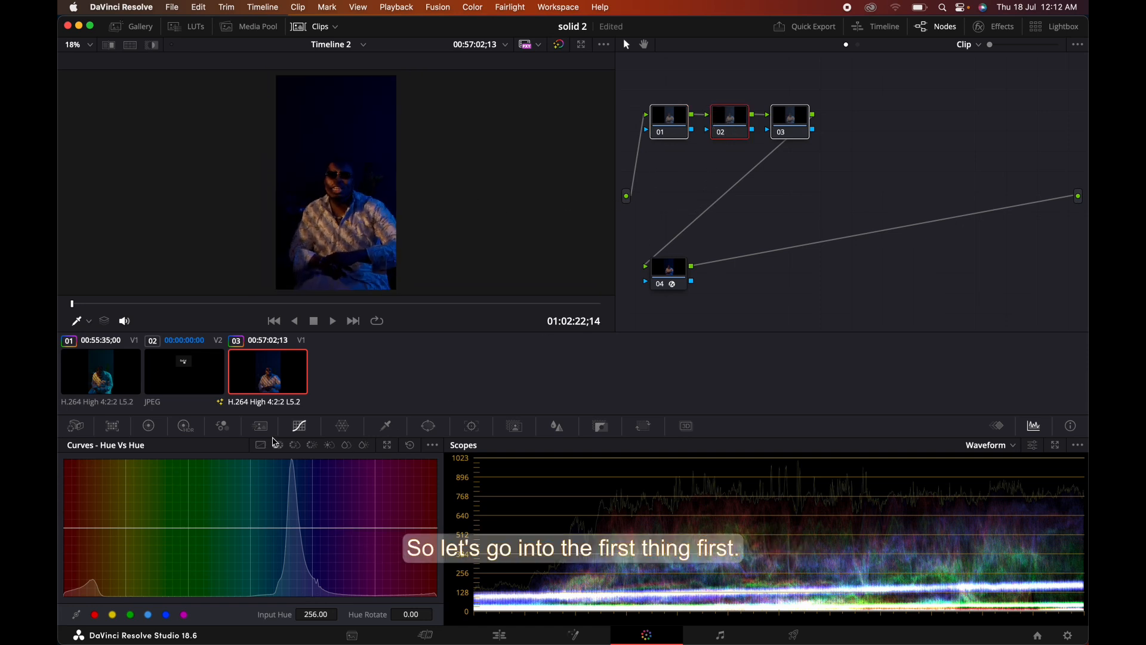
left_click(160, 429)
left_click_drag(154, 464, 144, 466)
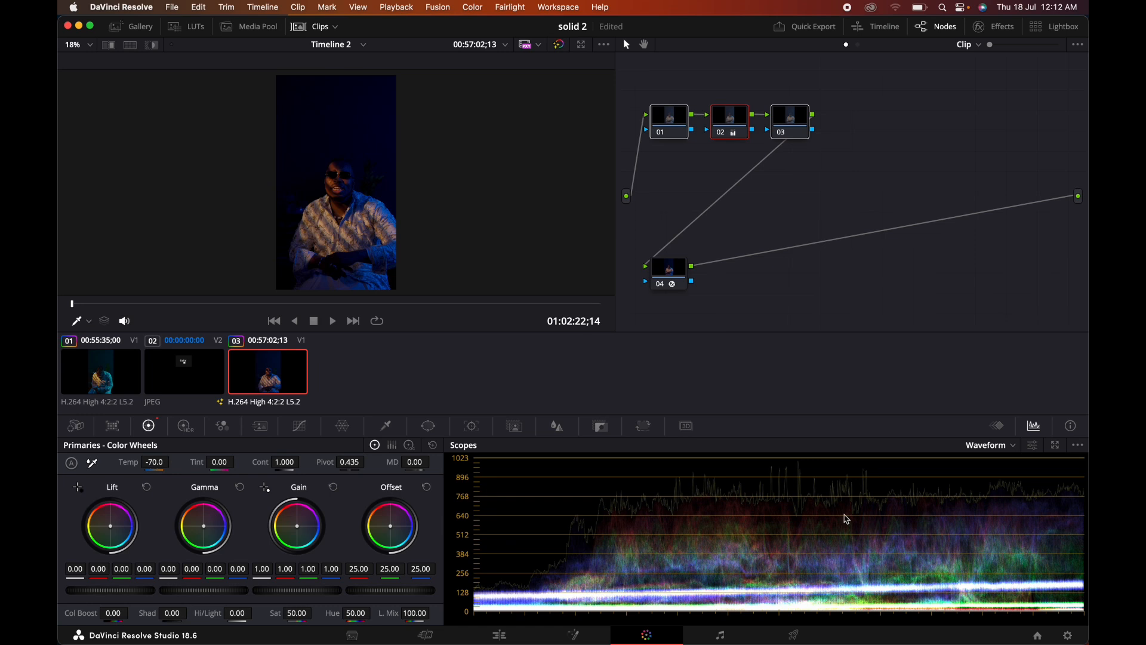
left_click(1017, 451)
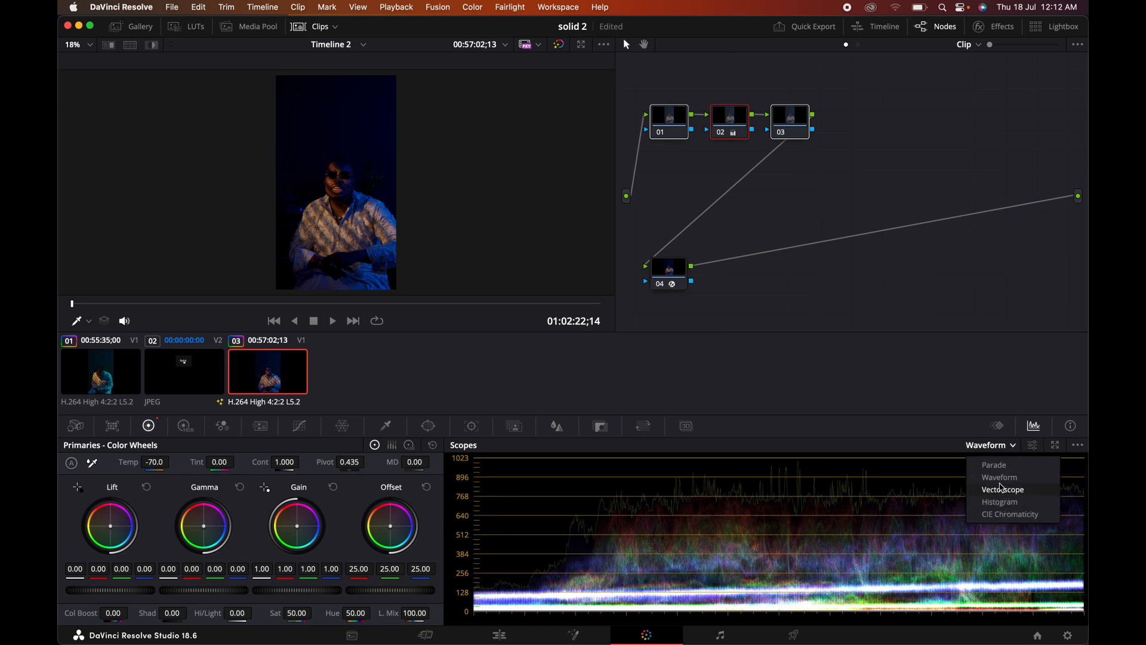
left_click(1005, 468)
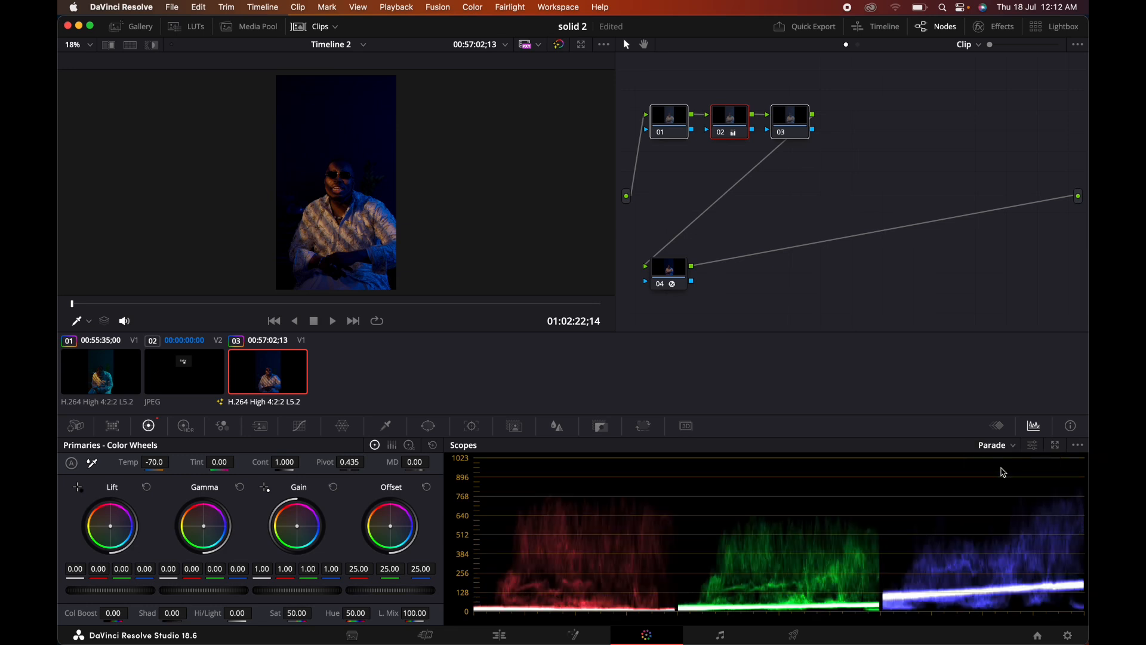
left_click_drag(157, 461, 154, 462)
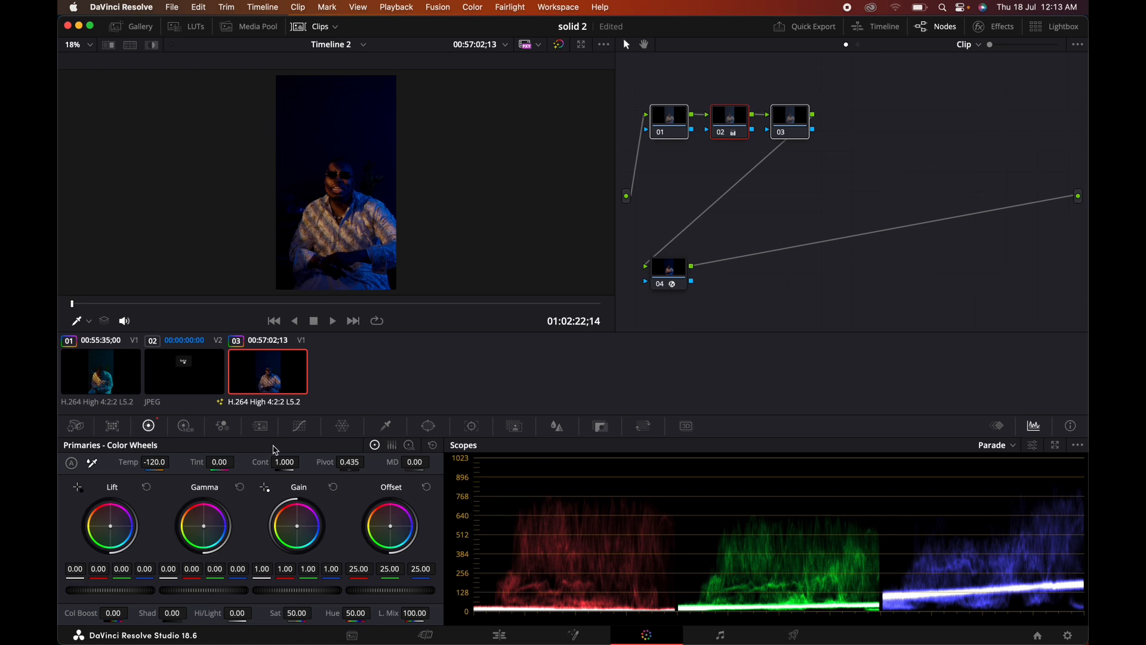
Shape node 02's custom curve into a gentle S using editable splines and set the node's contrast to 1.072.
left_click(297, 428)
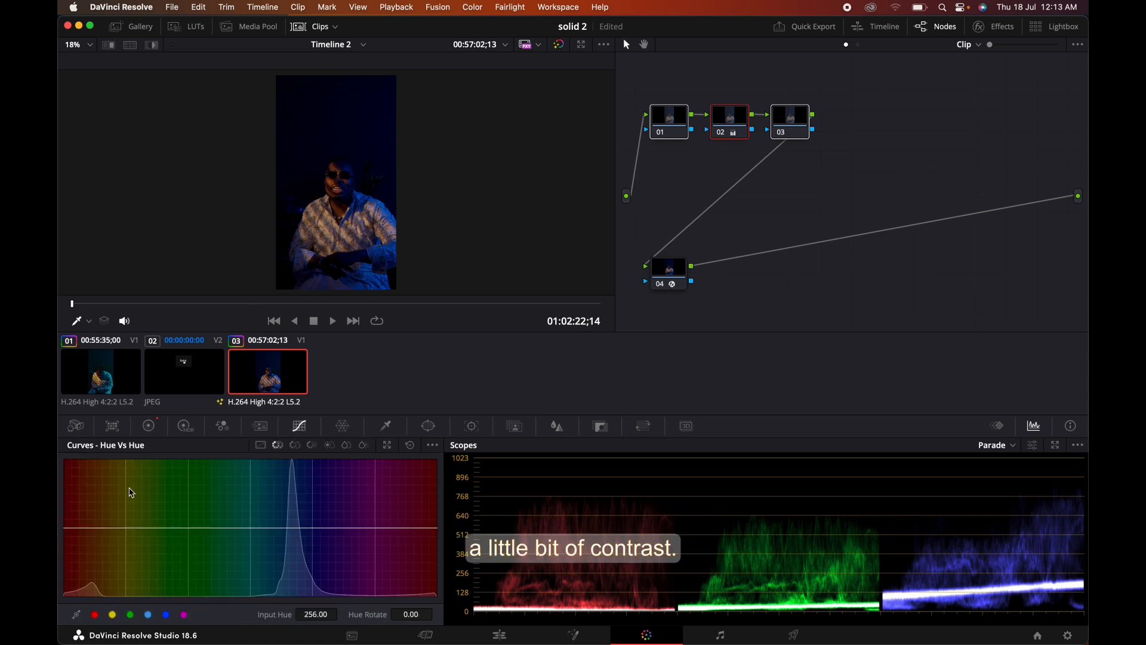
left_click(261, 445)
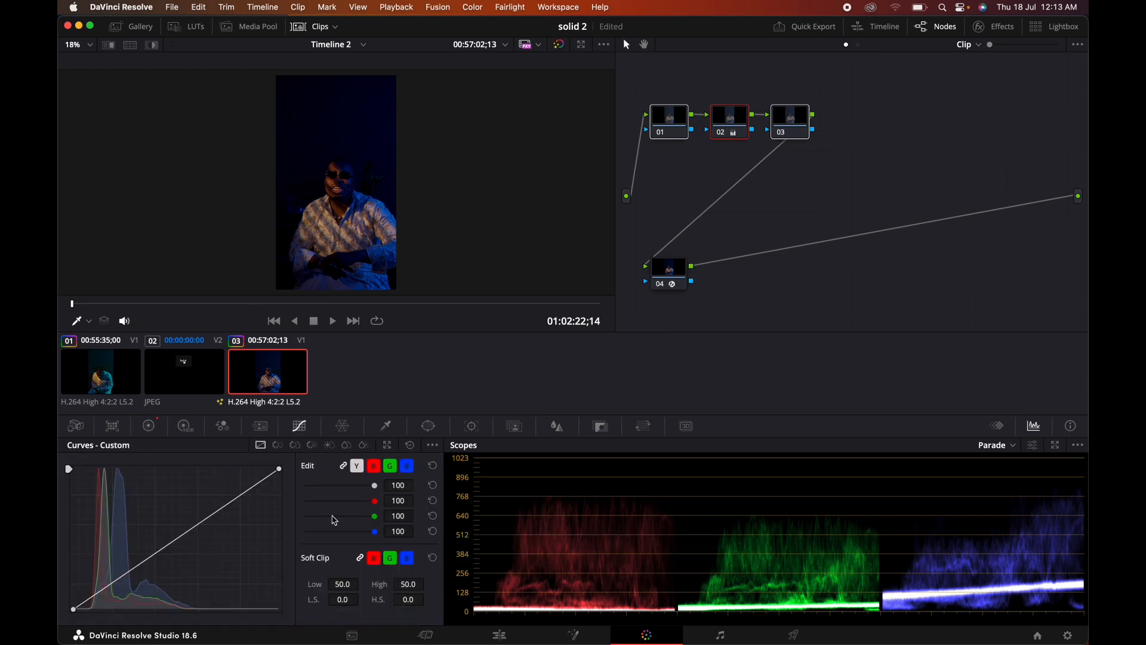
left_click(432, 445)
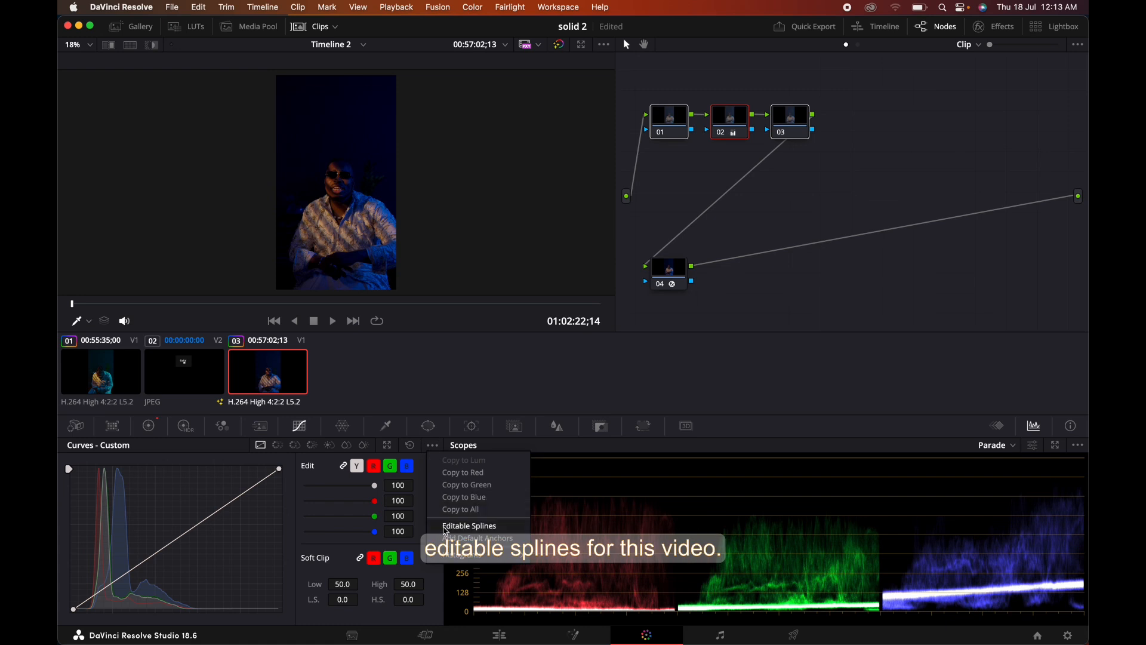
left_click(469, 526)
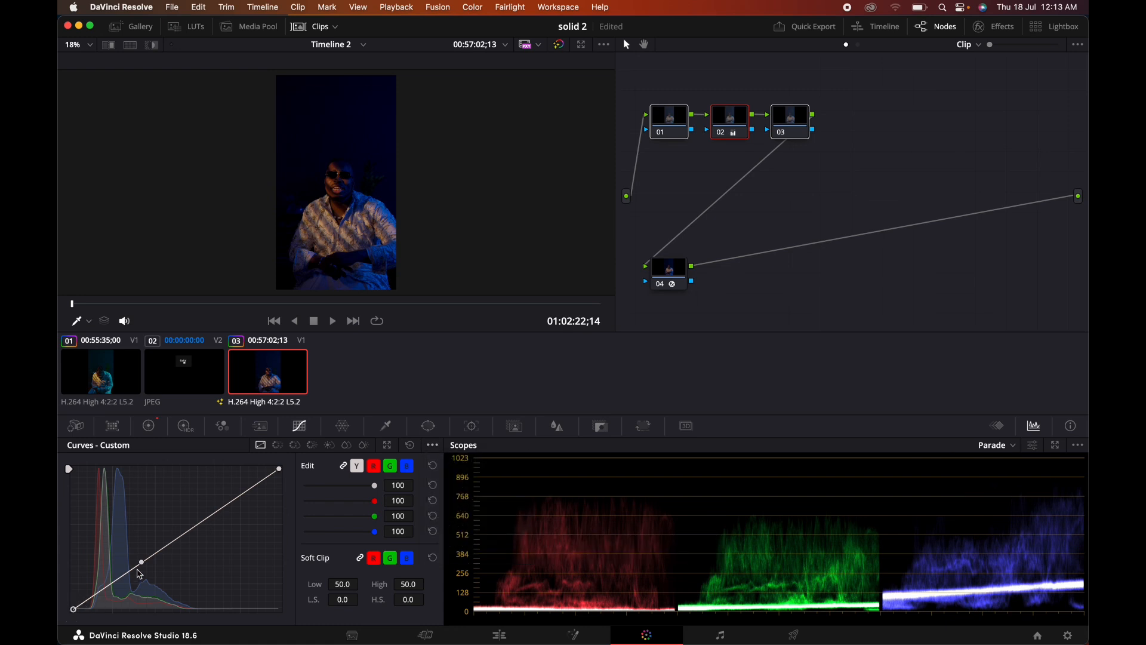
left_click_drag(142, 564, 145, 582)
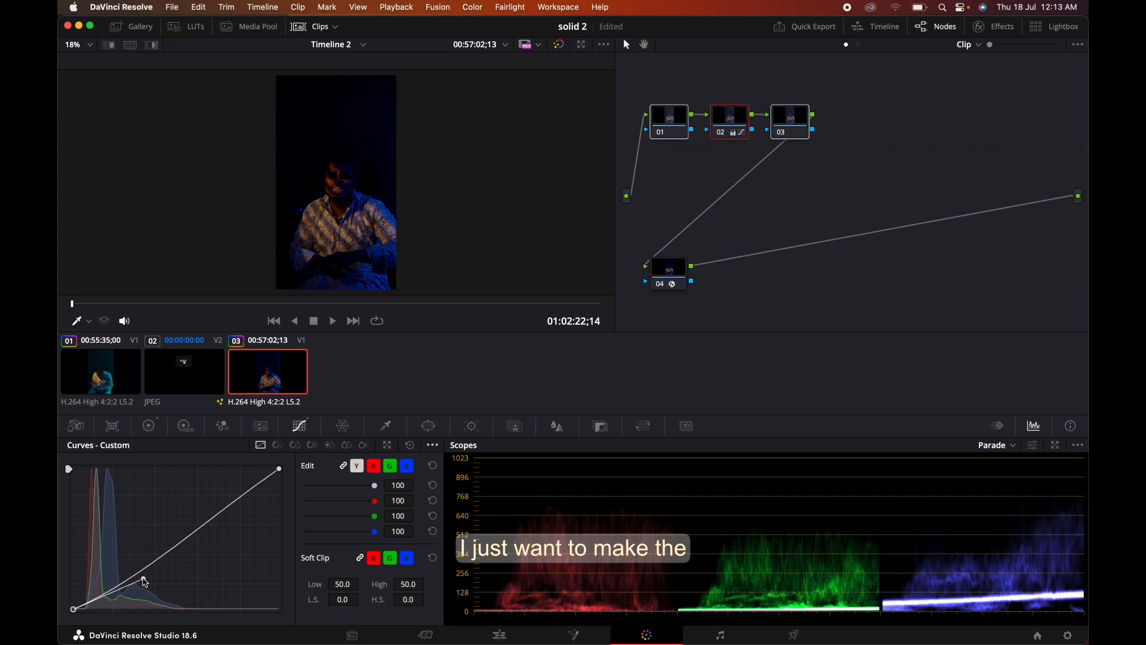
left_click(278, 469)
left_click_drag(211, 514, 208, 506)
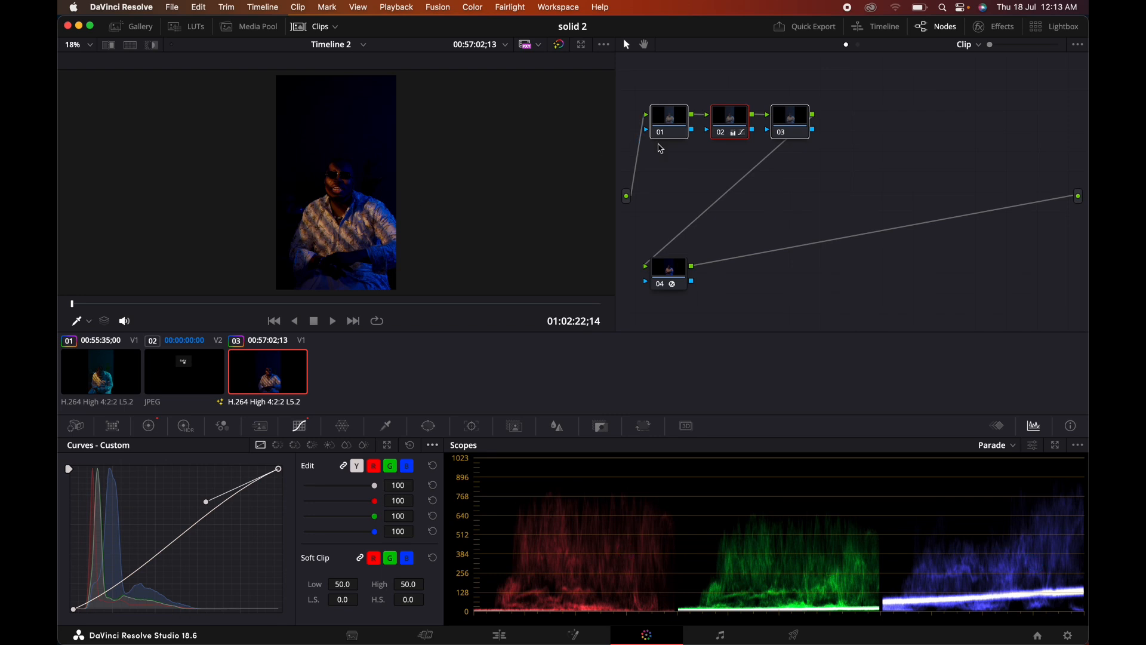
left_click(153, 430)
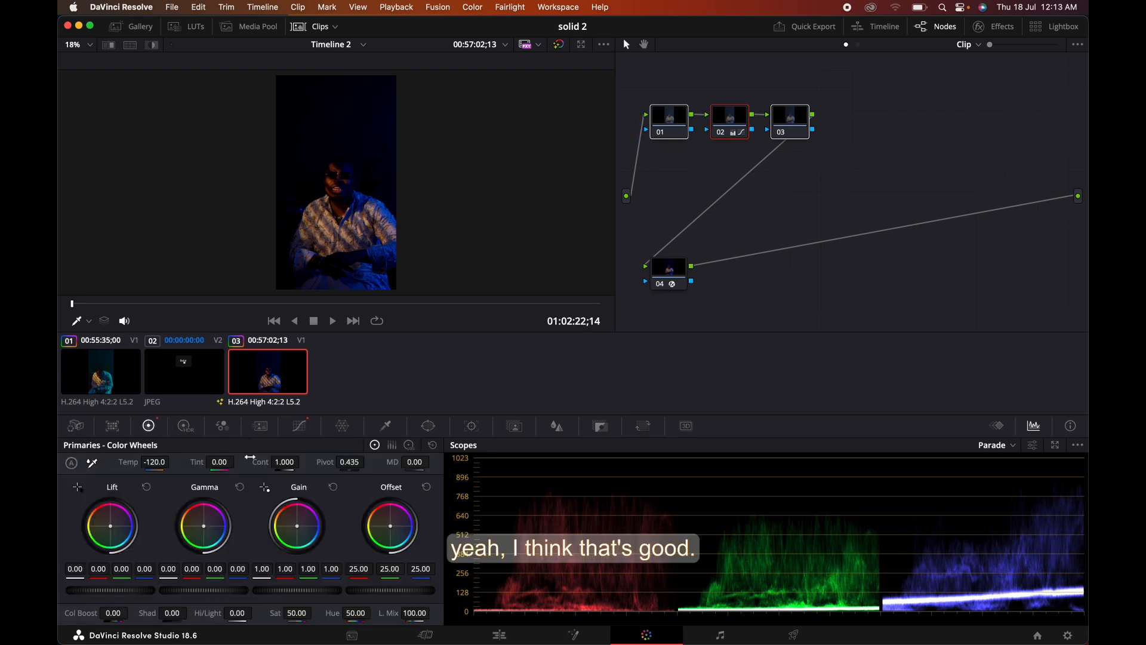
left_click_drag(285, 463, 308, 464)
Raise the lift on node 03 to 0.03 and switch the scopes to Waveform.
left_click(796, 121)
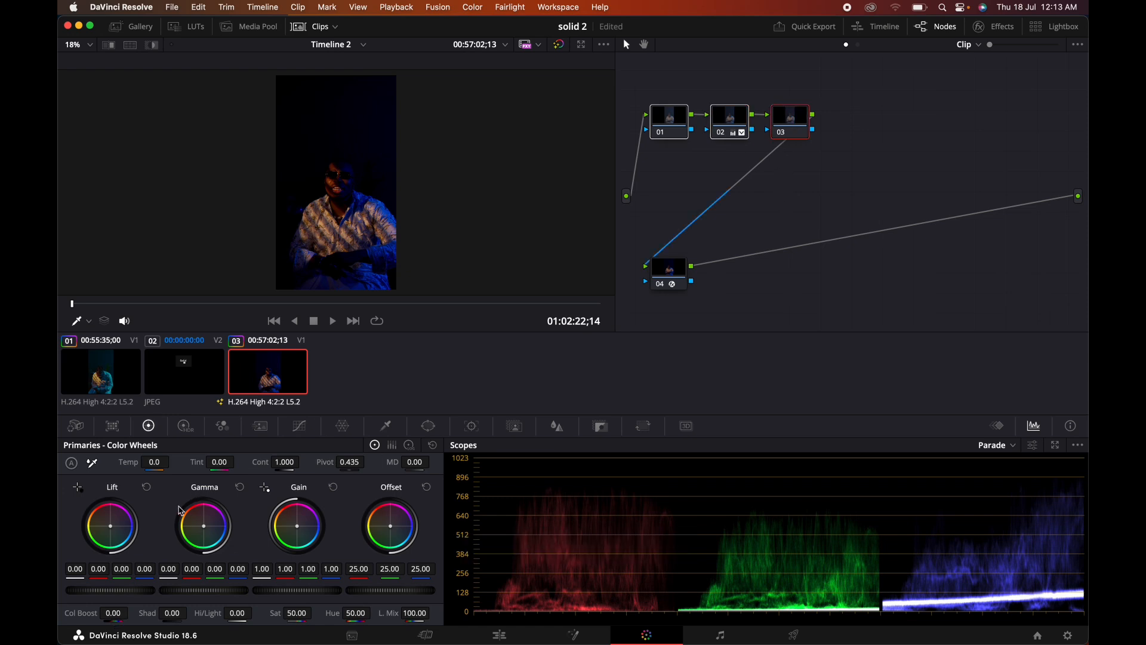
left_click_drag(111, 593, 179, 585)
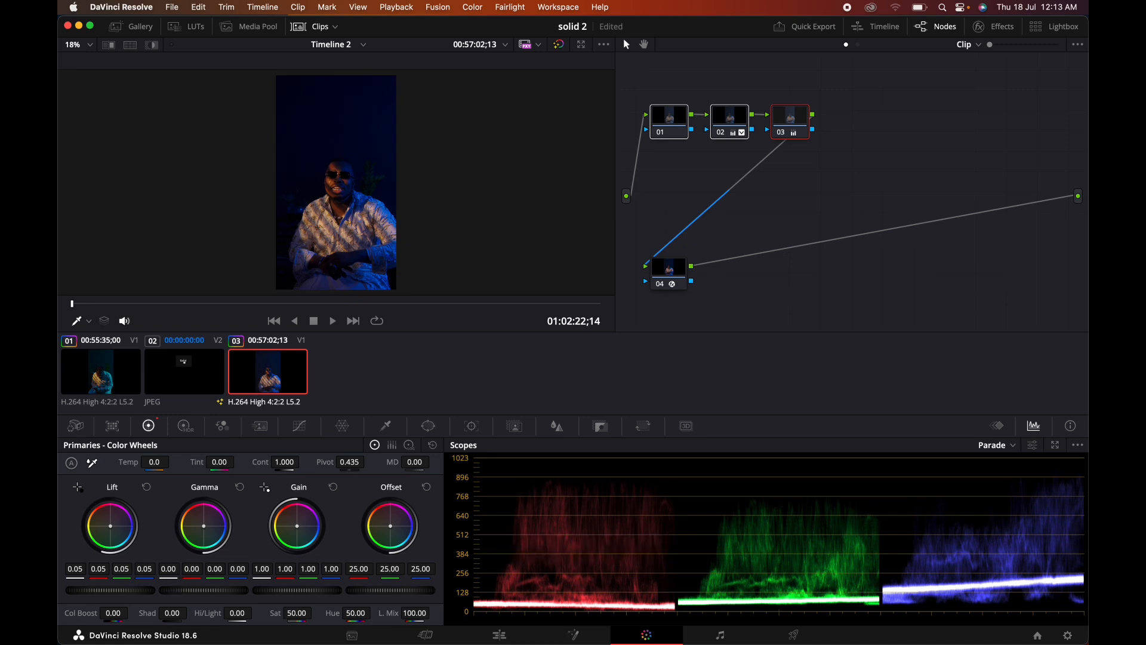
left_click_drag(168, 585, 98, 595)
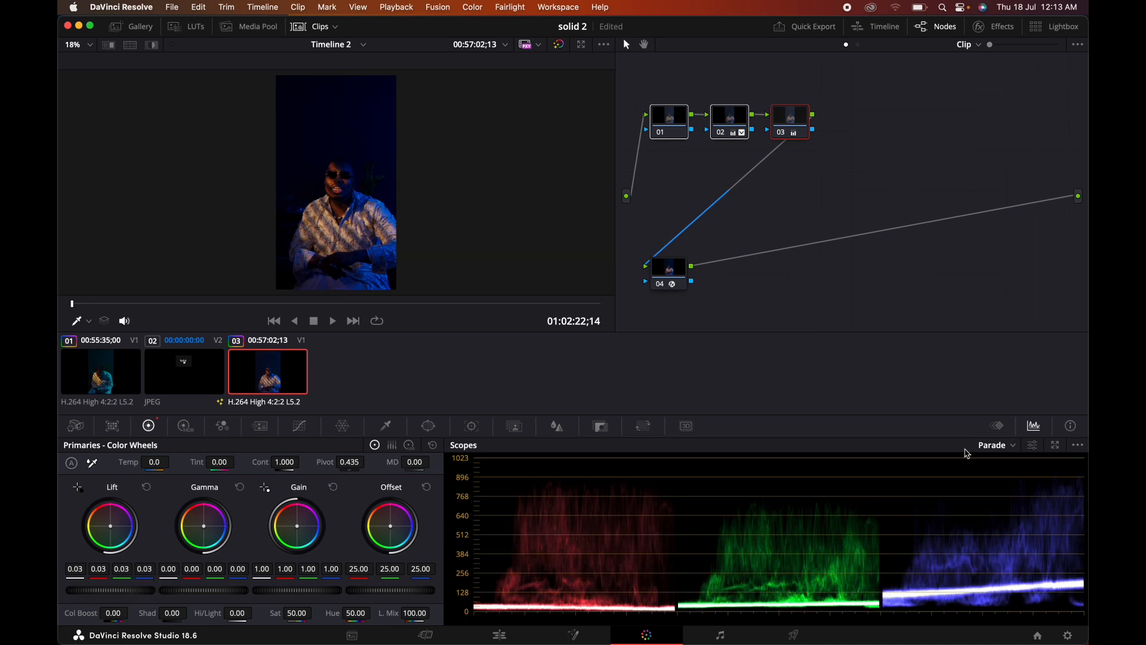
left_click(997, 445)
left_click(1005, 478)
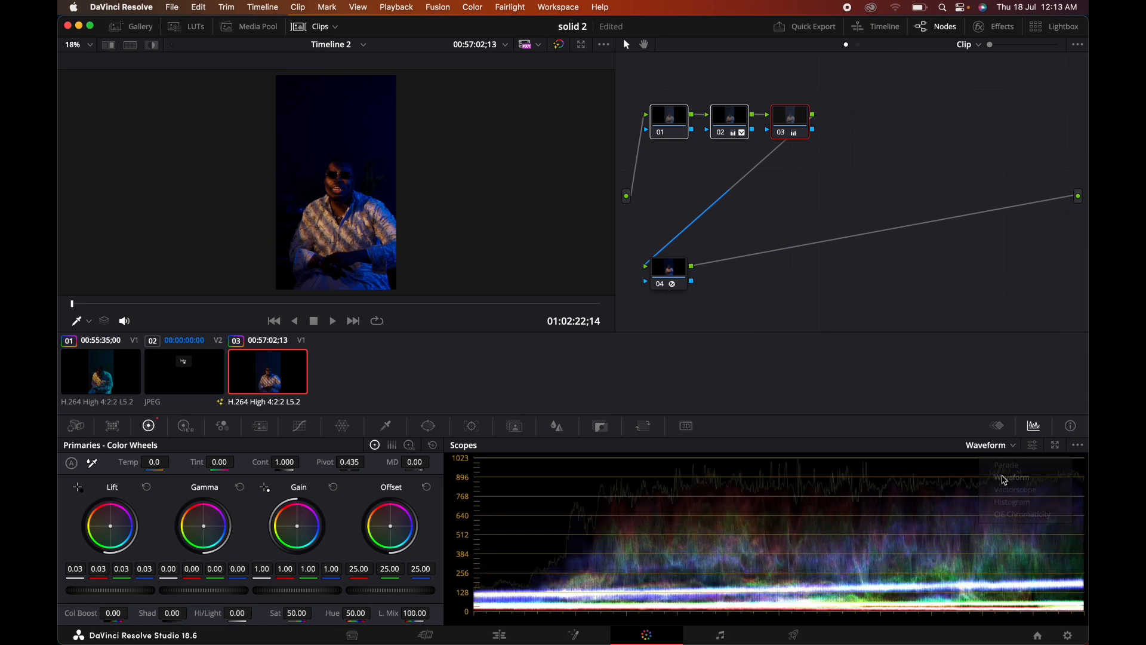
Balance node 03's exposure with gamma at 0.03, gain at 1.01 and Hi/Light at -100.
left_click_drag(281, 590, 352, 586)
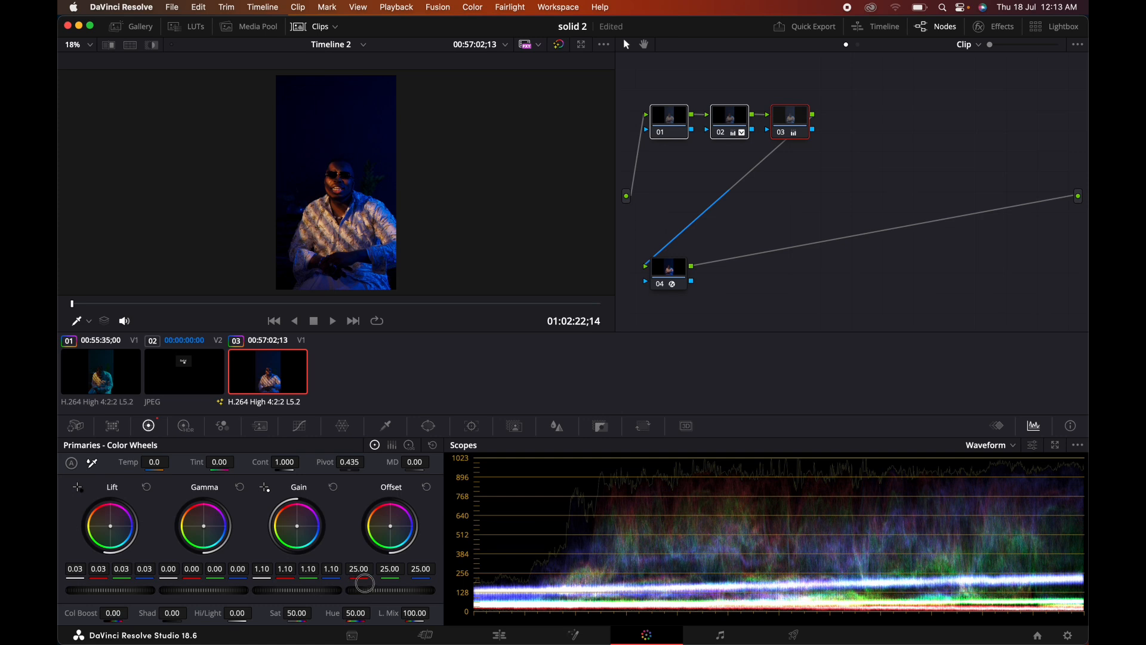
left_click_drag(185, 598, 256, 585)
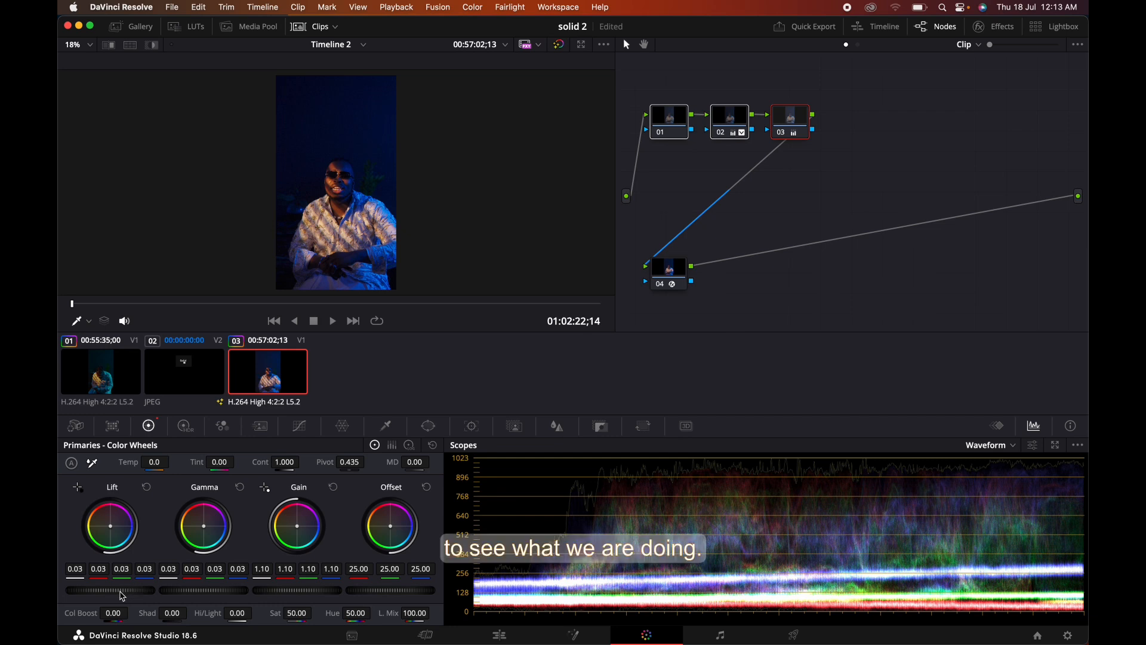
left_click_drag(228, 615, 98, 620)
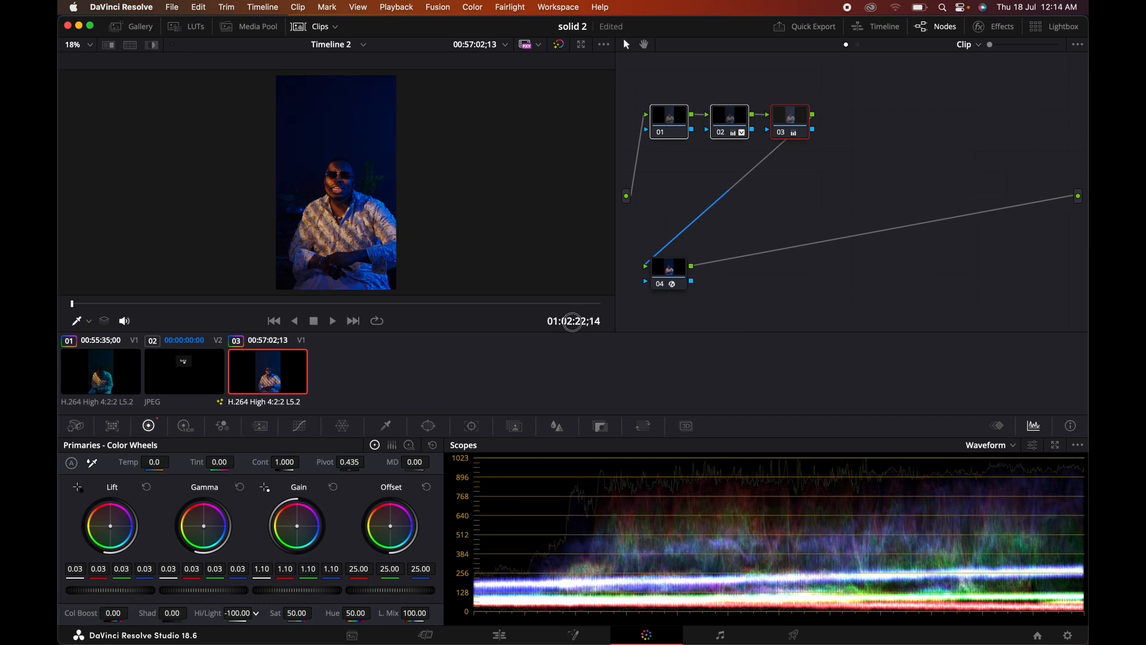
left_click_drag(298, 599, 222, 593)
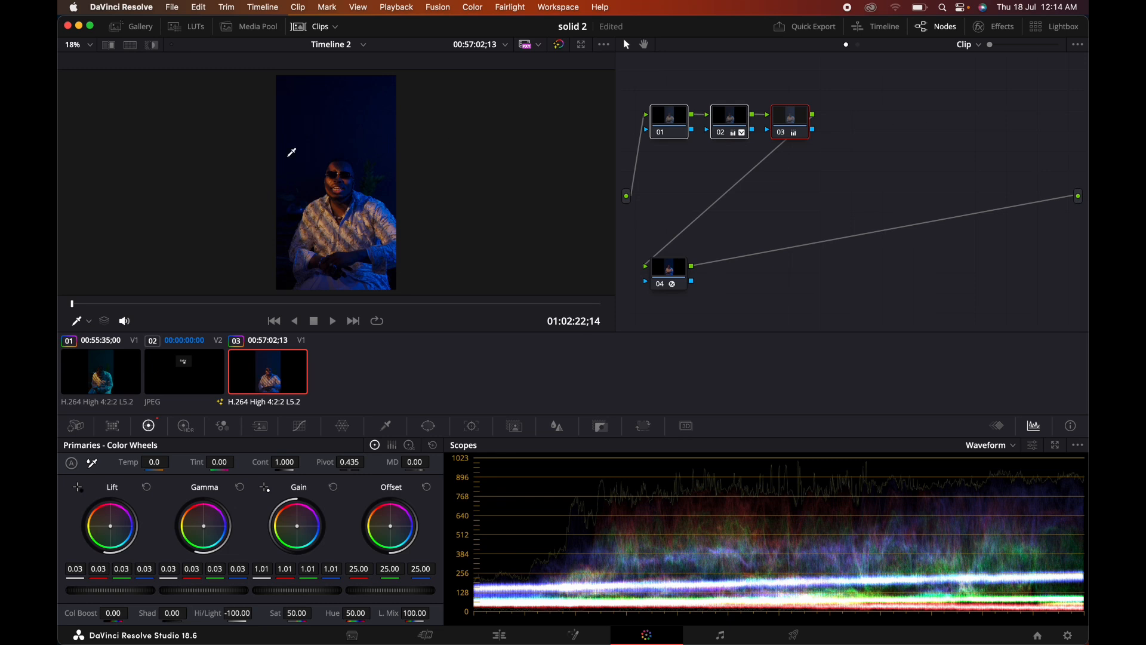
Fine-tune node 03's gamma to 0.04 and its gain to 0.98.
scroll(343, 237, "up", 3)
scroll(342, 237, "down", 2)
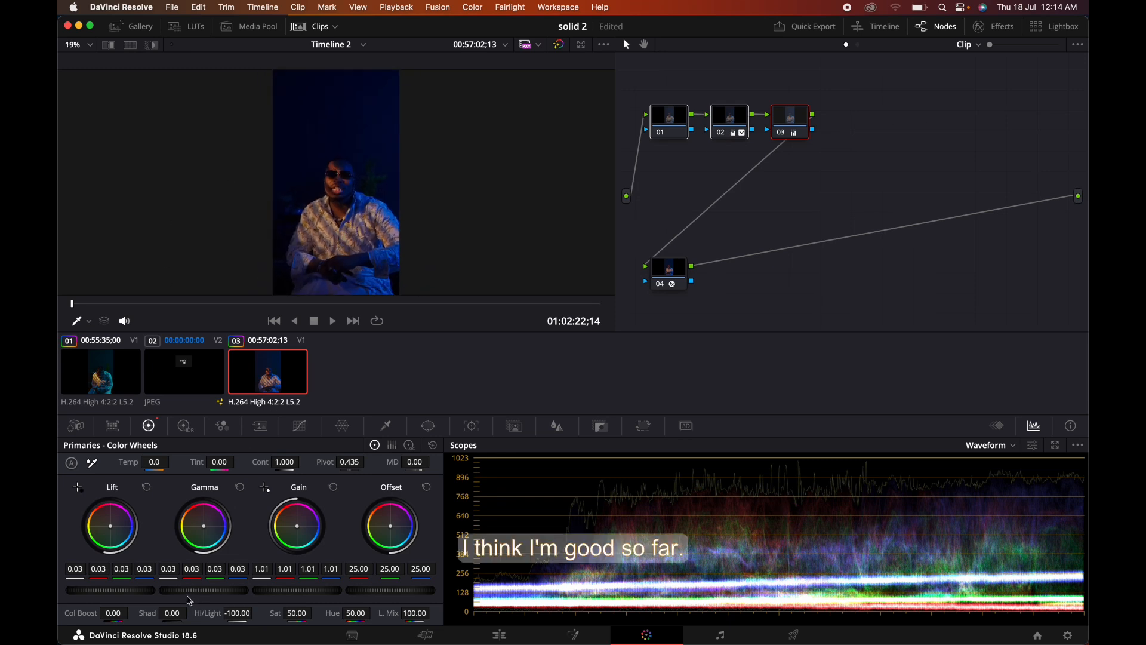
left_click_drag(188, 596, 231, 588)
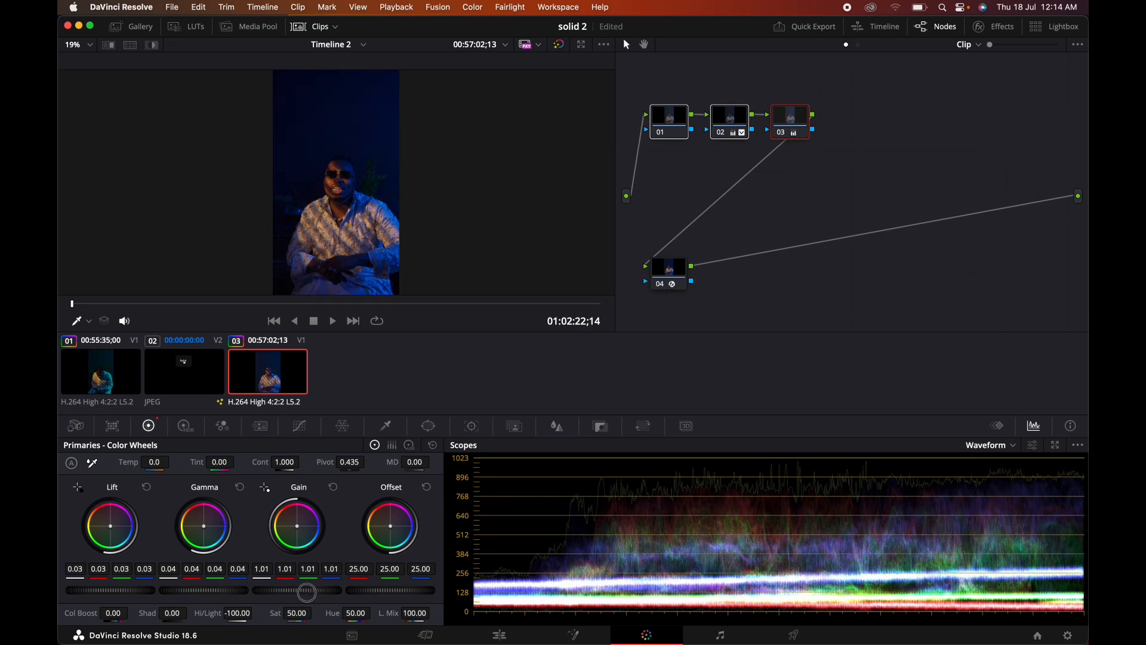
left_click_drag(306, 593, 262, 591)
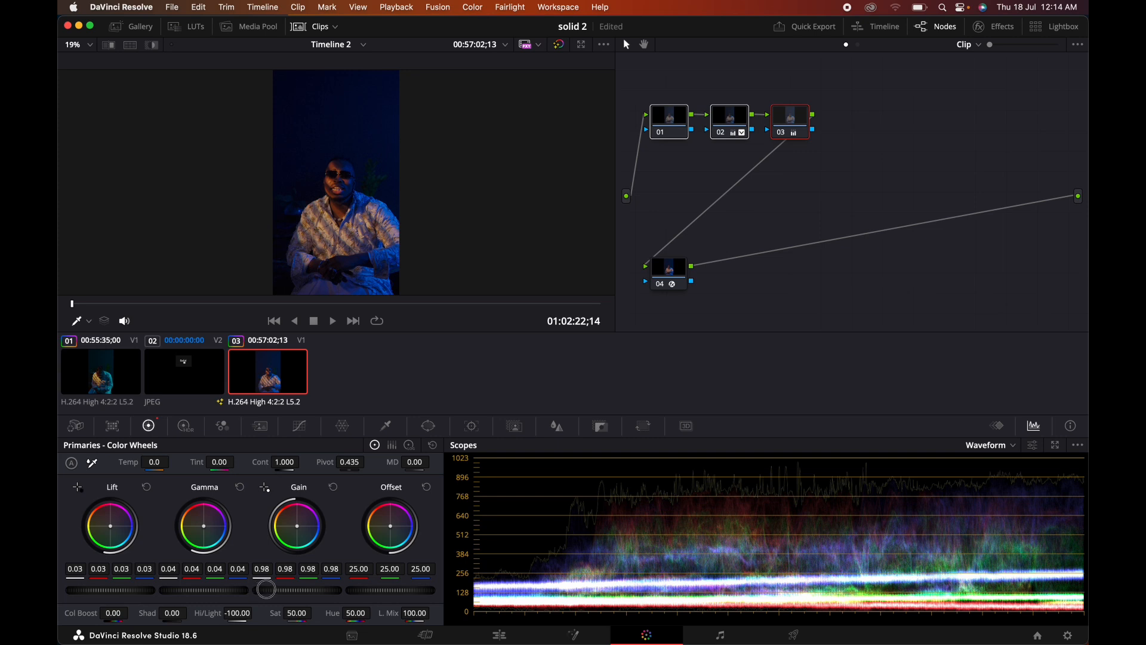
Lower node 03's log wheel highlights to -0.16 and return to the primary color wheels.
left_click(409, 446)
left_click_drag(302, 596, 190, 590)
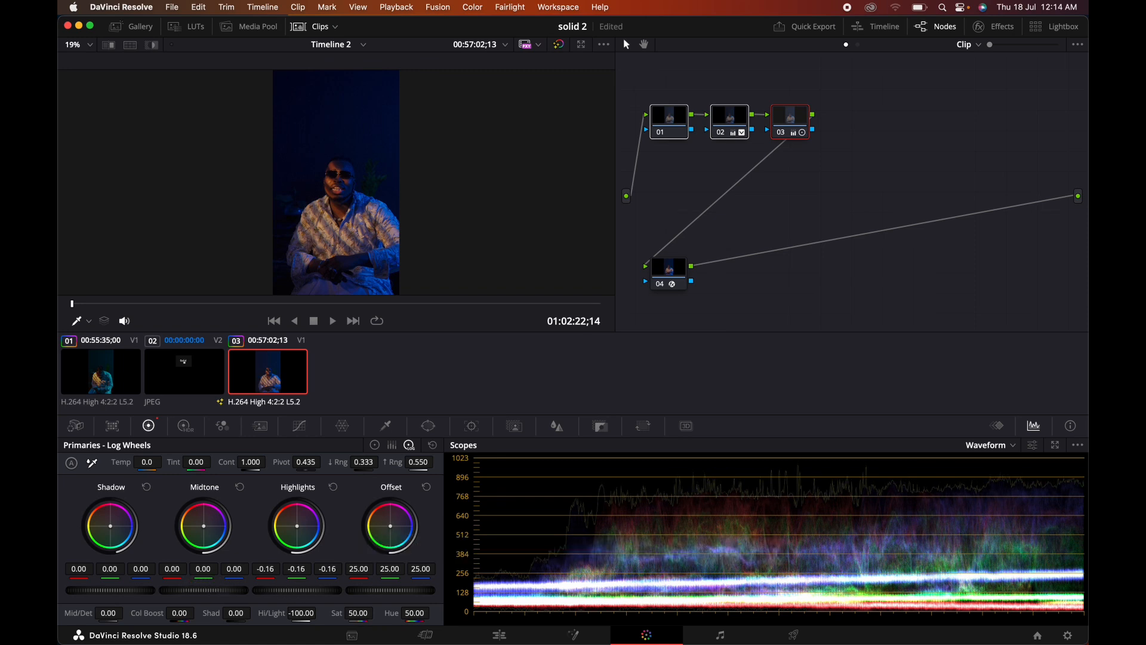
left_click(375, 446)
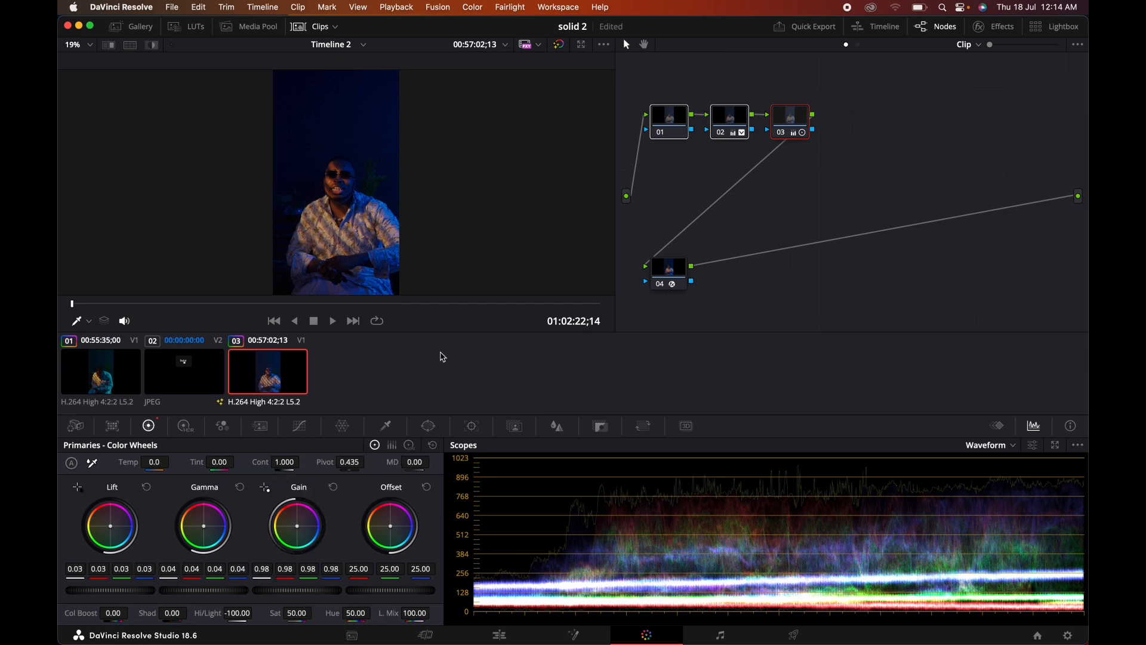
On node 02's custom curve, lower the white point slightly and lift the black point's handle a little.
left_click(730, 133)
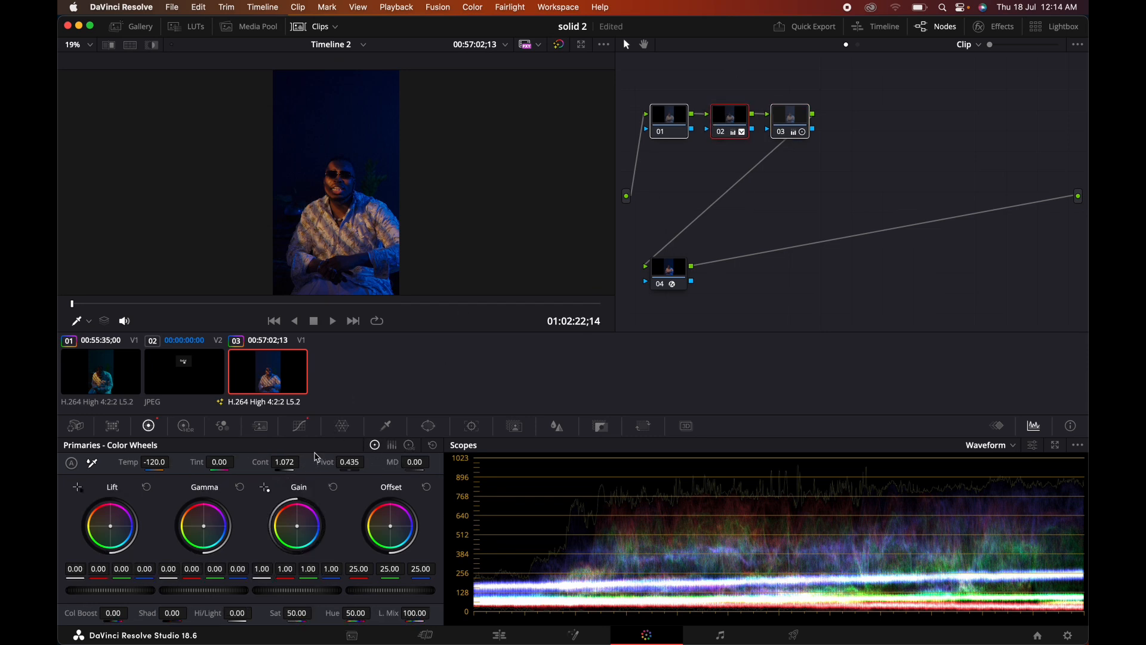
left_click(300, 426)
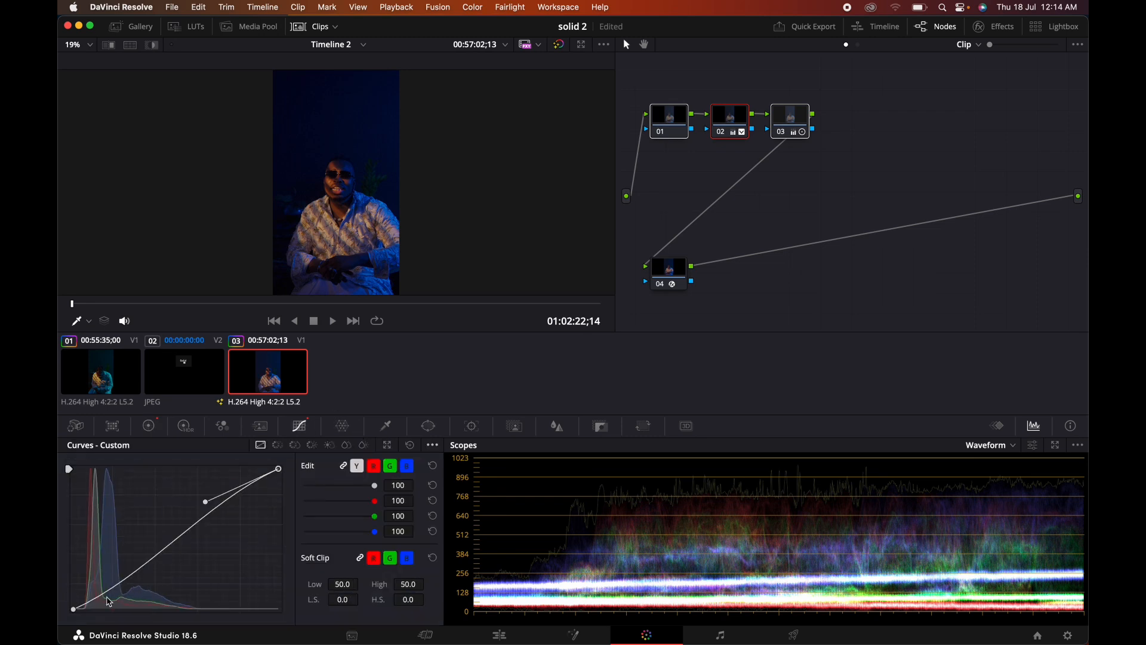
left_click_drag(280, 470, 279, 475)
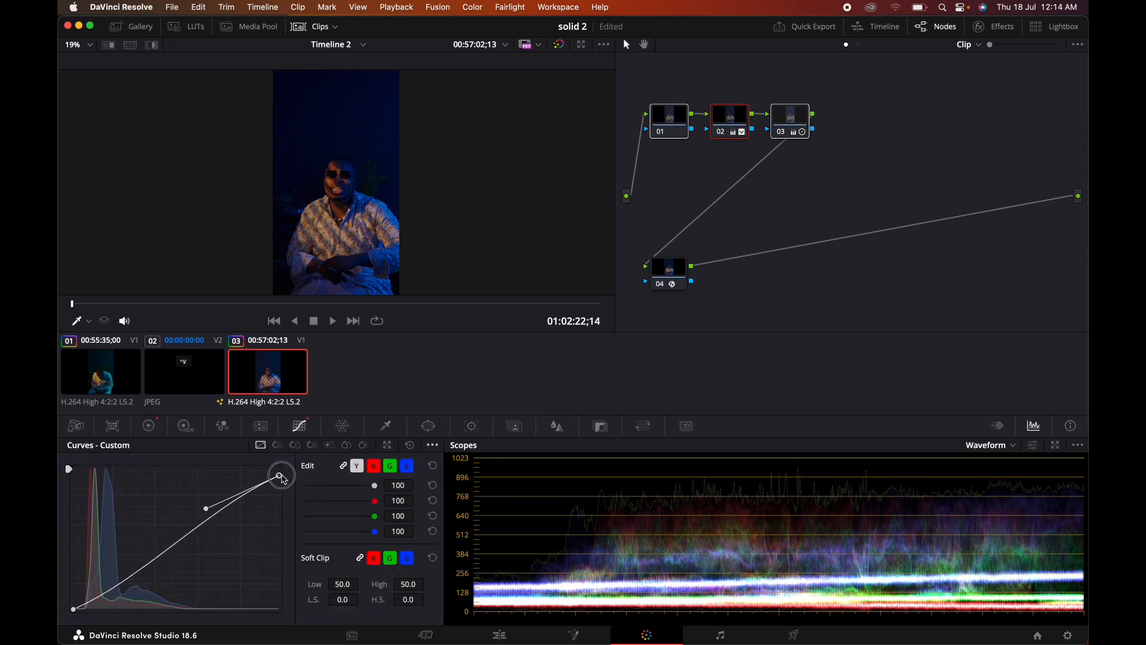
left_click(74, 609)
left_click_drag(142, 580, 139, 578)
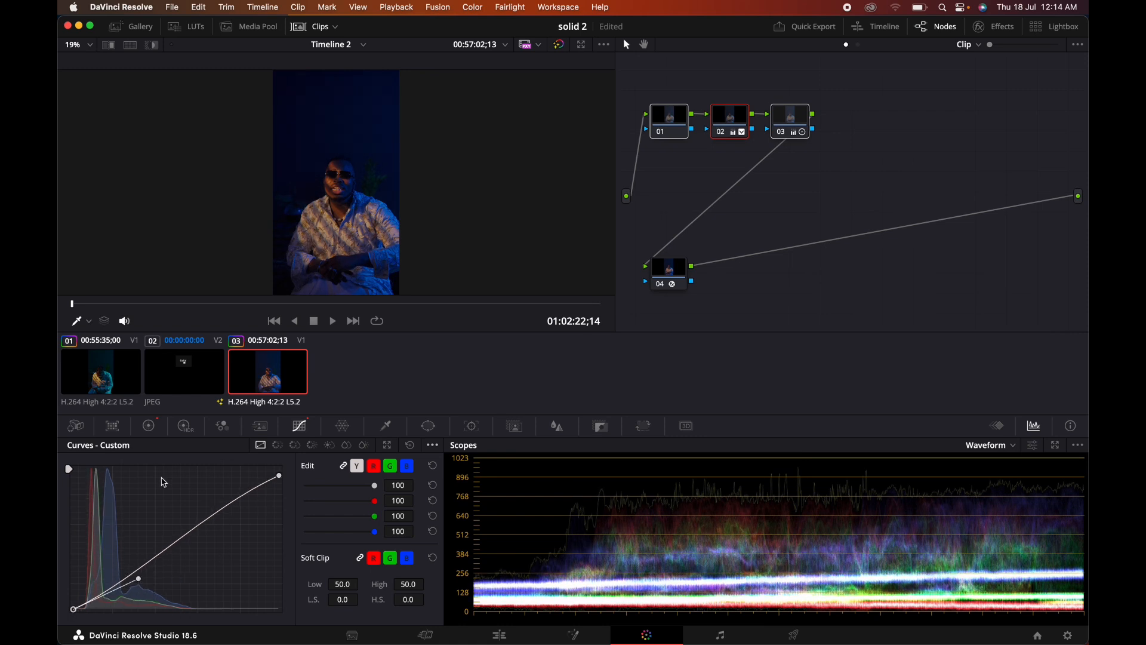
left_click(148, 428)
Add three serial nodes after node 03 and arrange them in a second row beneath the first.
left_click(787, 117)
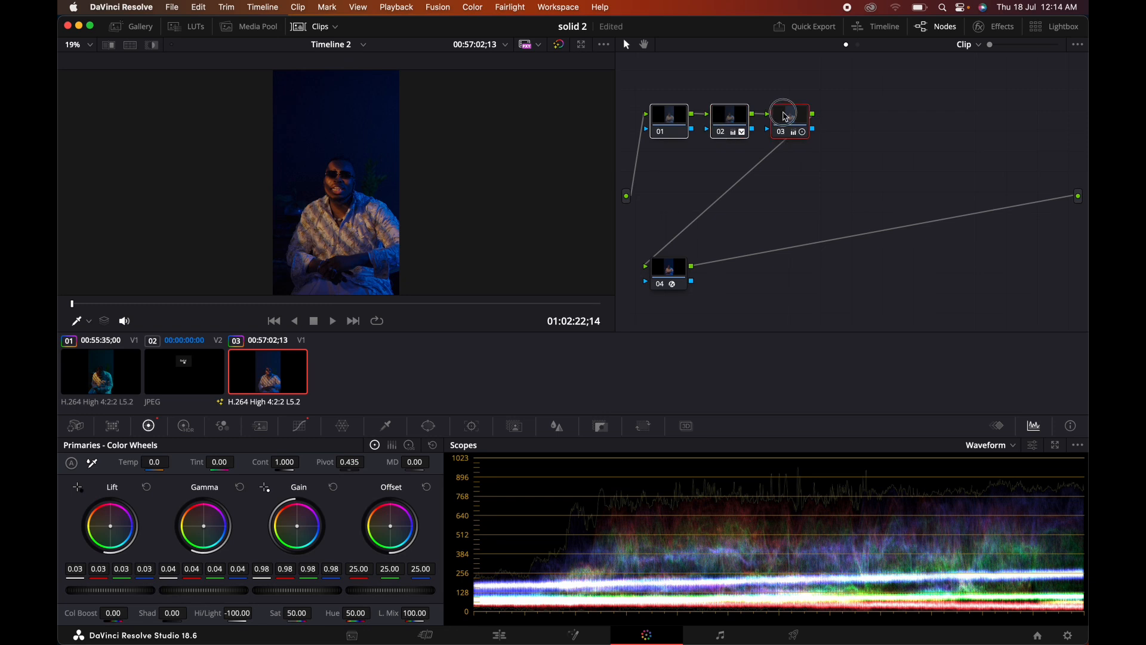
key("alt+s")
left_click_drag(850, 120, 675, 173)
key("alt+s")
key("alt+s")
On node 04, push gamma to red 0.01 and blue -0.01, and gain to red 0.96, green 1.01, blue 1.02.
left_click(675, 173)
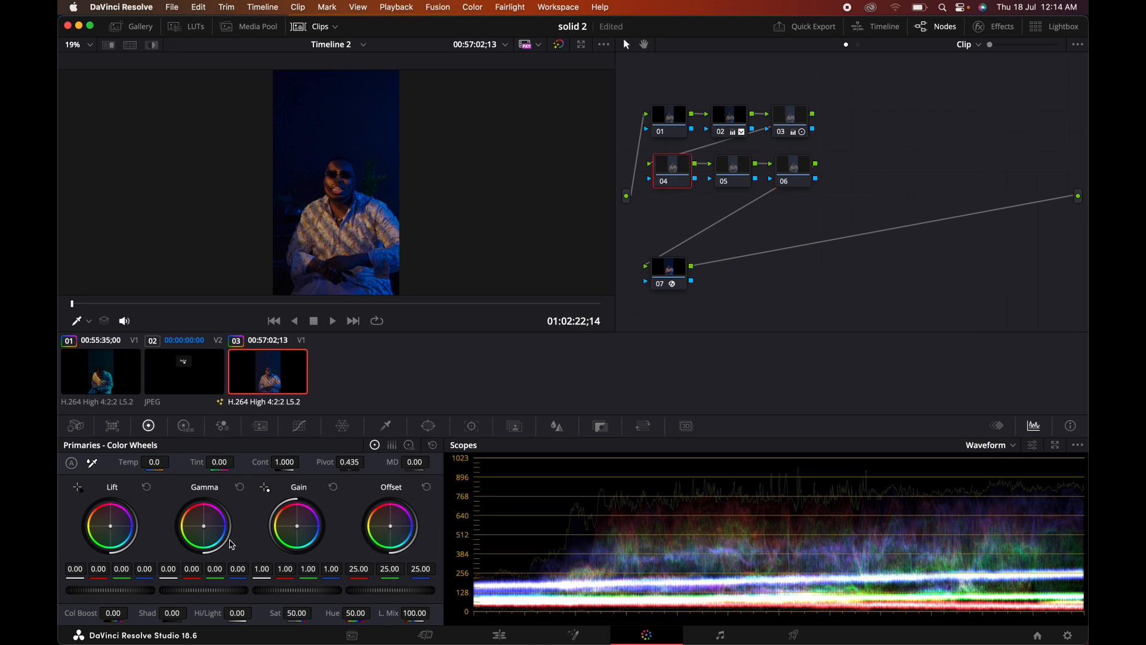
scroll(370, 272, "up", 2)
scroll(367, 274, "down", 3)
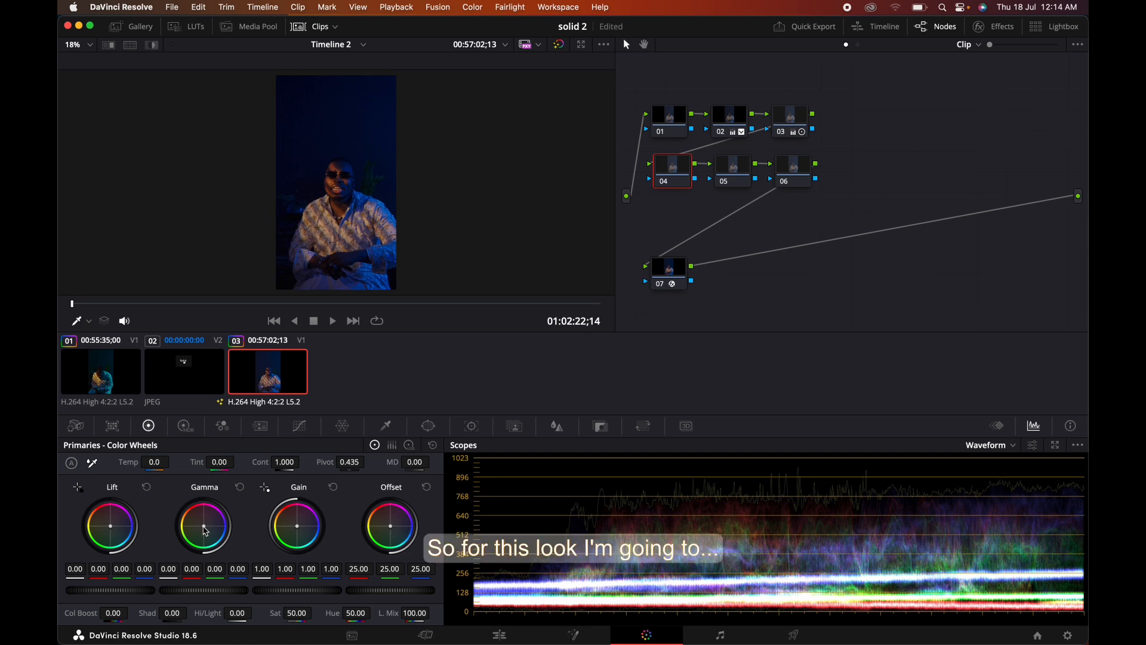
left_click_drag(206, 531, 194, 513)
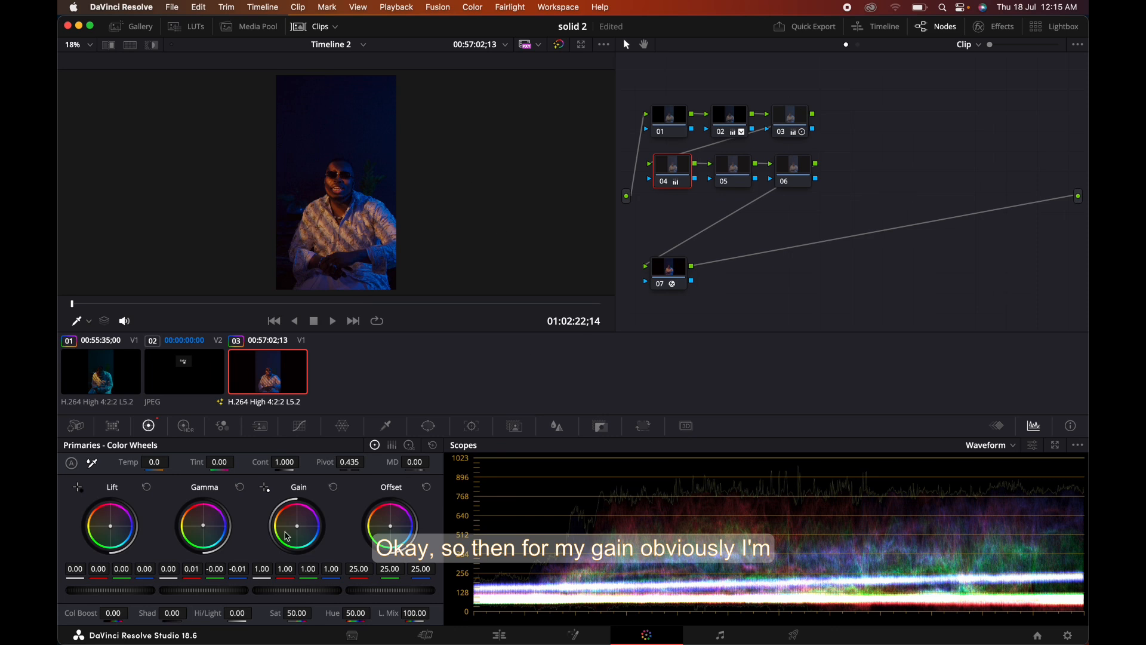
left_click_drag(300, 533, 299, 533)
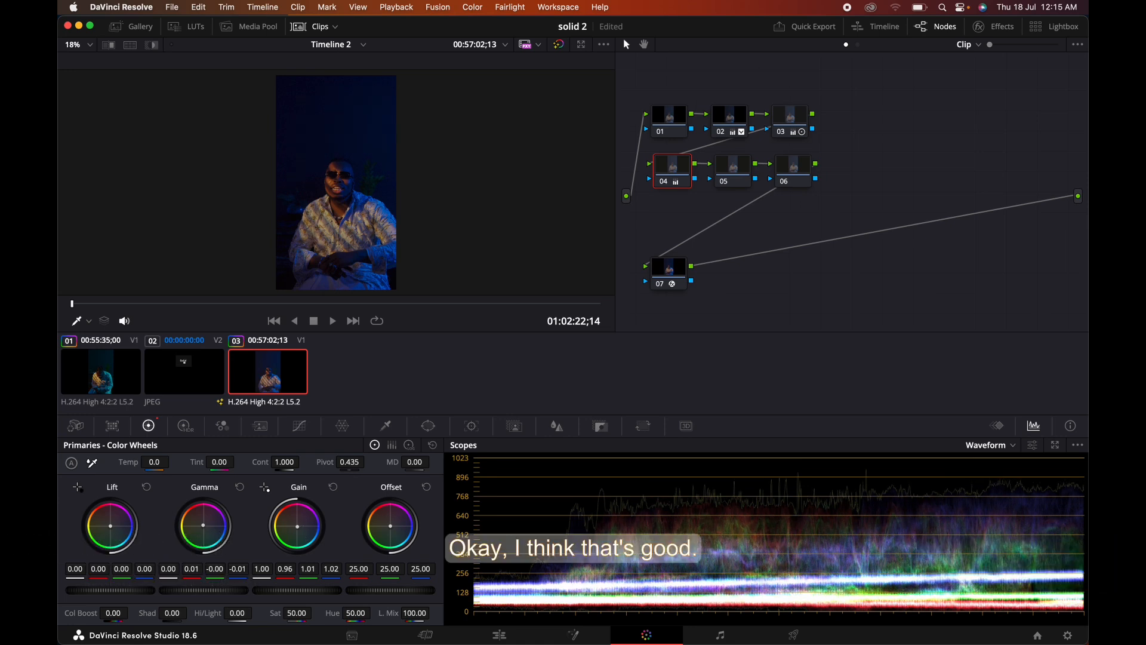
scroll(445, 227, "up", 2)
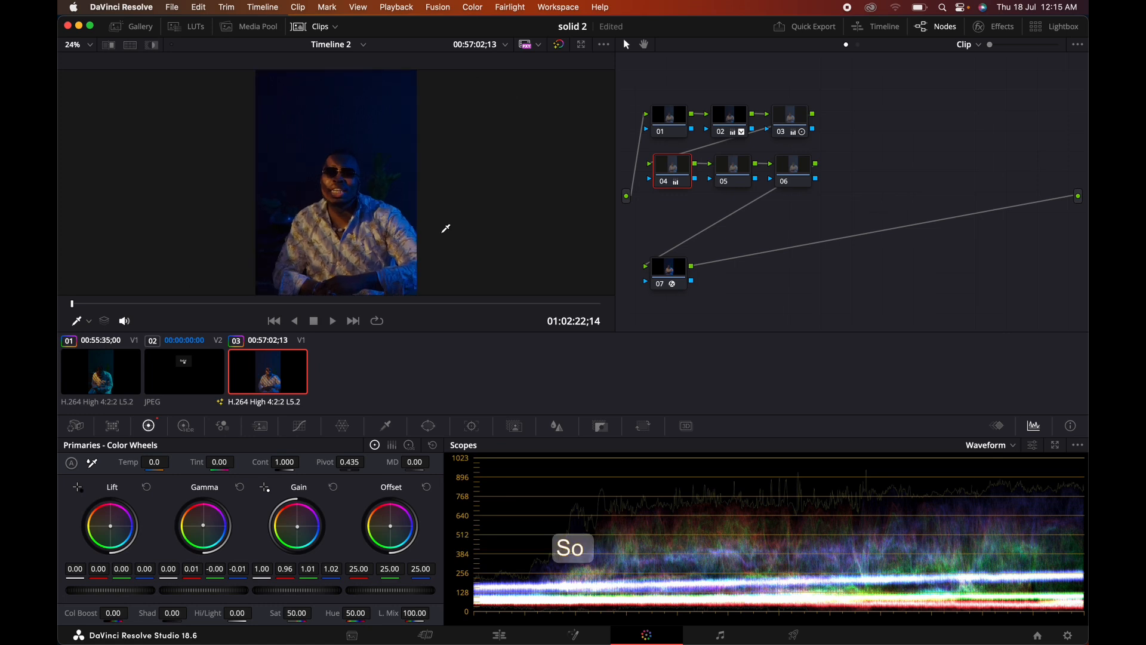
On node 05, sample the man's facial skin with the HSL qualifier and show the selection in highlight view.
left_click(741, 165)
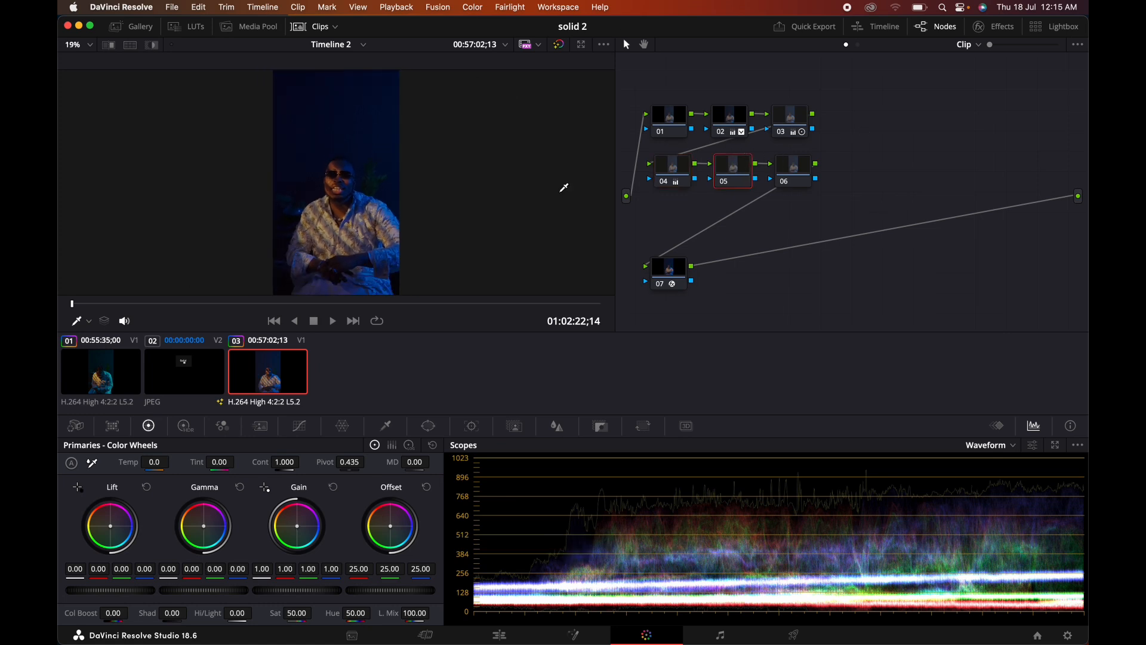
scroll(305, 231, "up", 3)
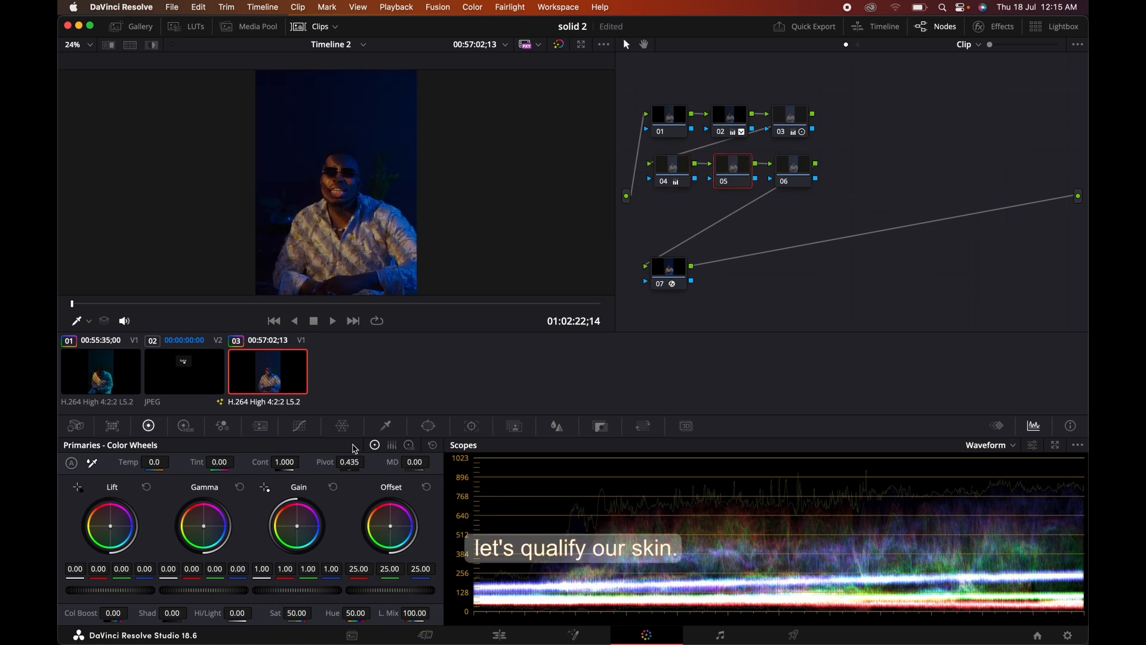
left_click(385, 425)
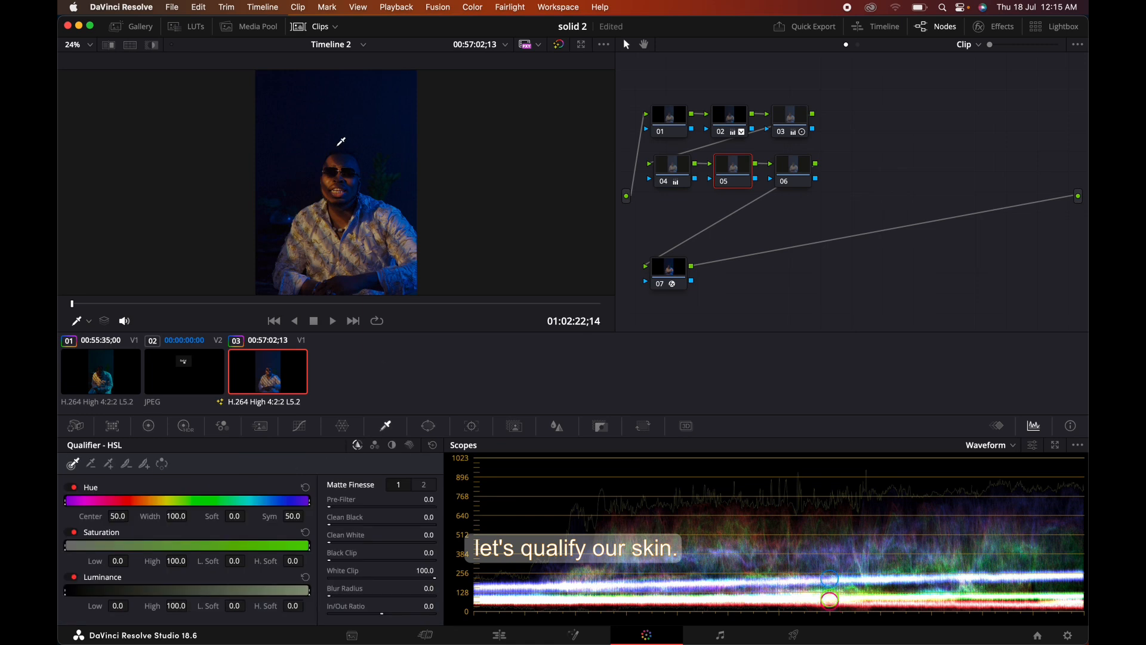
left_click(327, 185)
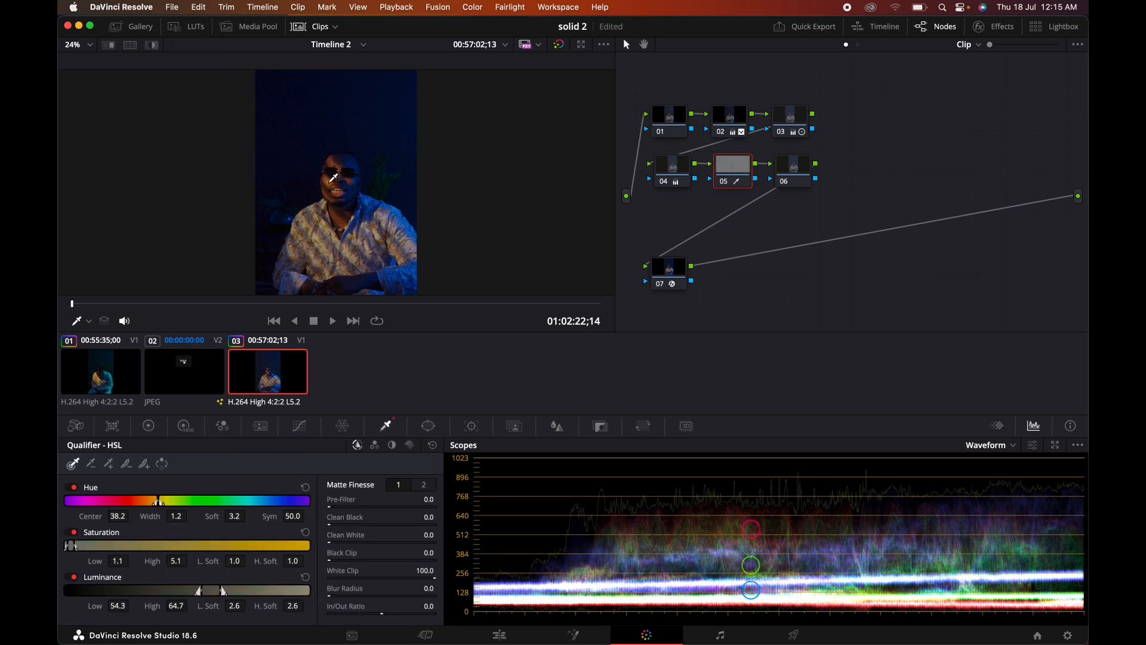
left_click(160, 40)
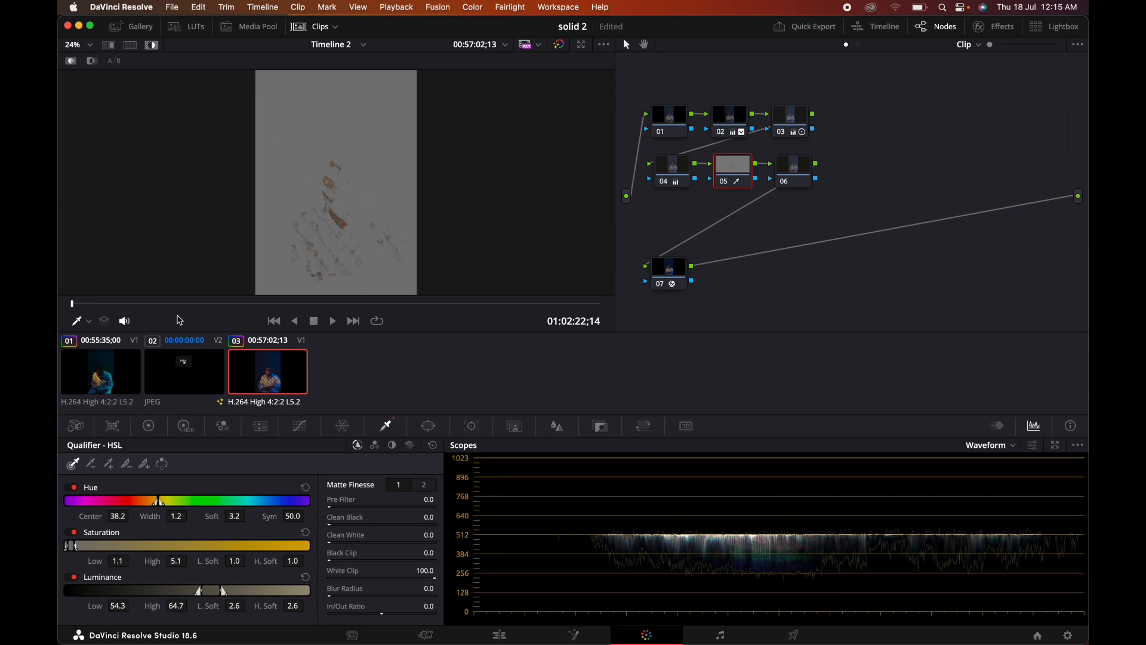
Refine the skin qualifier to hue width 19.5, saturation 0.8 to 4.9, luminance 53.8 to 64.2 and luminance low softness 8.3.
left_click_drag(175, 516, 250, 514)
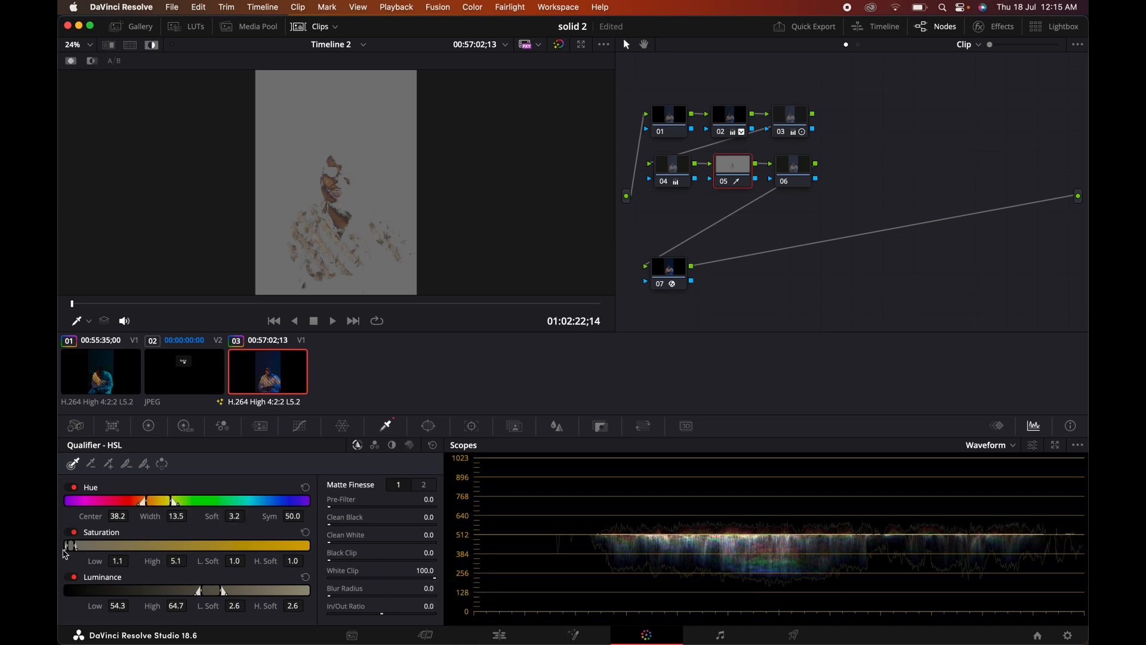
left_click_drag(70, 547, 68, 547)
left_click_drag(215, 589, 257, 601)
left_click_drag(176, 517, 208, 517)
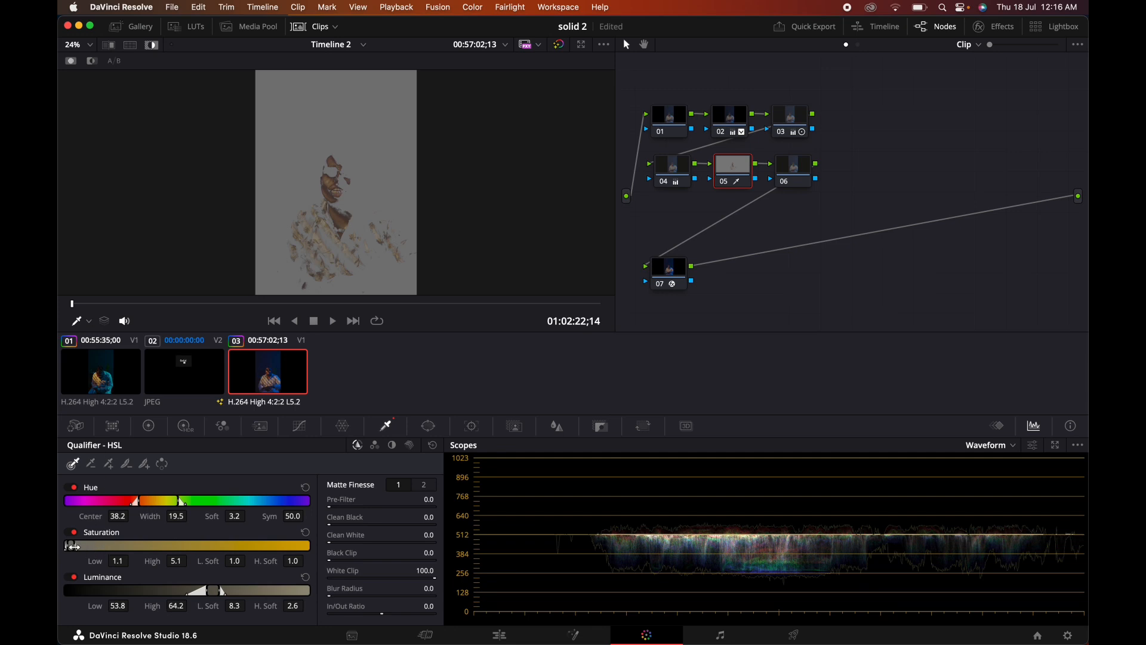
left_click_drag(71, 546, 69, 546)
left_click_drag(69, 547, 69, 546)
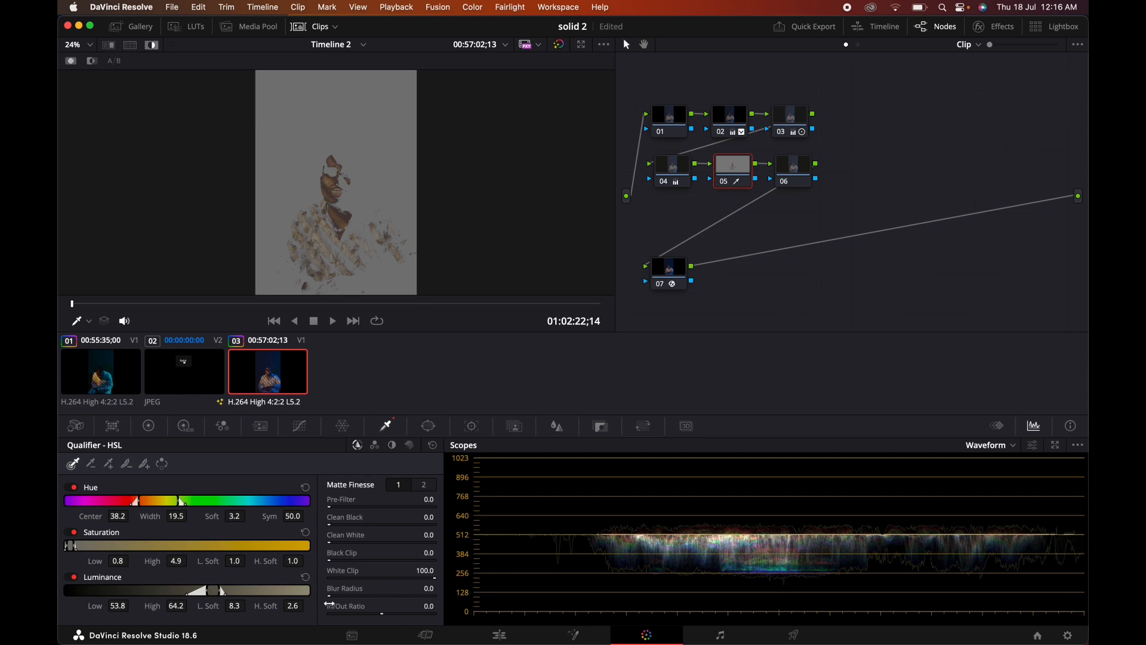
Soften the skin matte with blur radius 15.9 and denoise 6.1, and switch from highlight view and Waveform to the normal image and Vectorscope.
left_click_drag(330, 597, 428, 583)
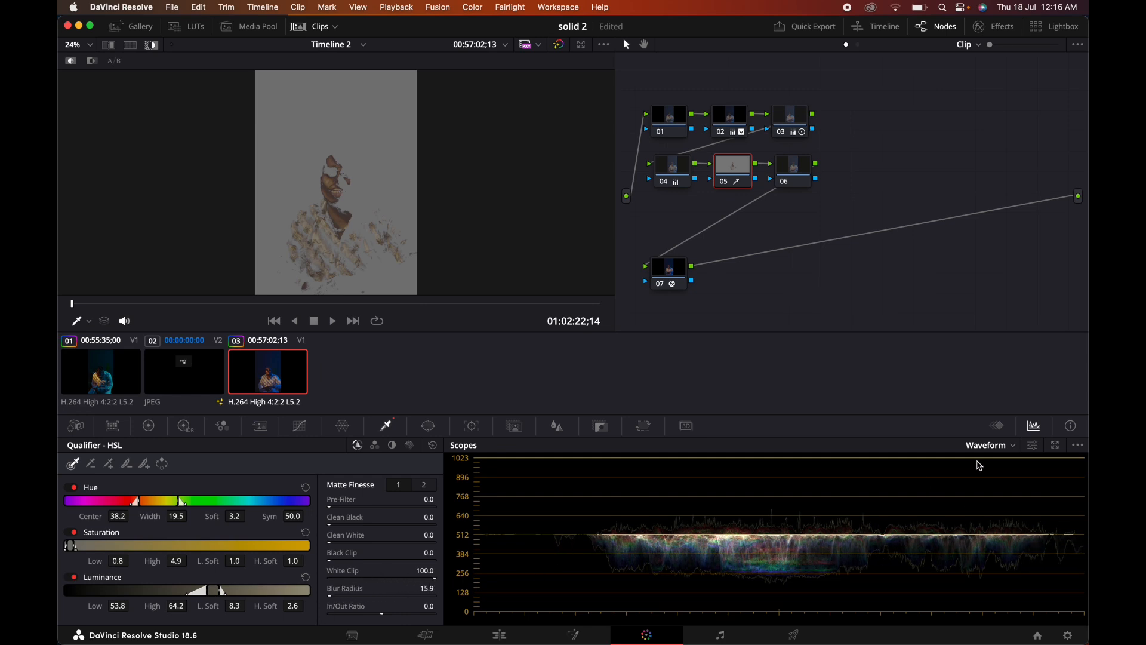
left_click(1006, 446)
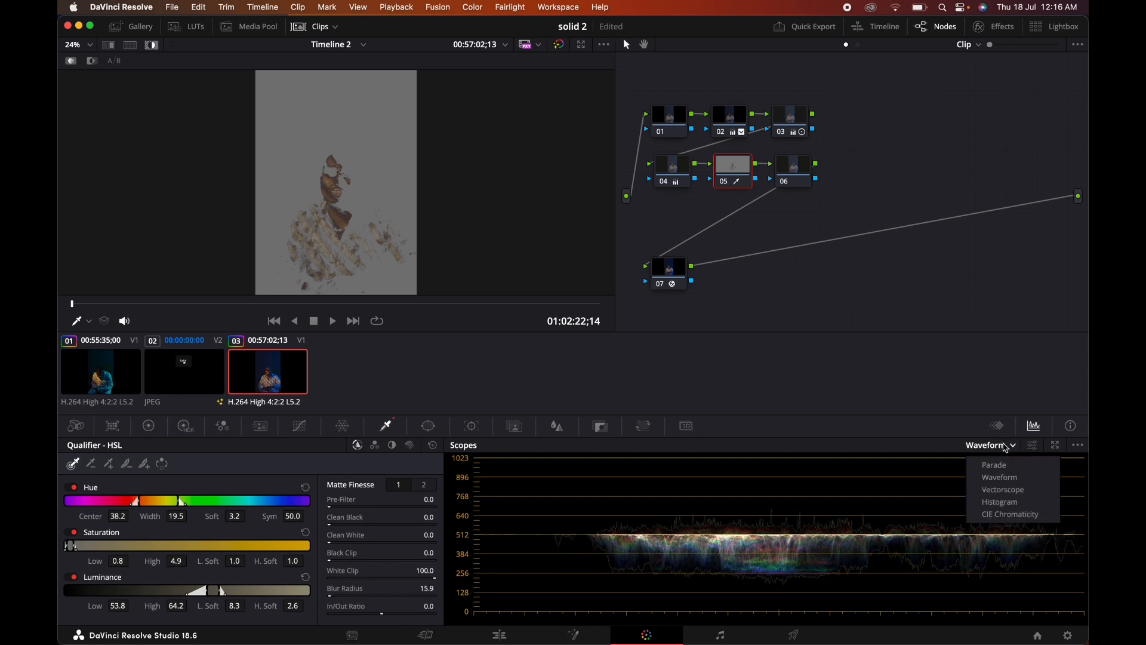
left_click(996, 490)
left_click(424, 484)
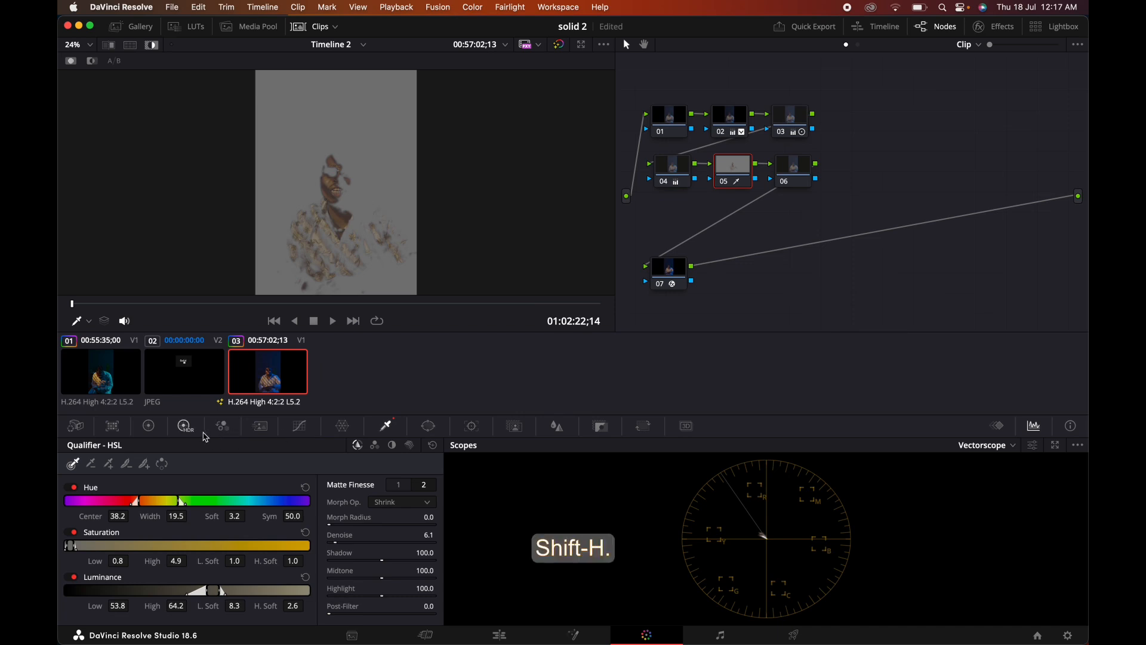
key("shift+h")
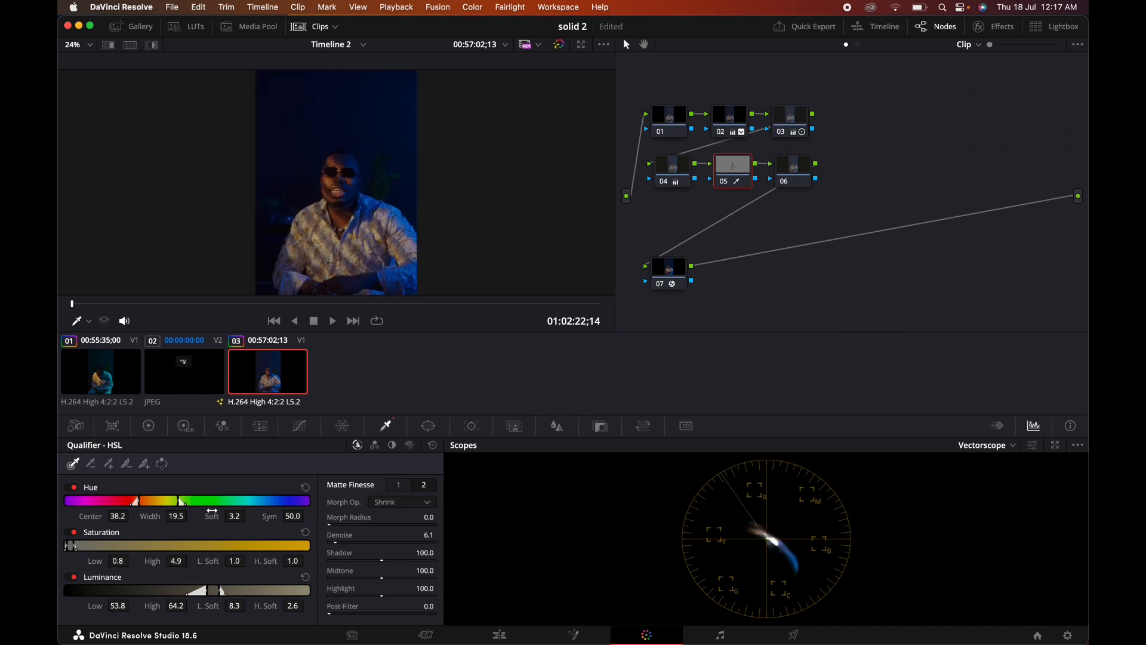
Lower node 05's saturation to 40.60 and warm its offset to red 26.82, green 24.36, blue 21.88.
left_click(146, 430)
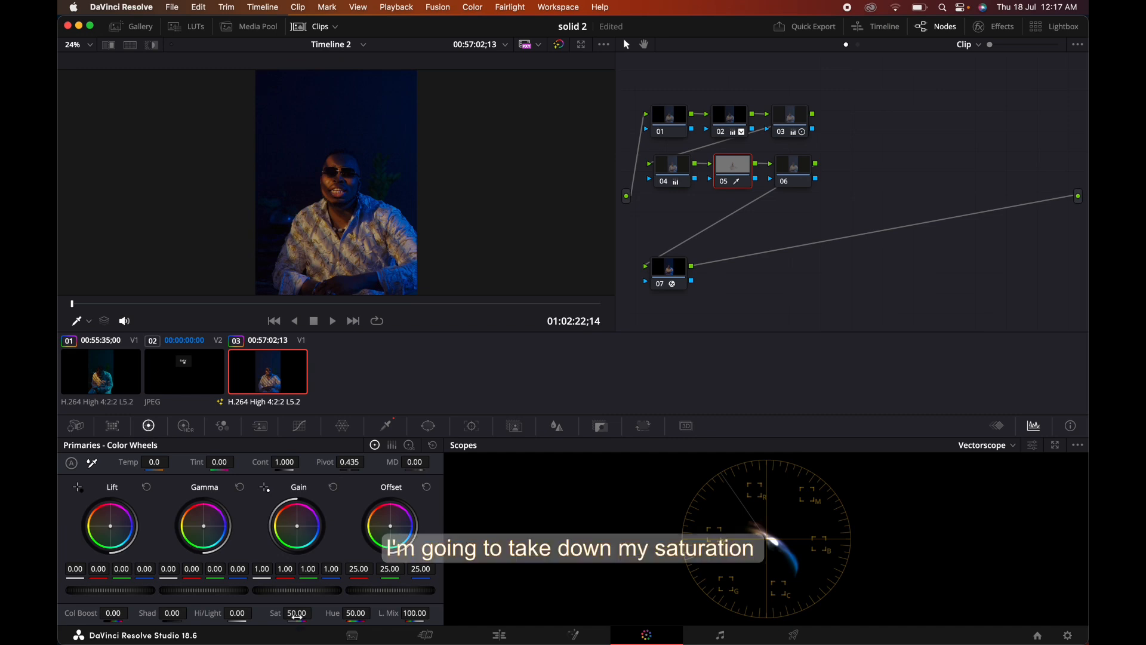
left_click_drag(297, 615, 268, 618)
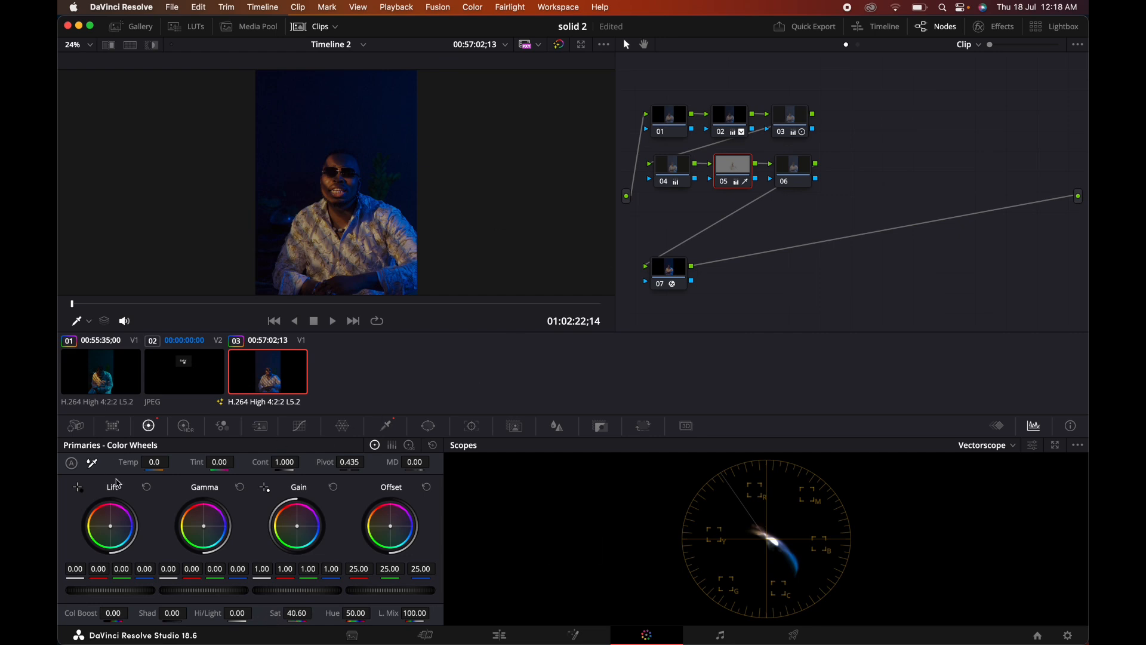
left_click_drag(401, 529, 380, 517)
Try a circular window on node 05, placed over the man's face at pan 49.20 and tilt 49.50.
left_click(428, 426)
left_click(85, 524)
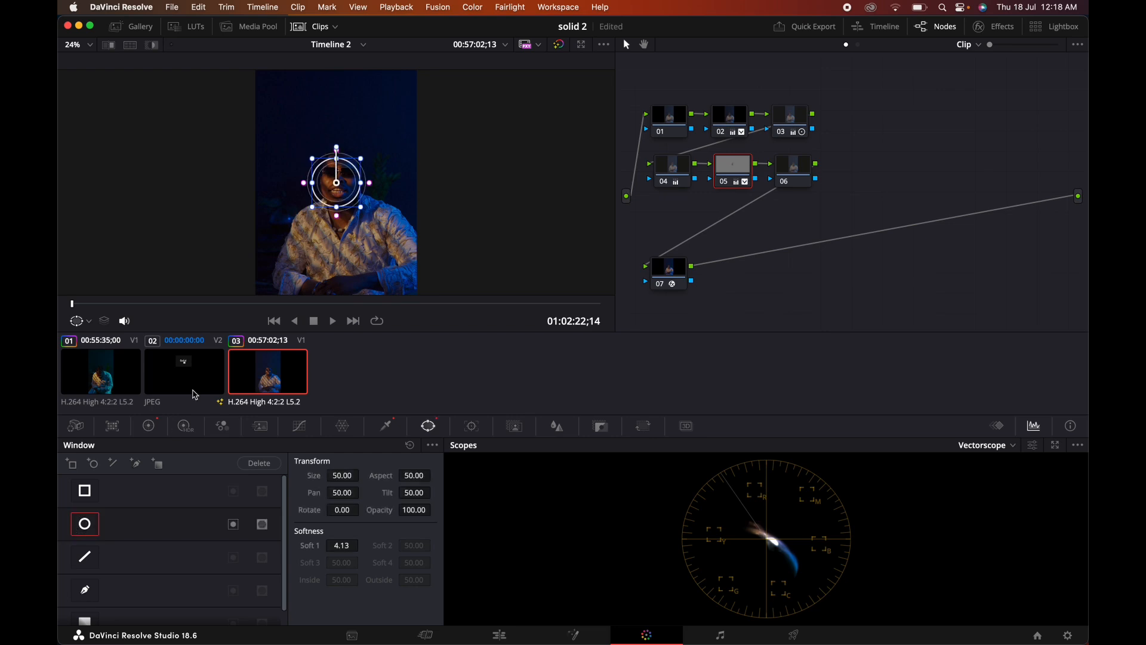
left_click_drag(350, 197, 344, 200)
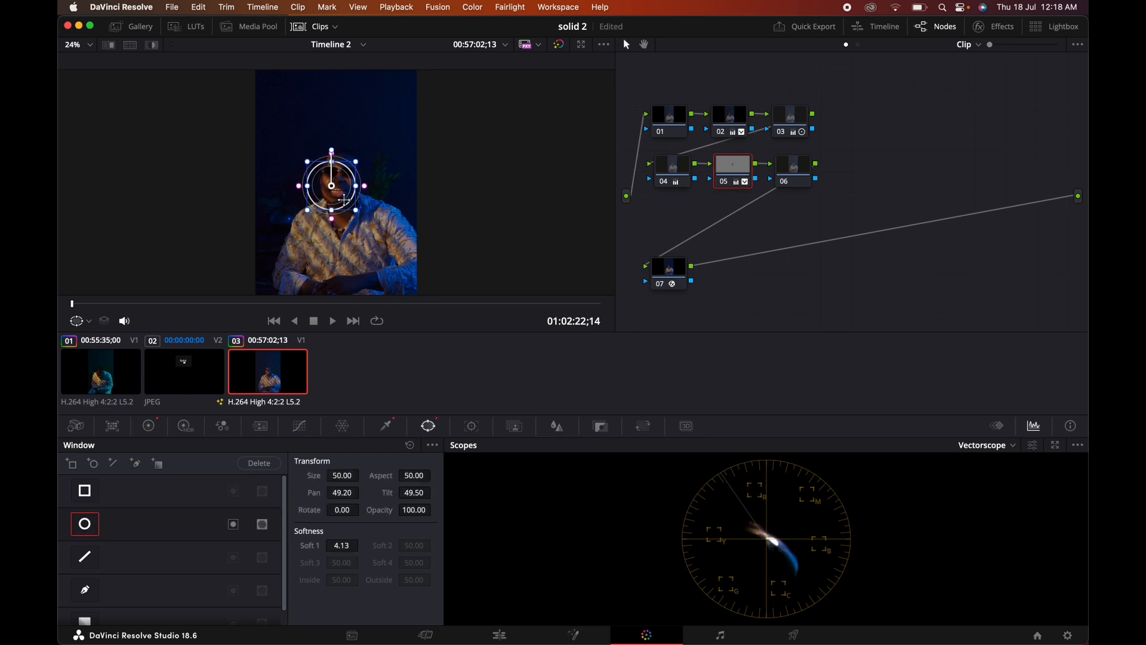
Try deleting the circular window on node 05, then undo its creation.
left_click(259, 464)
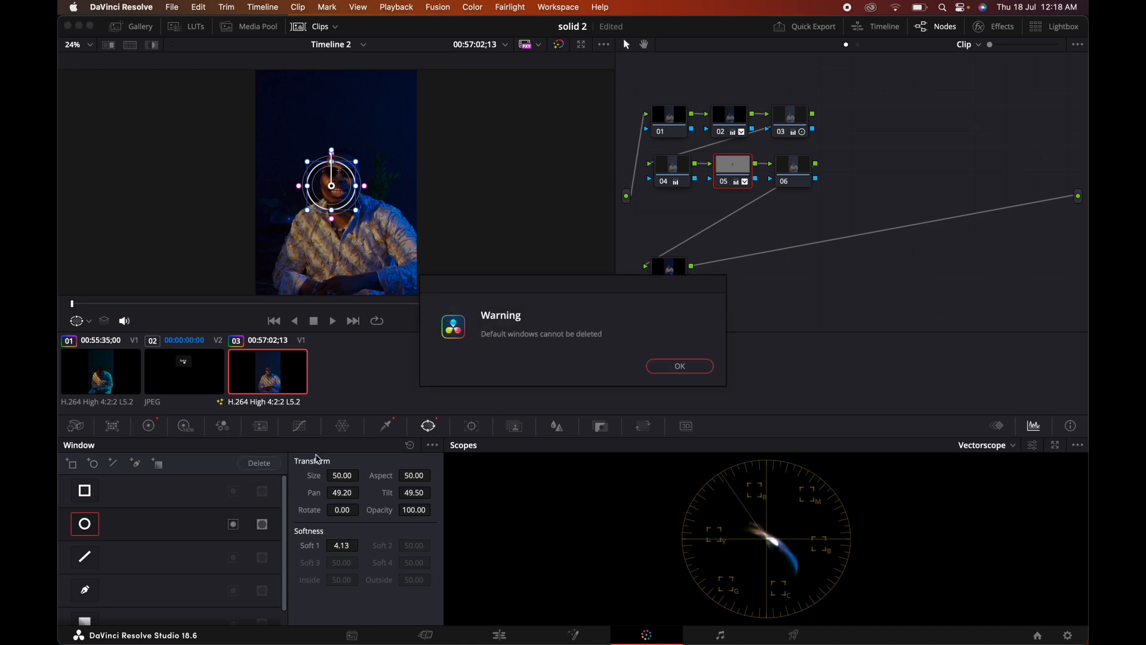
left_click(680, 367)
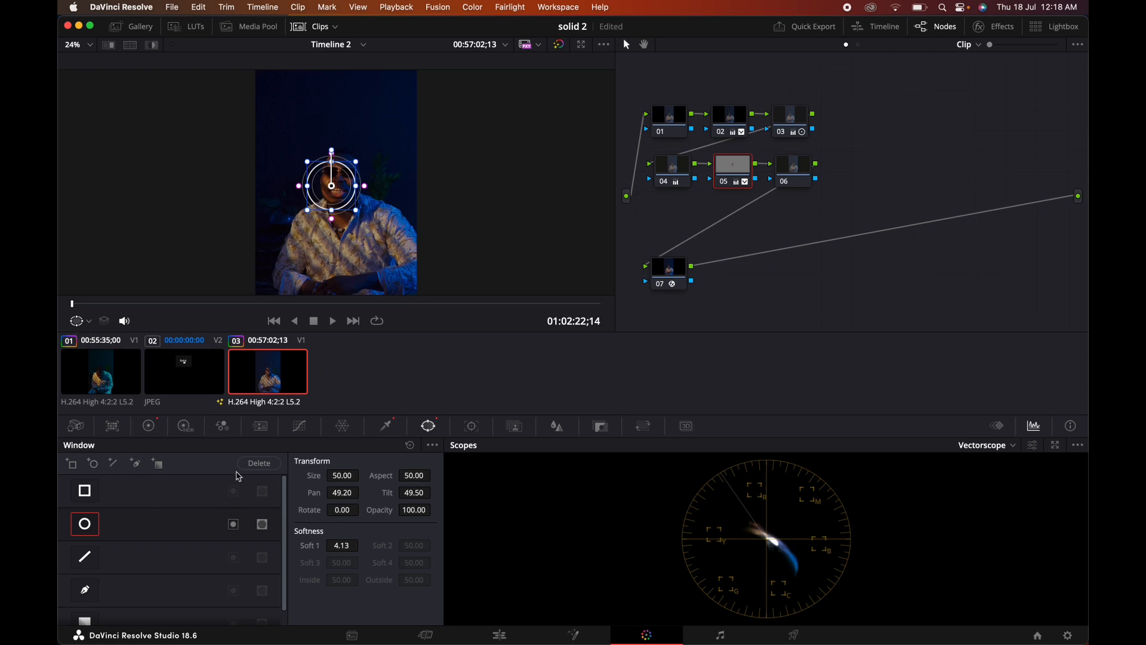
left_click(257, 464)
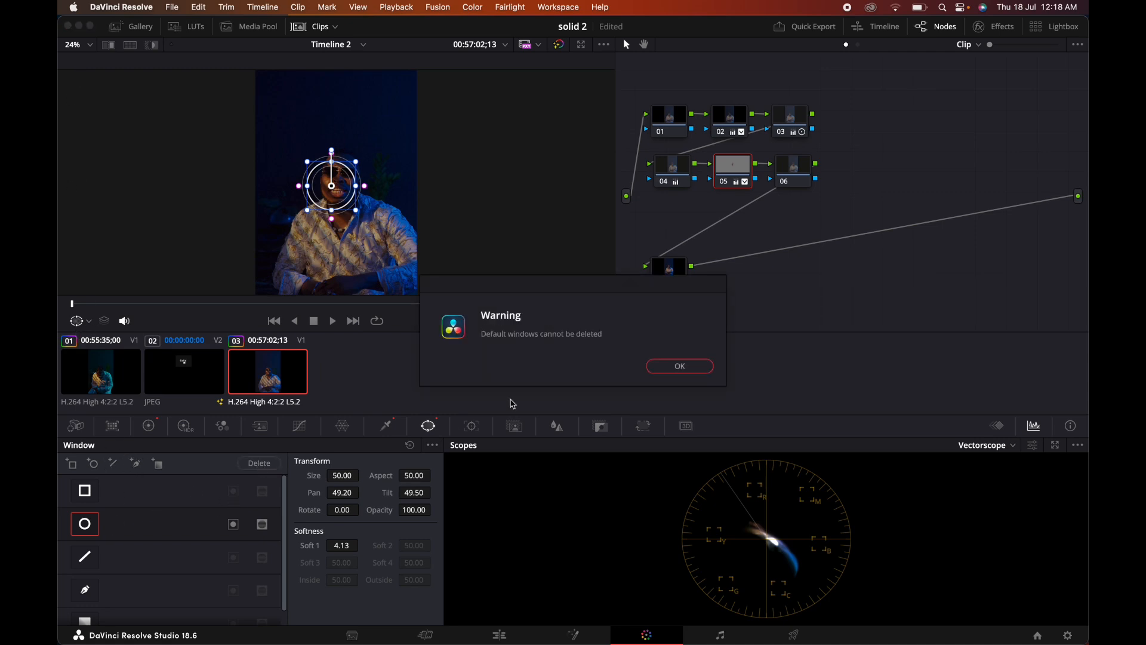
left_click(654, 368)
left_click(146, 431)
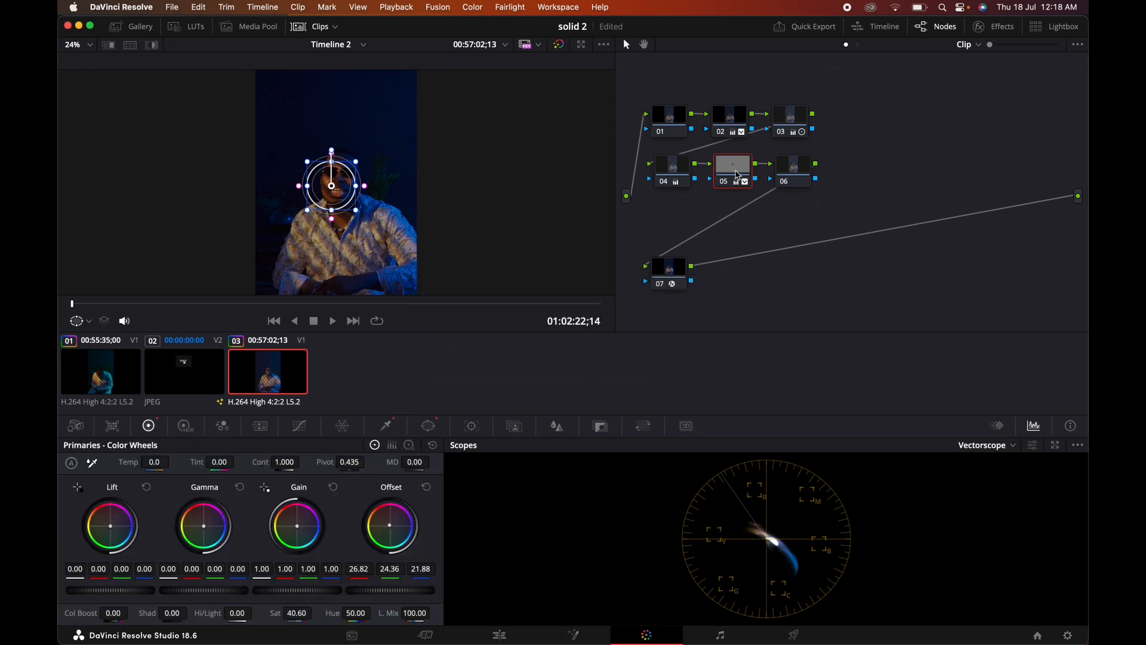
mouse_move(739, 176)
key("super+z")
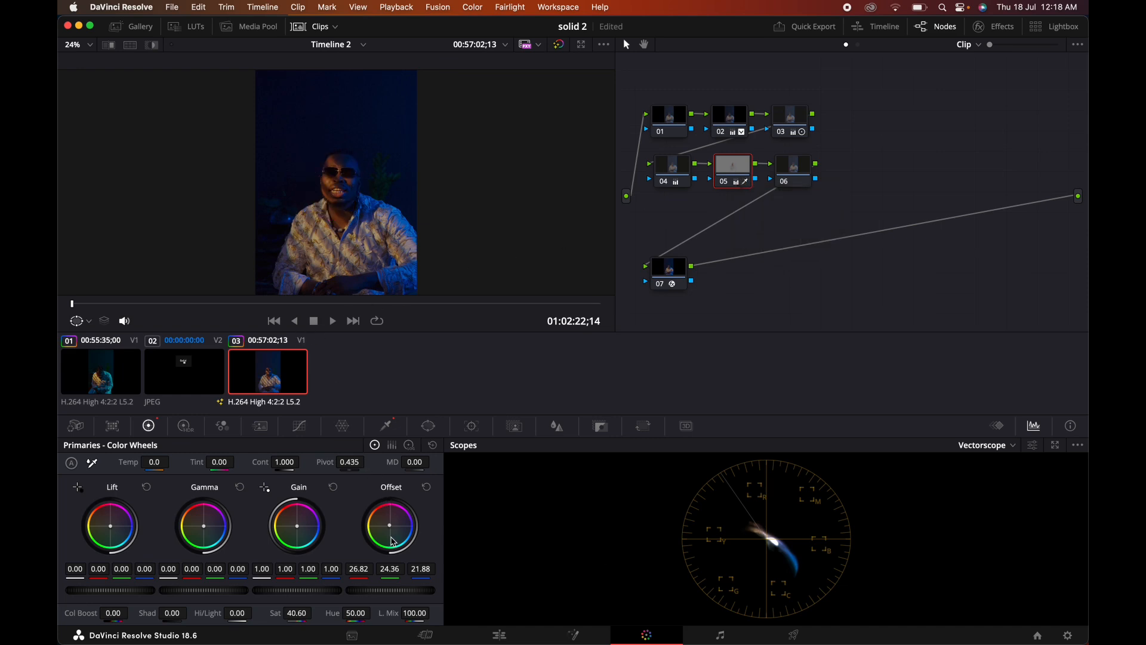
Push node 05's offset further toward orange, to red 27.80, green 23.93, blue 20.30, and check the skin up close.
left_click_drag(390, 532, 382, 521)
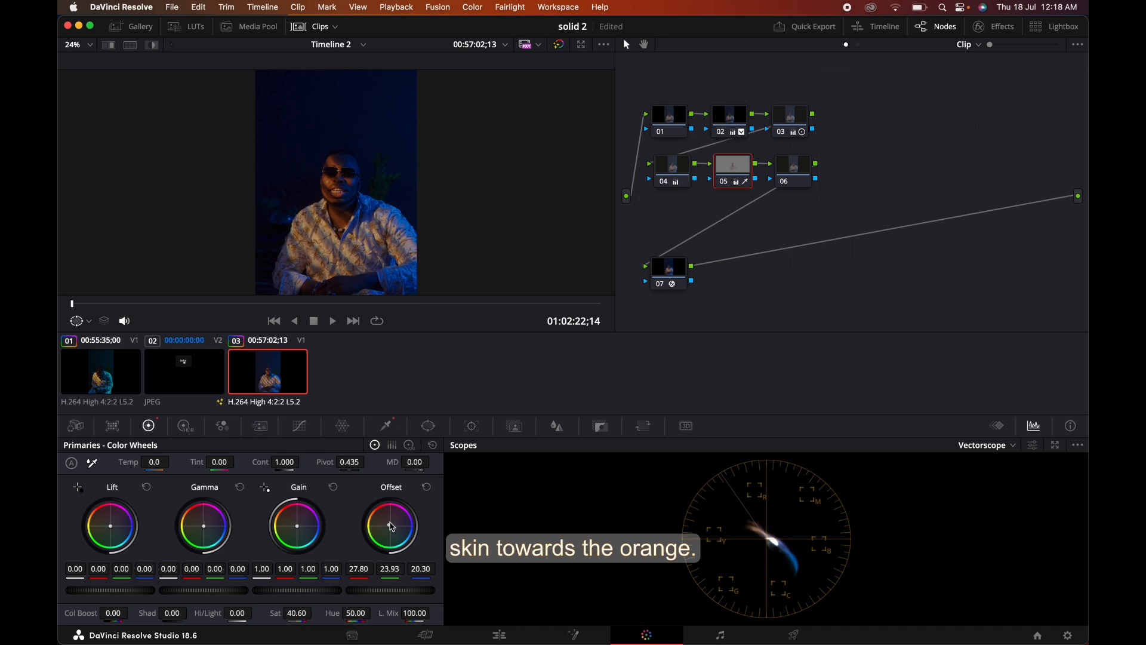
scroll(357, 260, "down", 2)
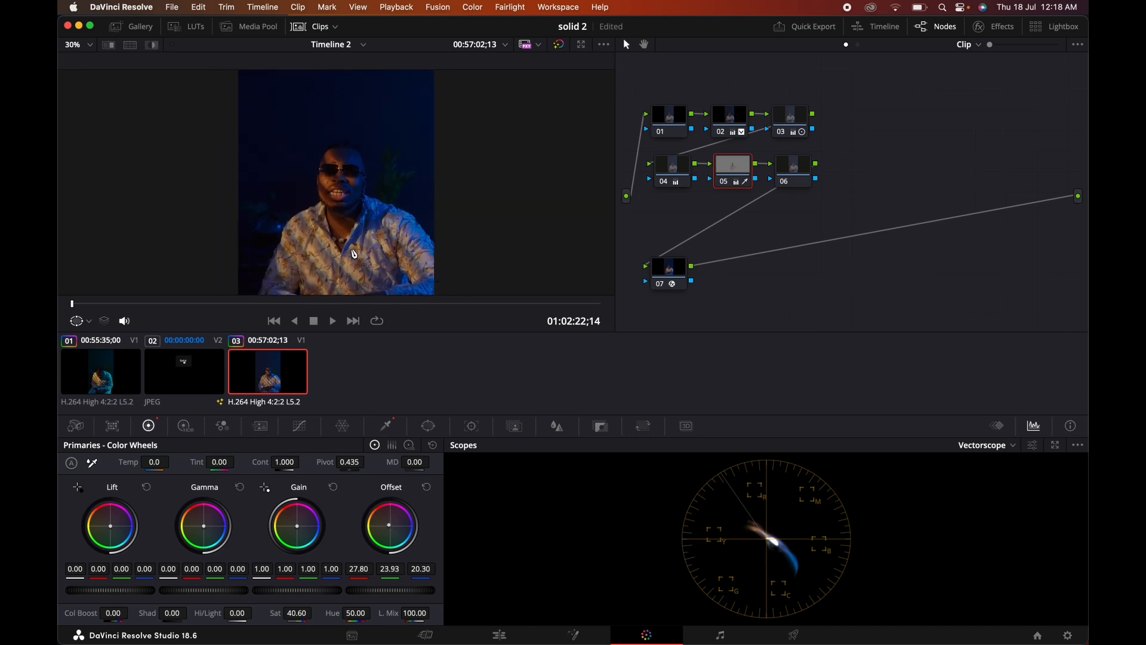
scroll(355, 254, "up", 4)
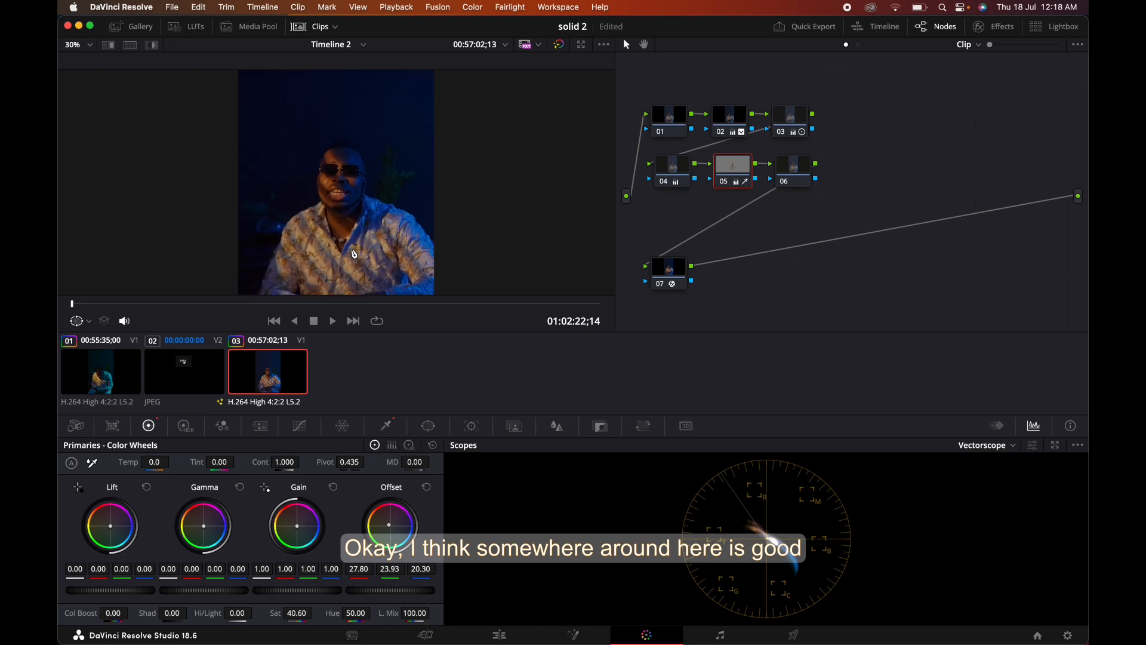
scroll(355, 254, "down", 3)
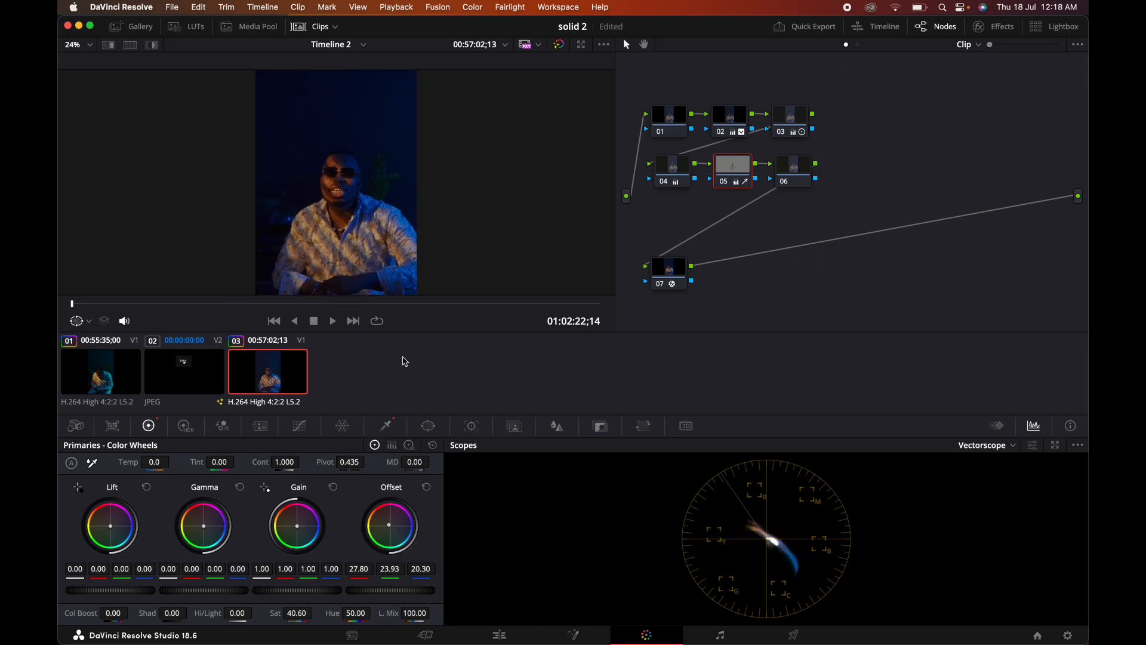
With the qualified skin area isolated, shift node 05's offset to red 28.91, green 23.01, blue 23.01.
left_click(153, 45)
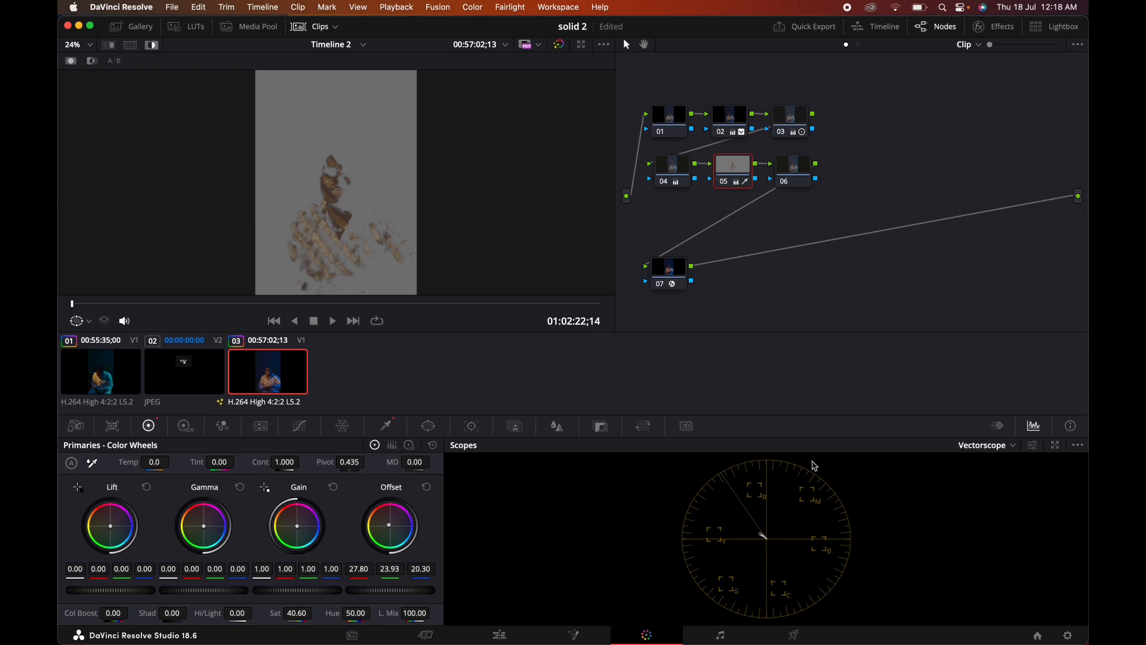
left_click_drag(390, 543, 397, 514)
left_click_drag(397, 517, 396, 517)
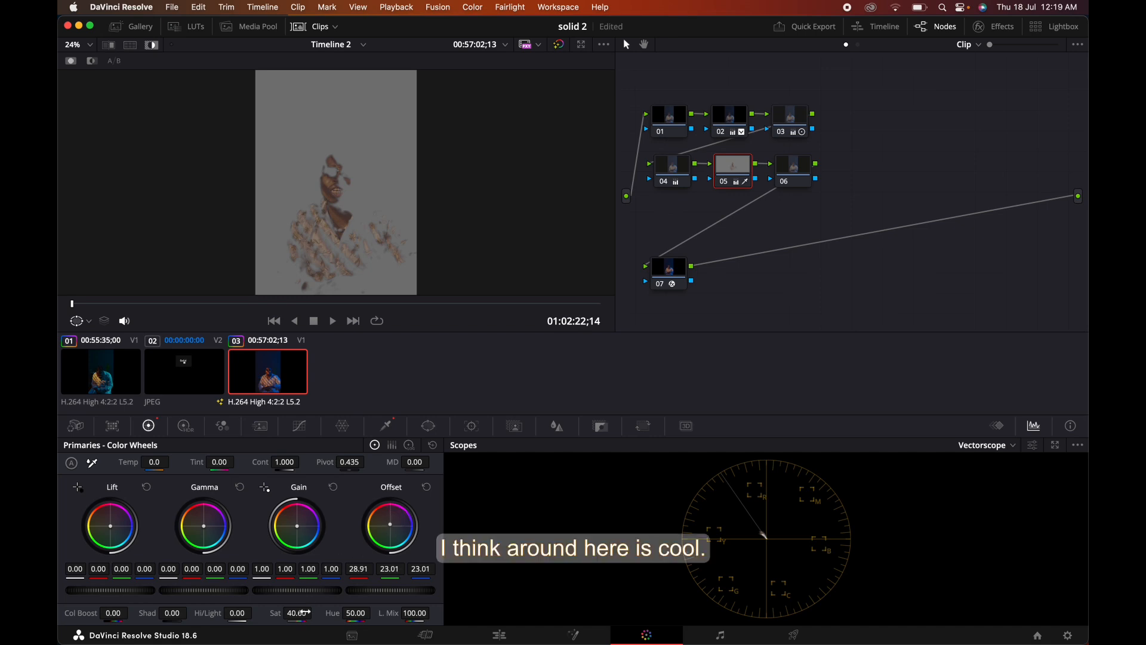
left_click(152, 46)
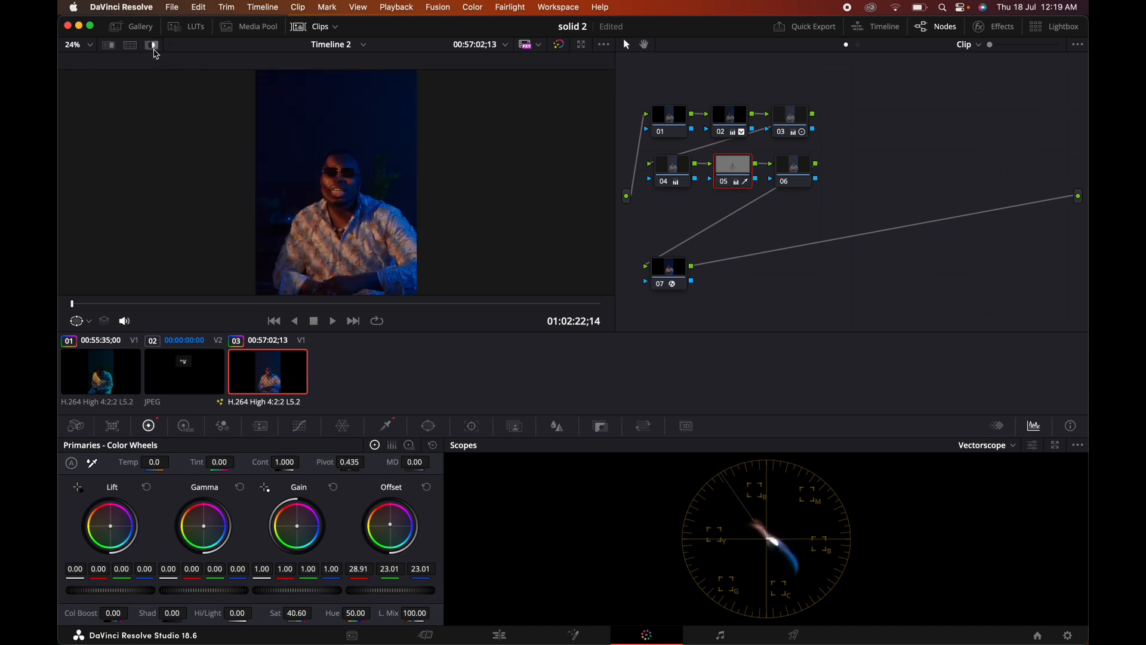
Lower node 05's saturation to 37.60 while viewing only the qualified skin area, then restore the full image.
left_click(153, 46)
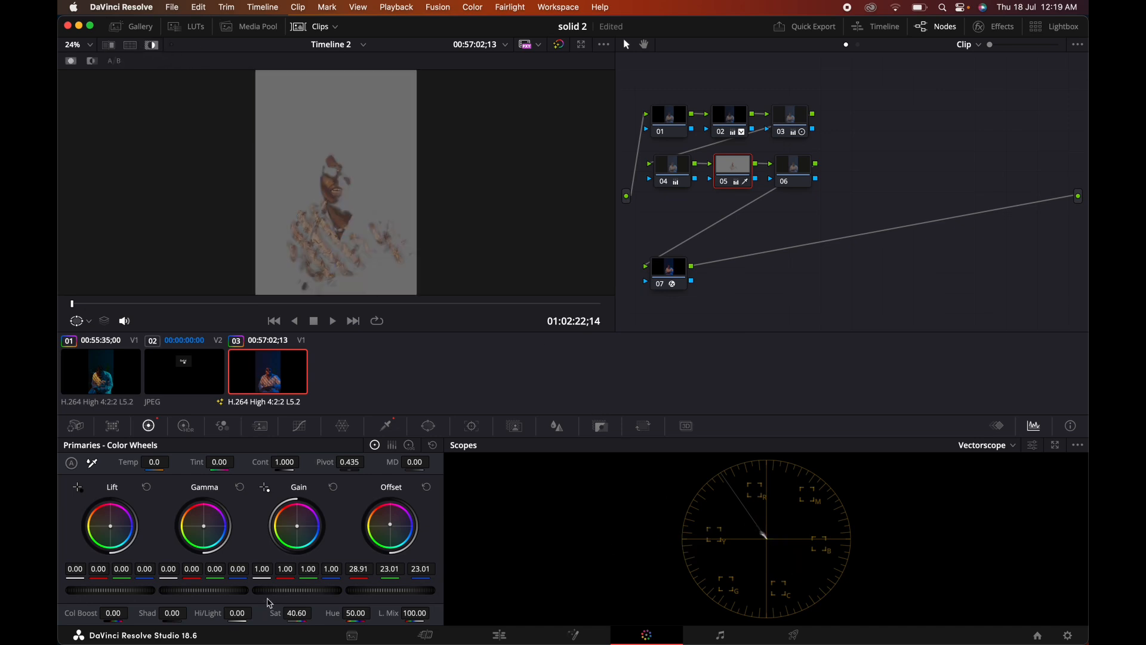
left_click_drag(297, 613, 287, 616)
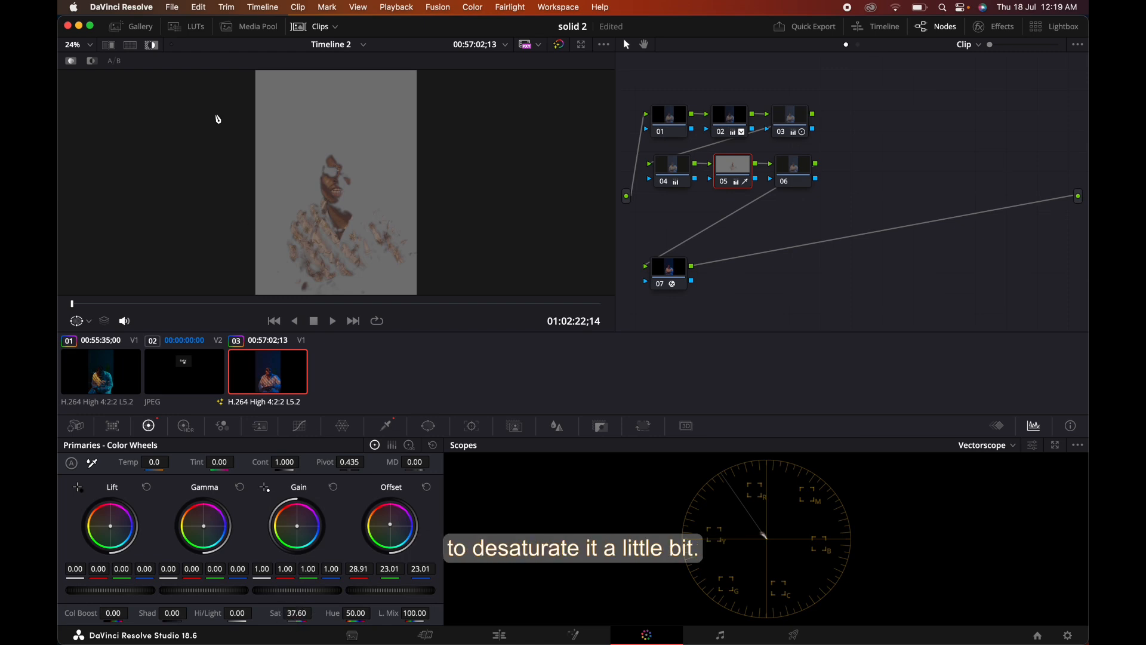
left_click(152, 48)
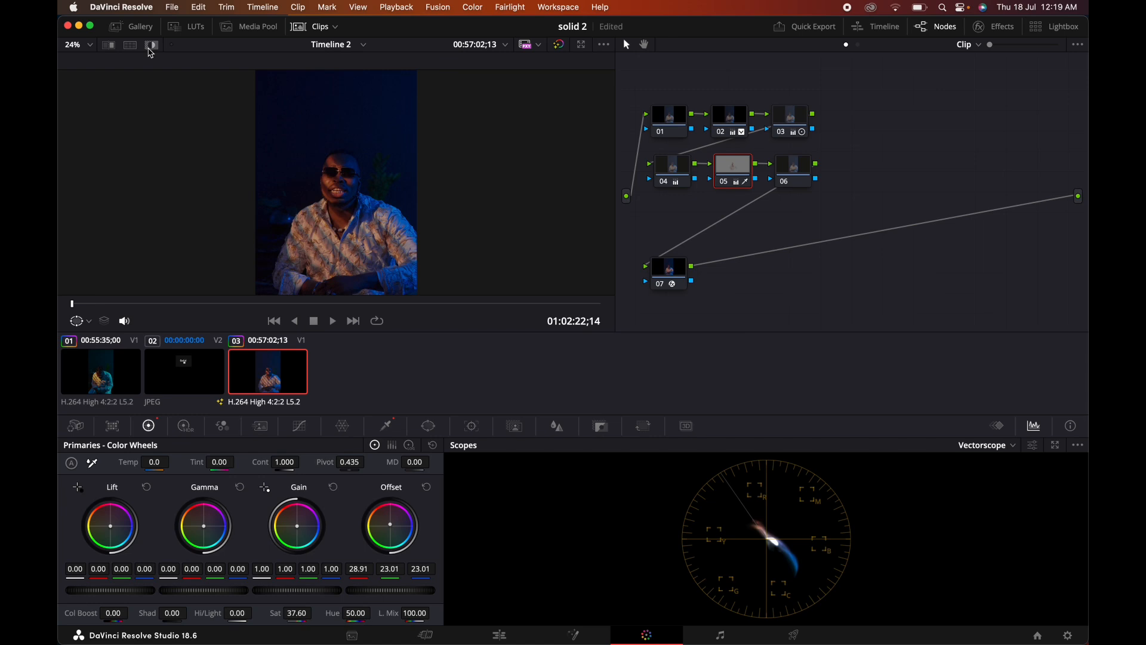
Cool node 05's gain slightly to red 0.97, green 1.01, blue 1.05.
scroll(293, 222, "up", 1)
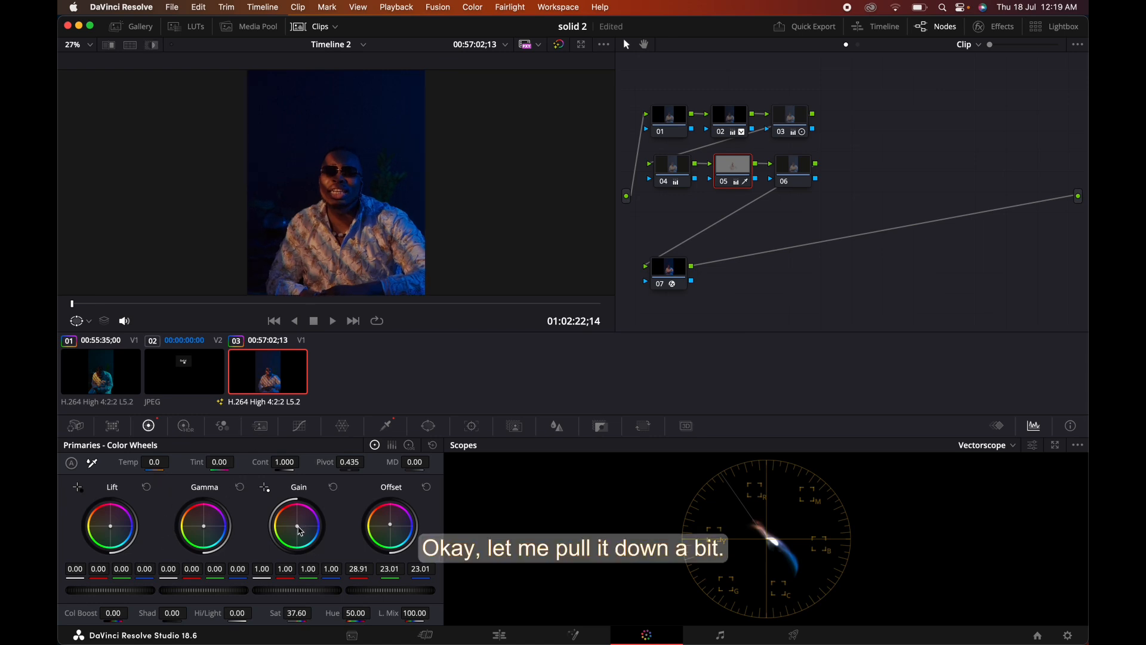
left_click_drag(299, 531, 302, 530)
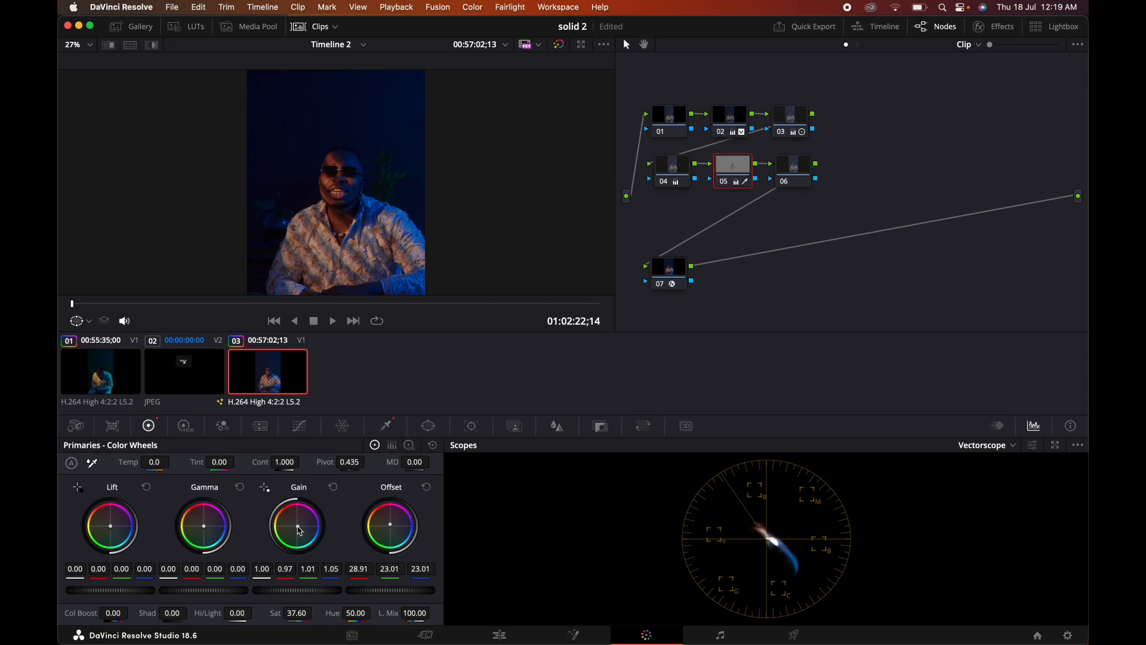
scroll(368, 263, "down", 2)
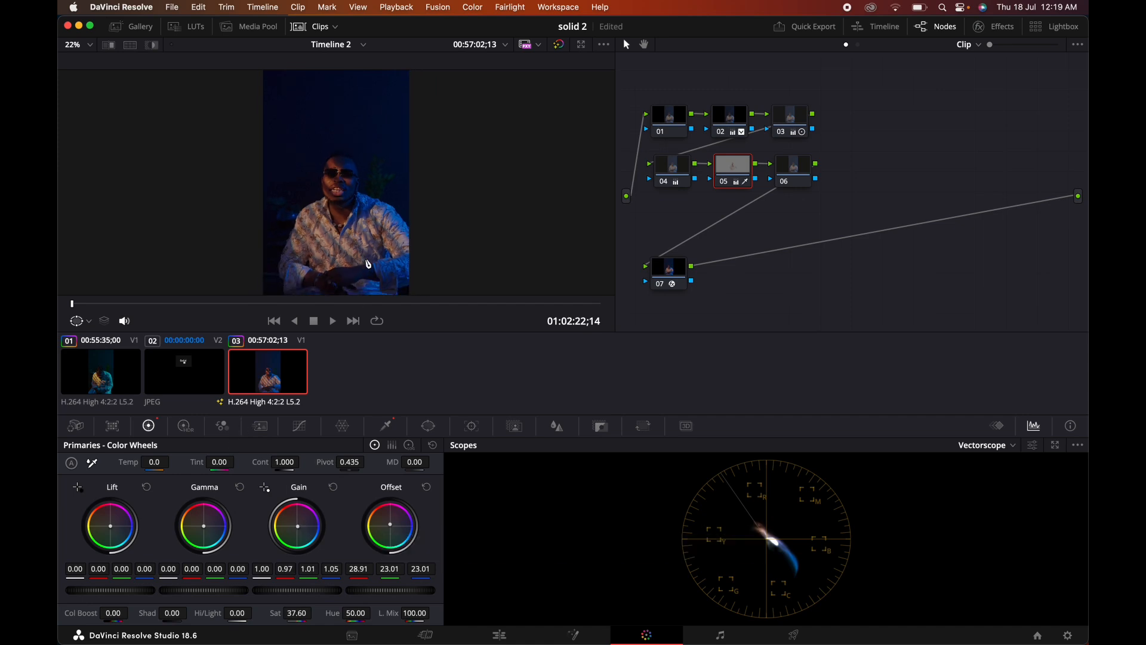
Delete the empty node 06, add an outside node to the skin tone node 05, and check its inverted selection in the highlight view.
left_click(783, 171)
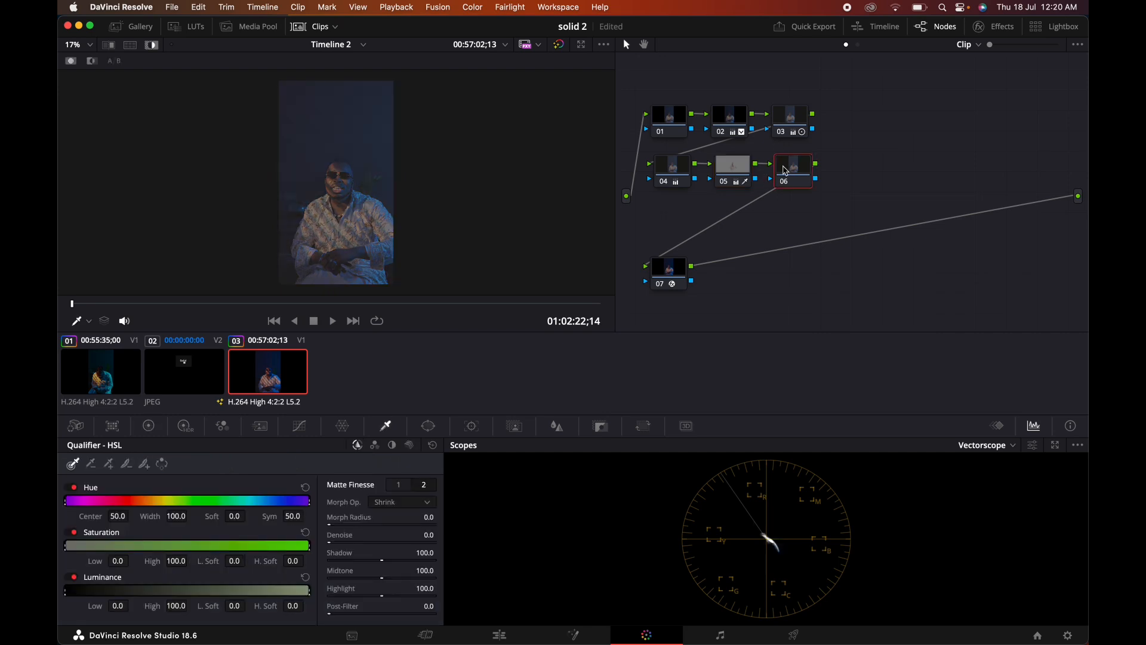
key("Delete")
right_click(740, 171)
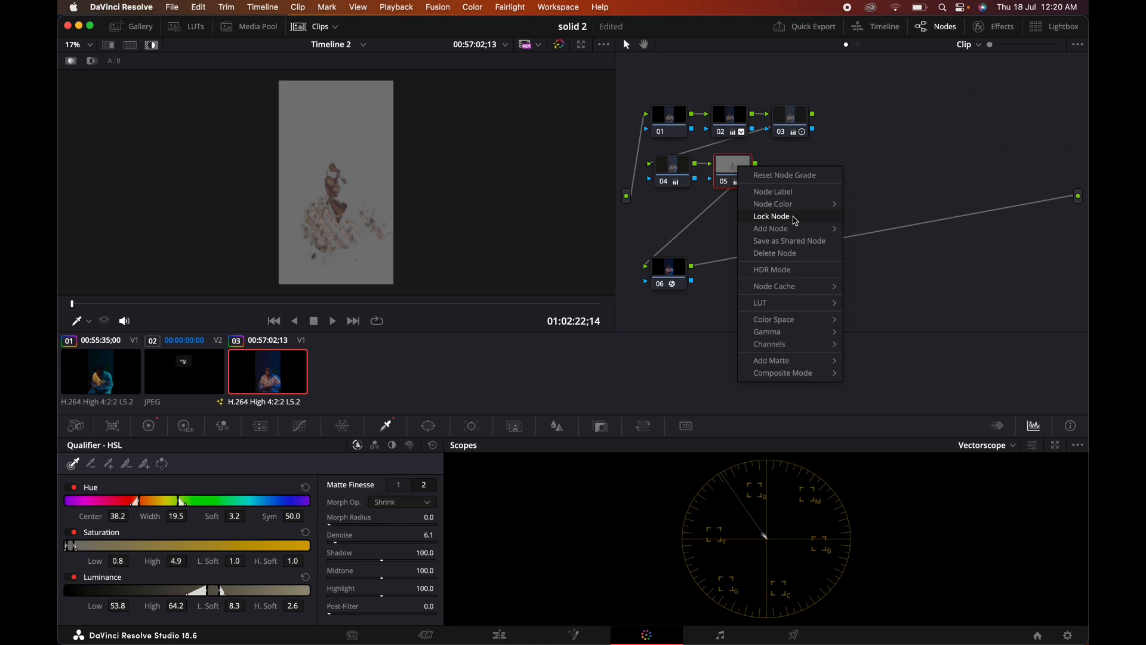
mouse_move(815, 230)
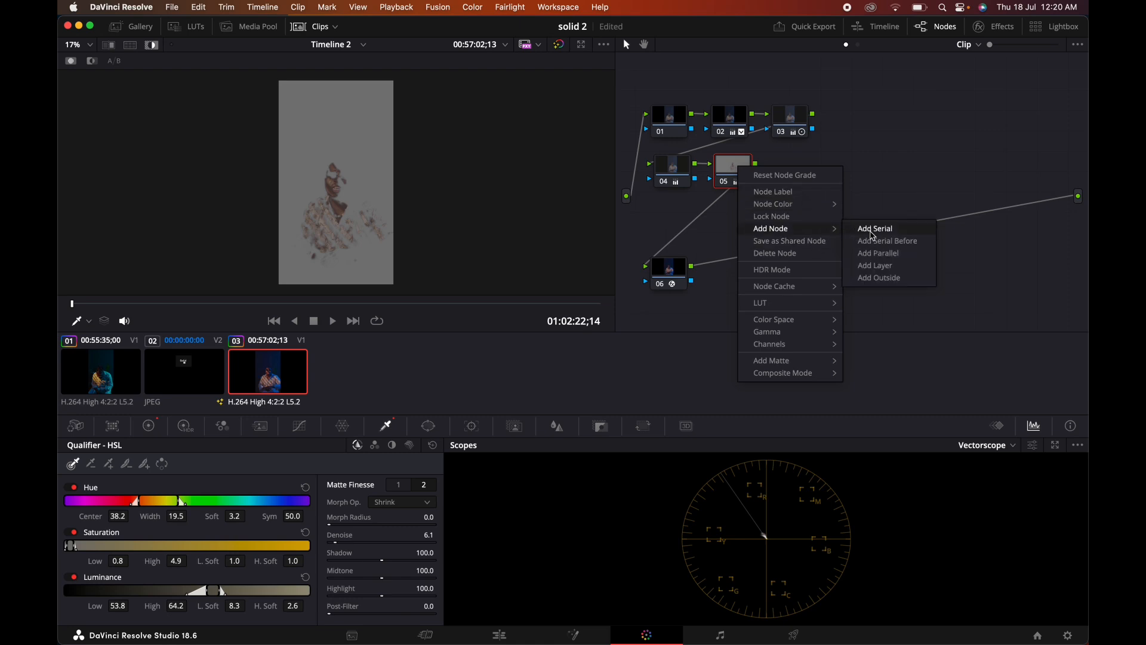
left_click(889, 279)
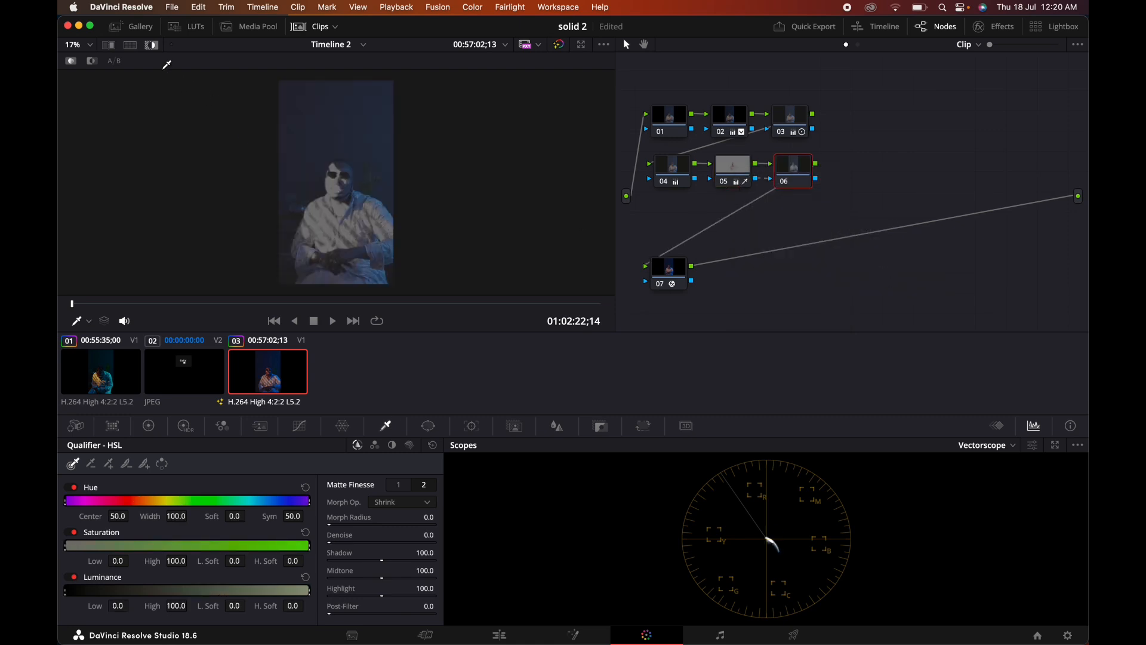
left_click(154, 48)
left_click(155, 48)
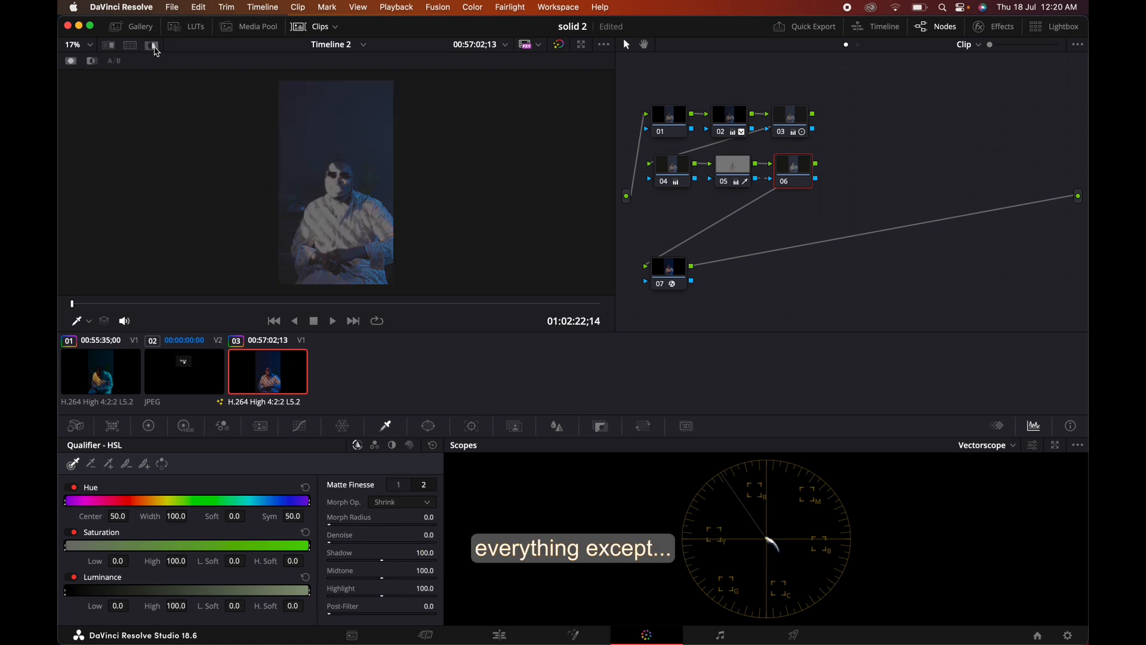
left_click(155, 48)
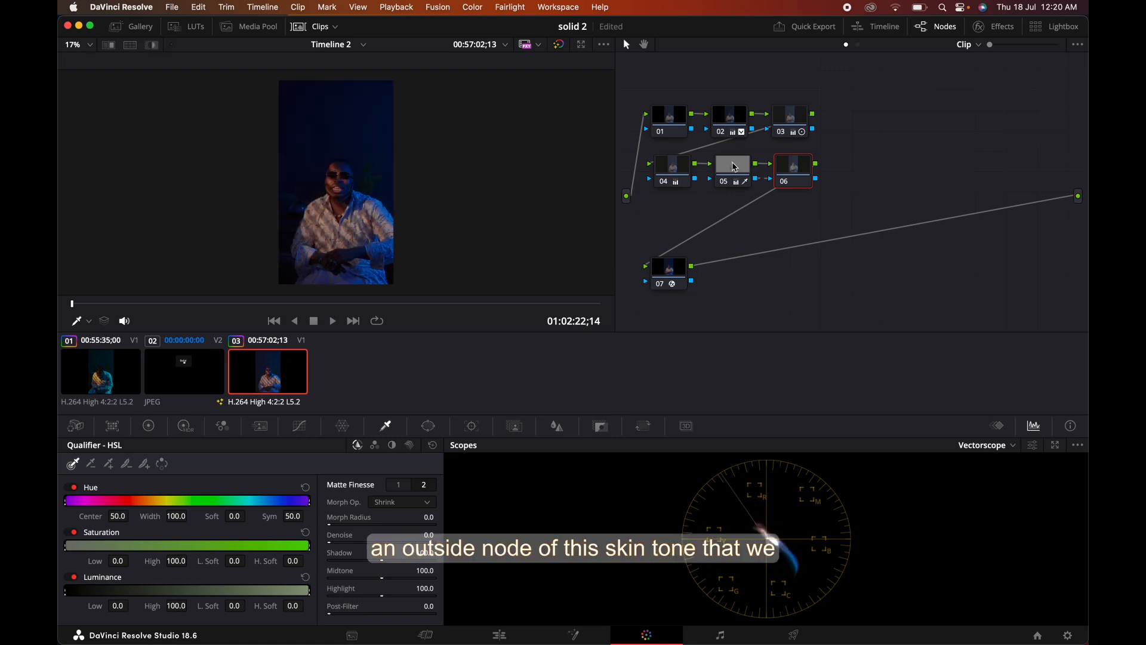
Push the outside node 06's offset toward teal, to red 19.33, green 25.31, blue 24.21.
mouse_move(735, 167)
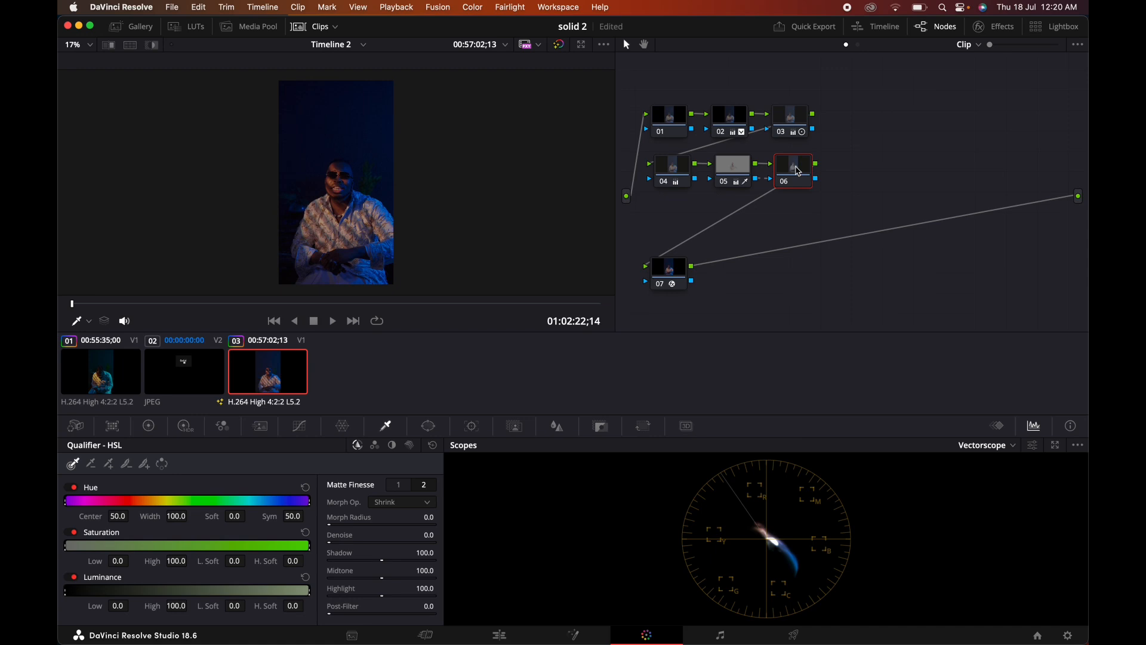
left_click(150, 426)
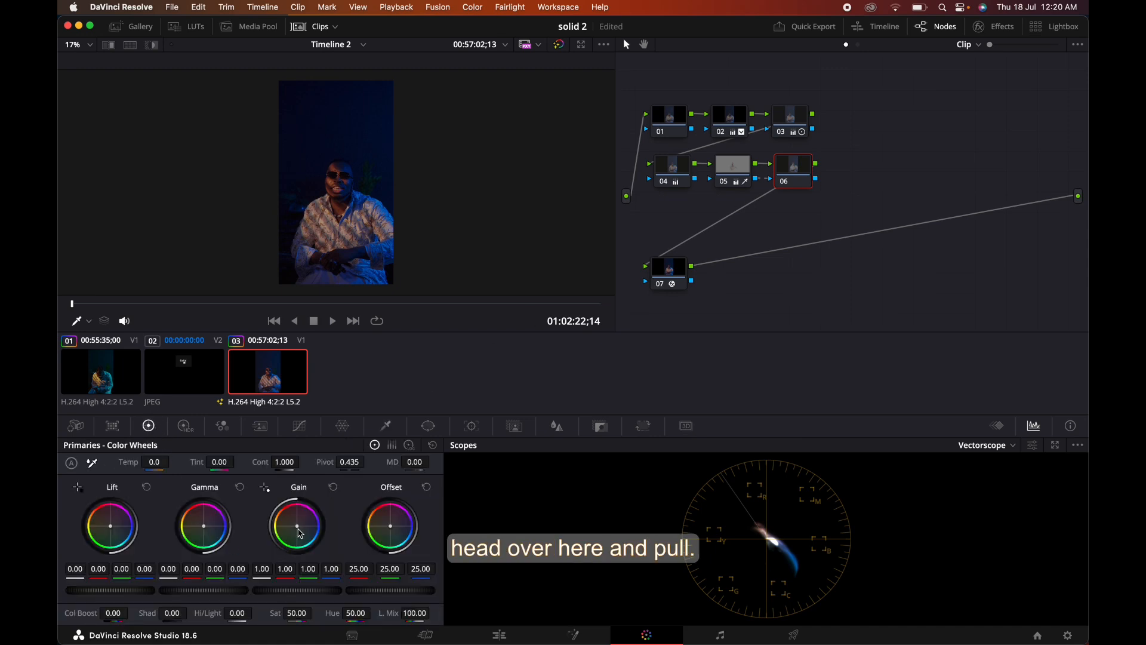
left_click_drag(391, 526, 392, 545)
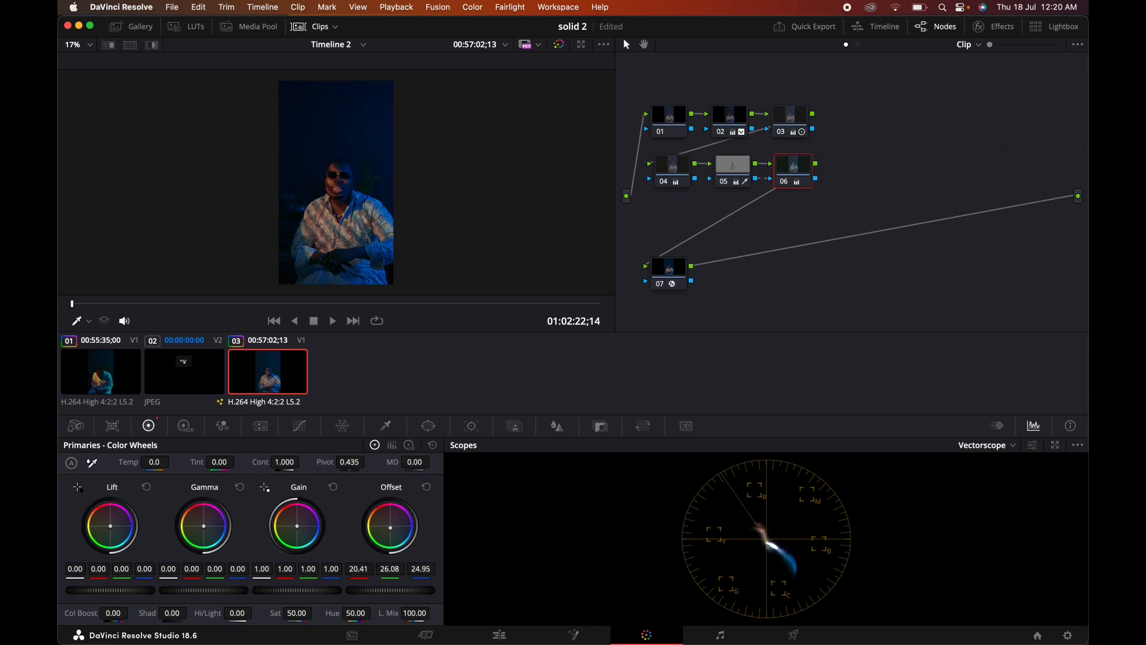
mouse_move(392, 545)
left_mouse_down()
mouse_move(400, 533)
mouse_move(408, 546)
mouse_move(393, 546)
left_mouse_up()
scroll(387, 254, "up", 2)
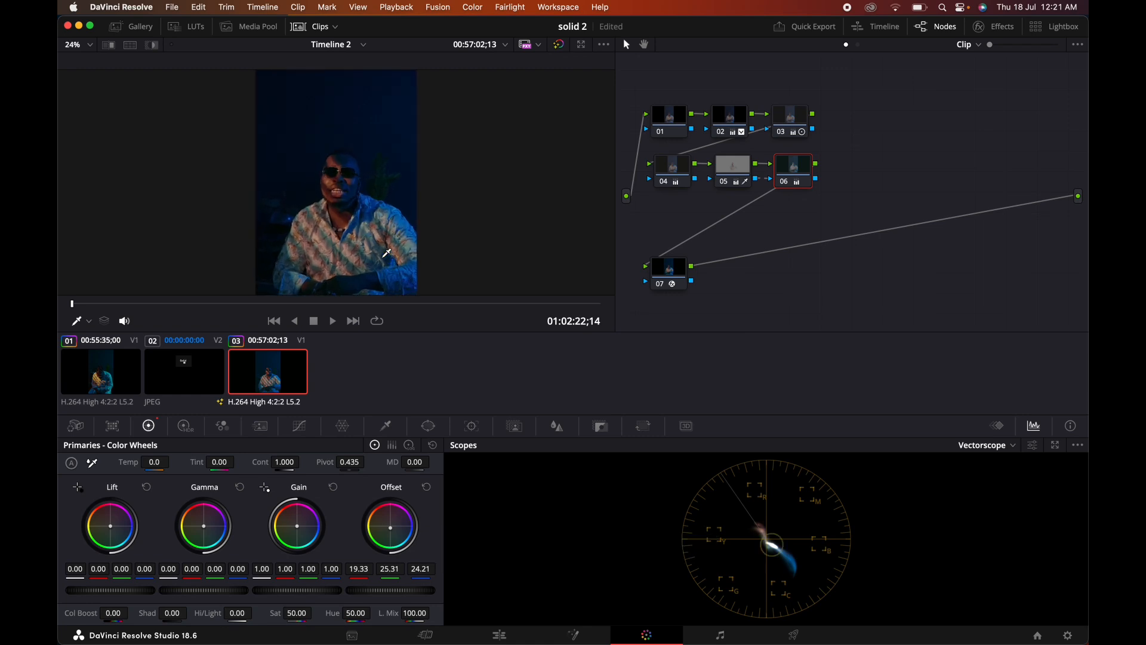
scroll(387, 254, "down", 1)
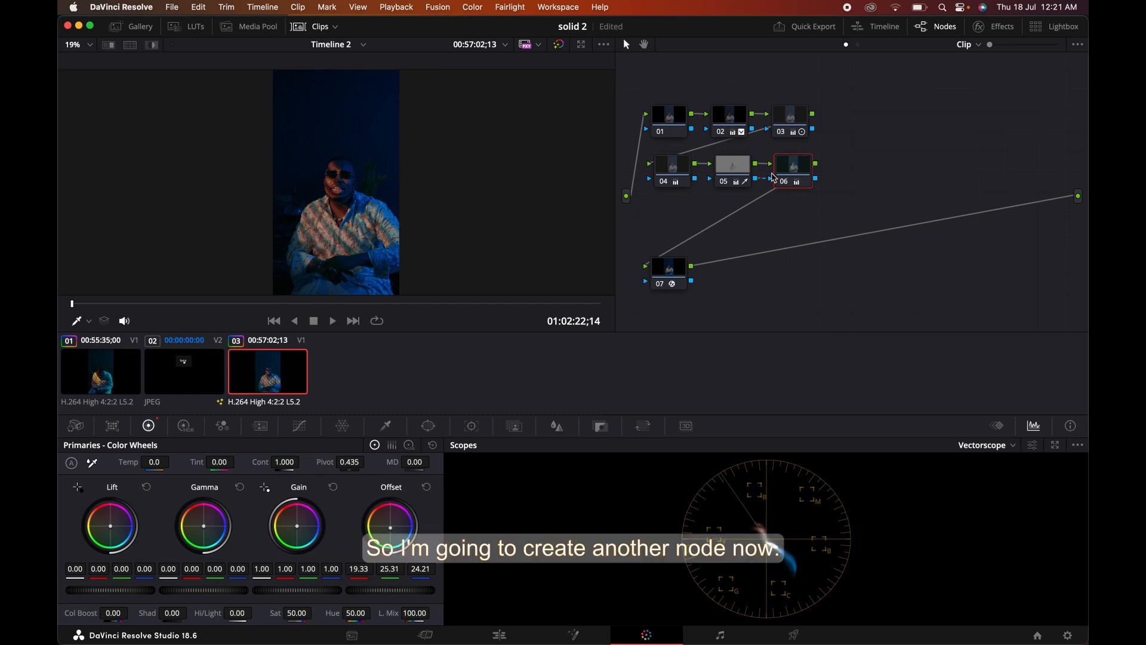
Add serial node 07 beneath node 04 and shift its blues on the Hue Vs Hue curve to input hue 108.22, hue rotate 8.80.
key("alt+s")
left_click_drag(803, 190, 678, 210)
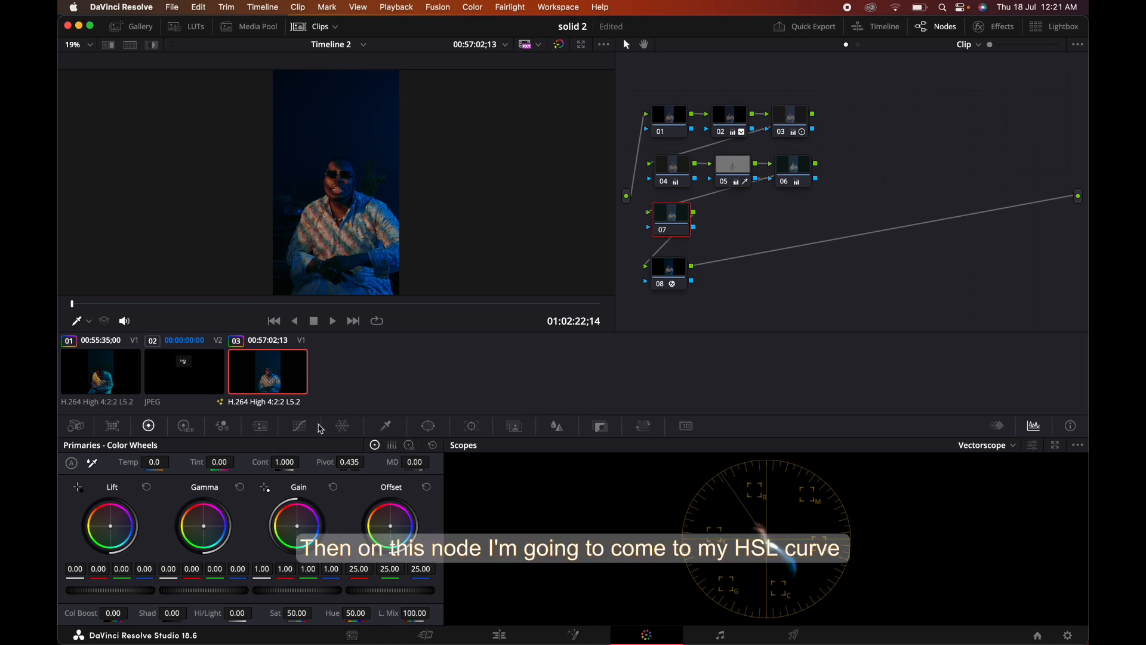
left_click(300, 426)
left_click(278, 445)
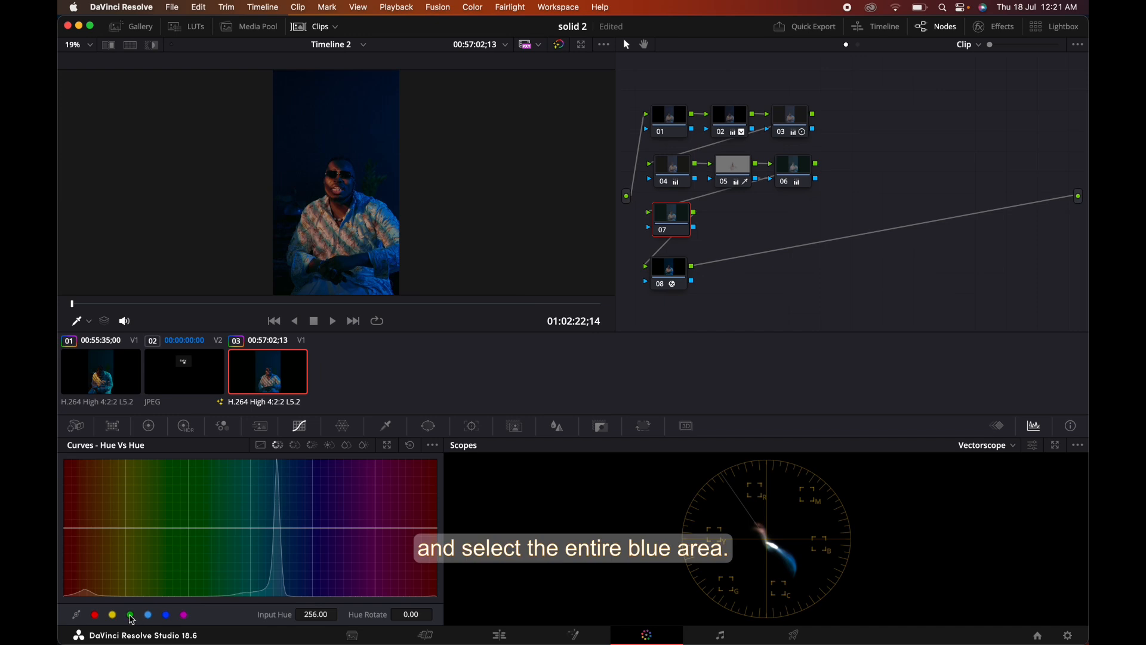
left_click(166, 615)
mouse_move(313, 528)
left_mouse_down()
mouse_move(305, 542)
mouse_move(292, 526)
left_mouse_up()
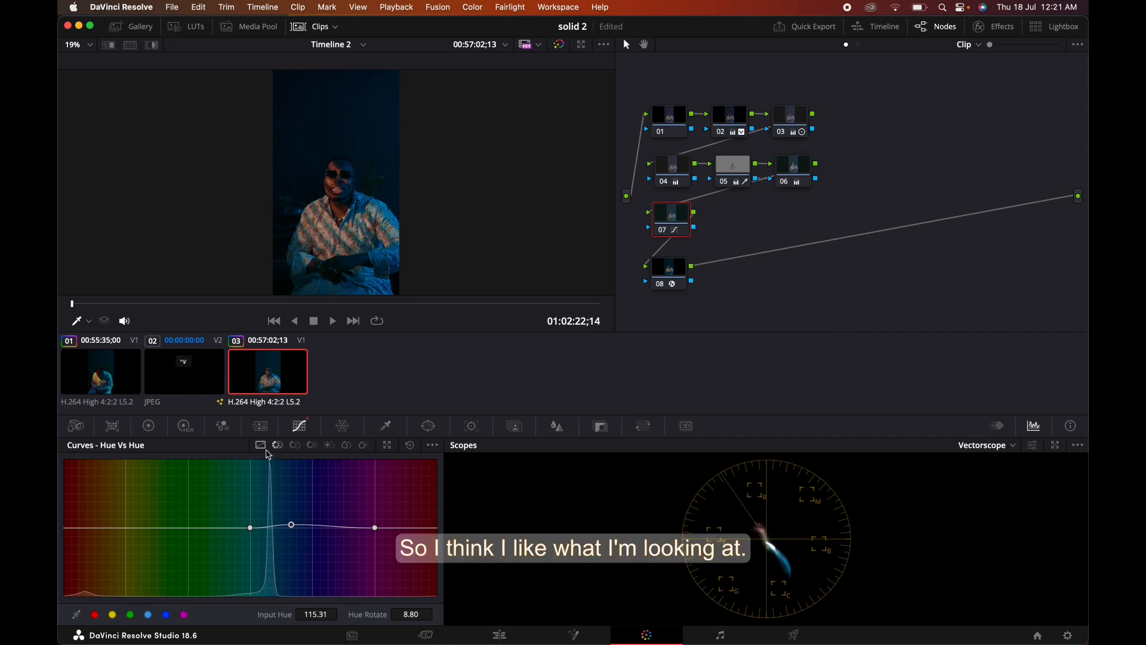
left_click_drag(292, 525, 286, 528)
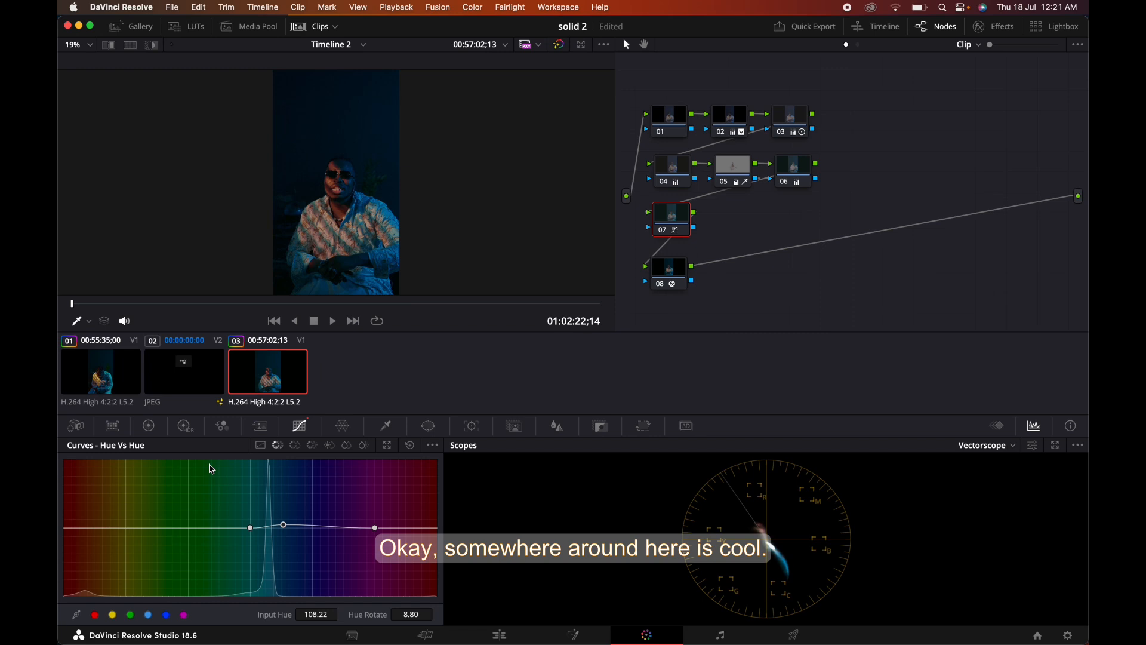
Try lowering the master gain on node 07, reset it, and lower the master gain on node 06 instead.
left_click(148, 426)
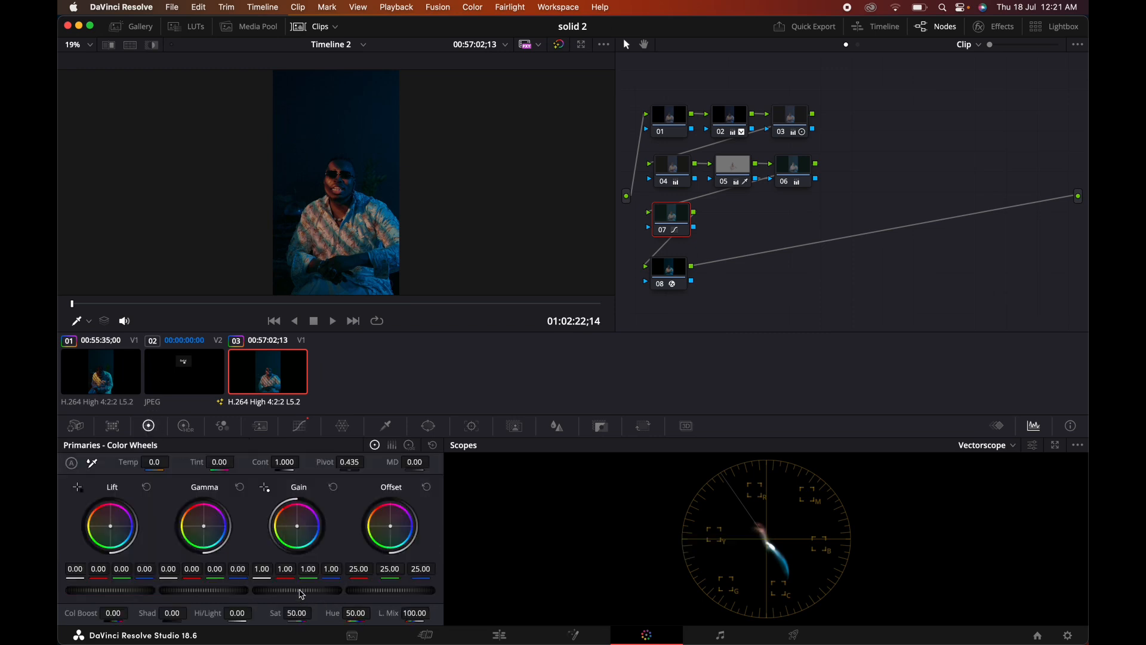
left_click_drag(302, 594, 270, 589)
left_click(334, 487)
left_click(797, 167)
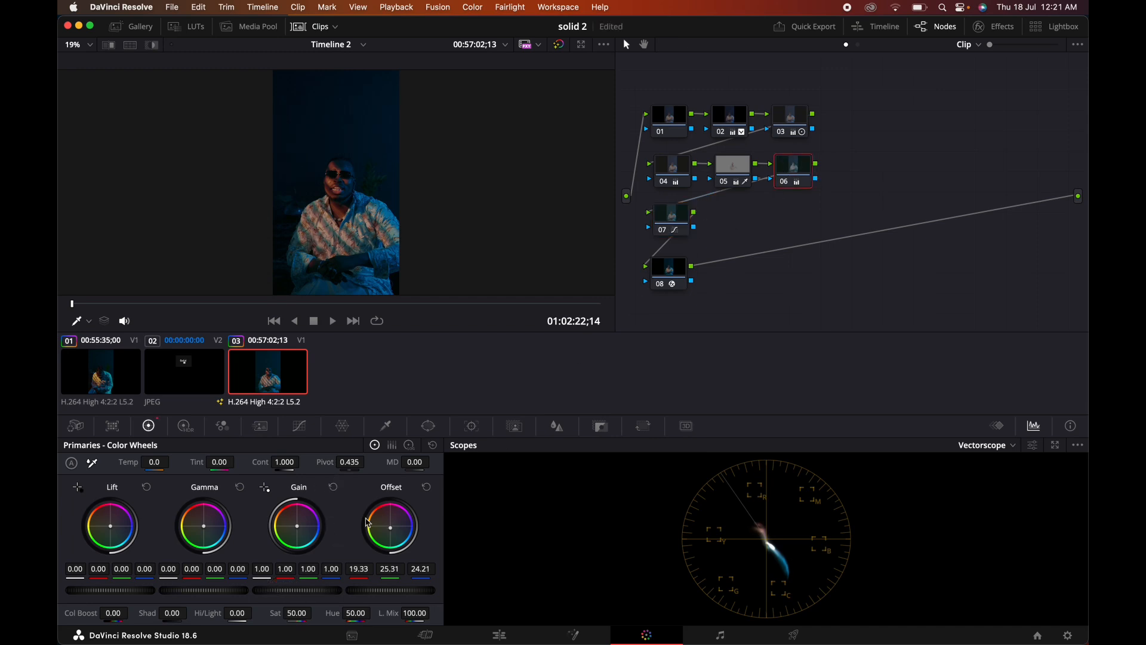
left_click_drag(299, 591, 261, 587)
Slightly desaturate the blues on node 07's Hue Vs Sat curve, at input hue 124.18 with saturation 0.98.
left_click(684, 214)
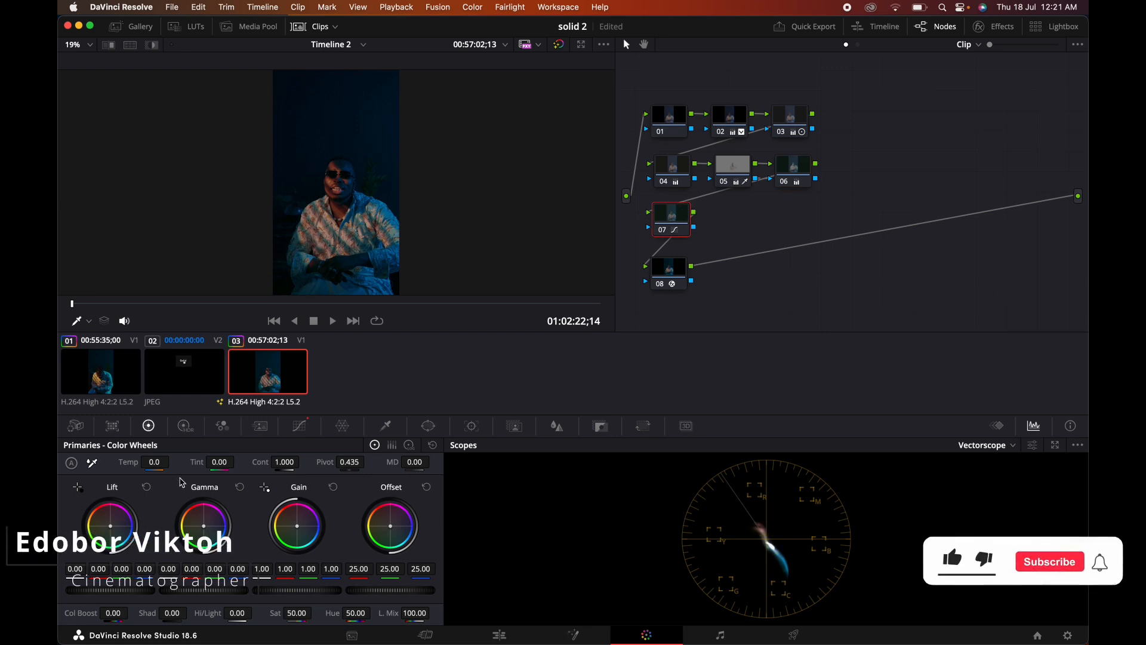
left_click(299, 426)
left_click(295, 445)
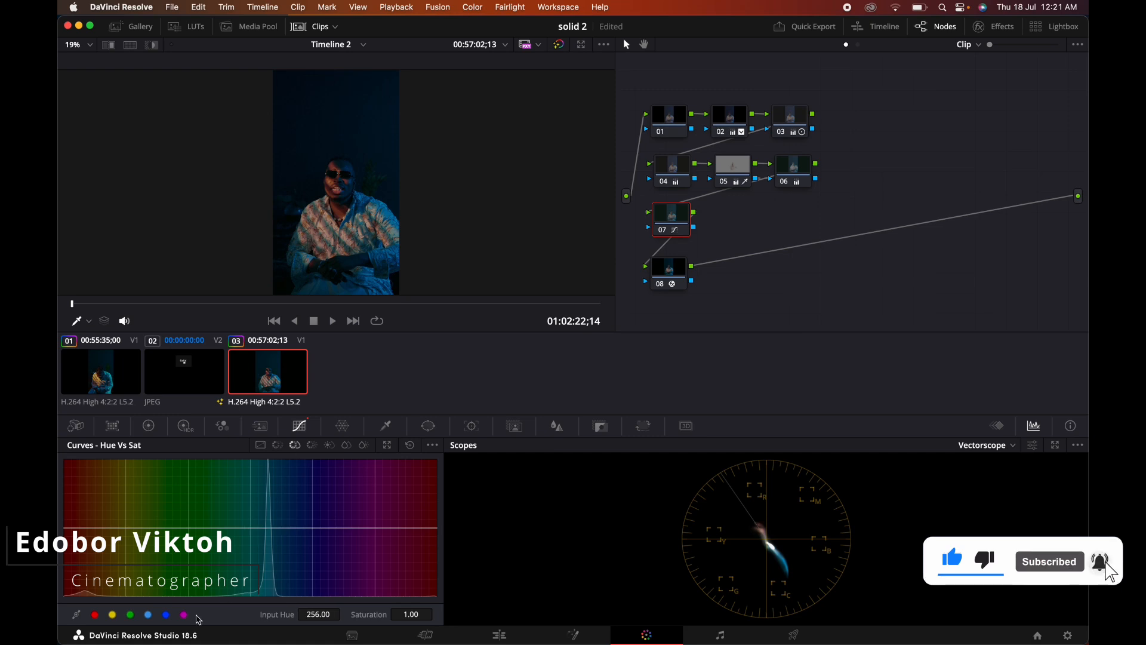
left_click(148, 615)
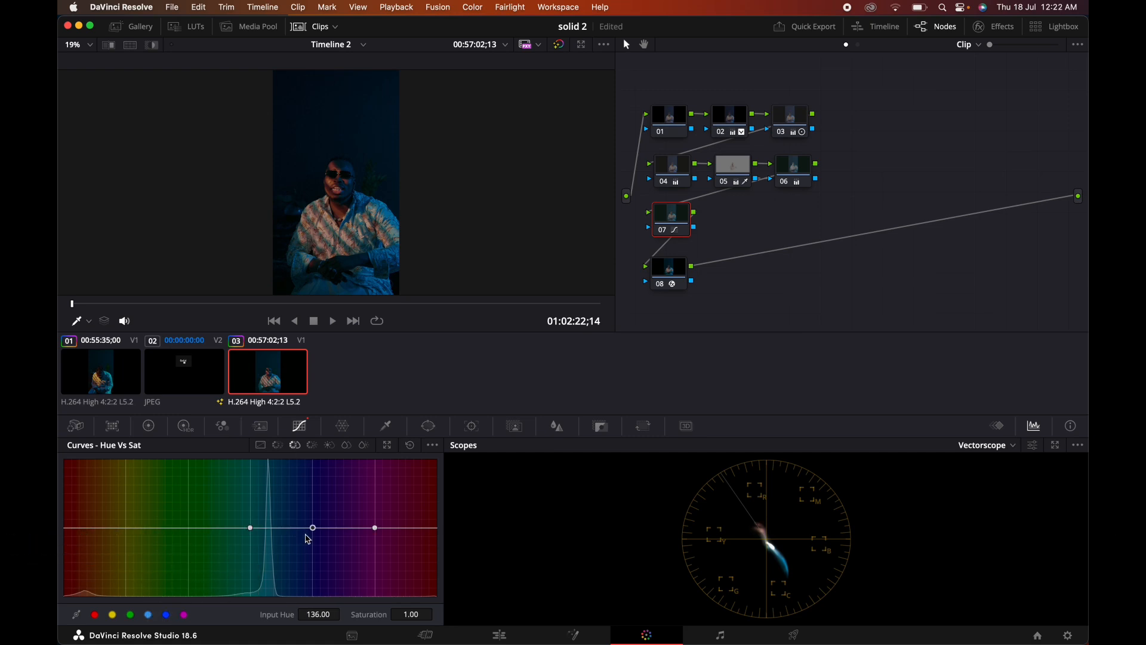
left_click_drag(310, 529, 301, 532)
Review the grade at other moments of clip 03 at different zoom levels, then compare it with clip 01.
left_click_drag(126, 304, 222, 304)
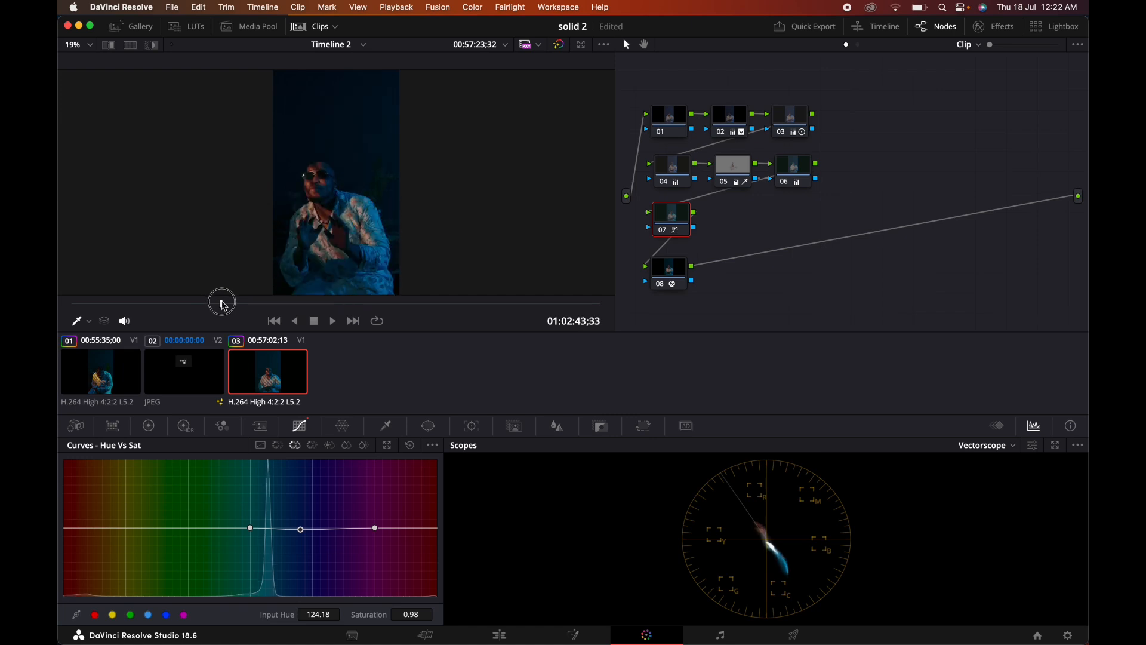
left_click_drag(223, 305, 222, 305)
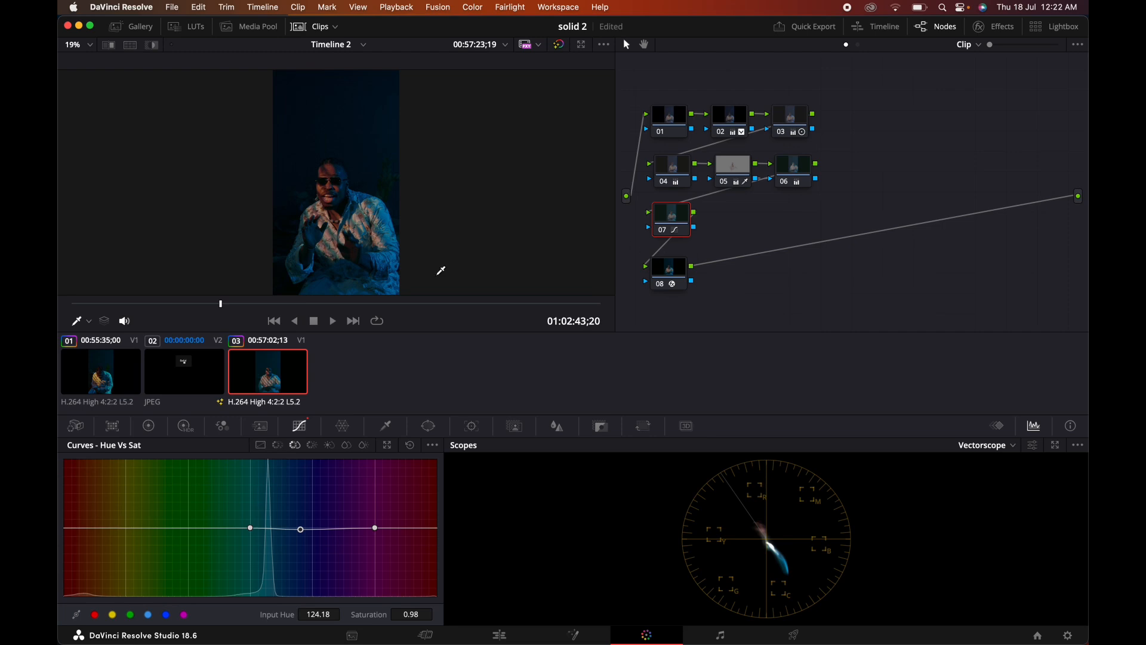
left_click_drag(219, 304, 210, 304)
scroll(360, 174, "up", 1)
scroll(360, 174, "up", 3)
scroll(360, 174, "down", 2)
left_click(116, 366)
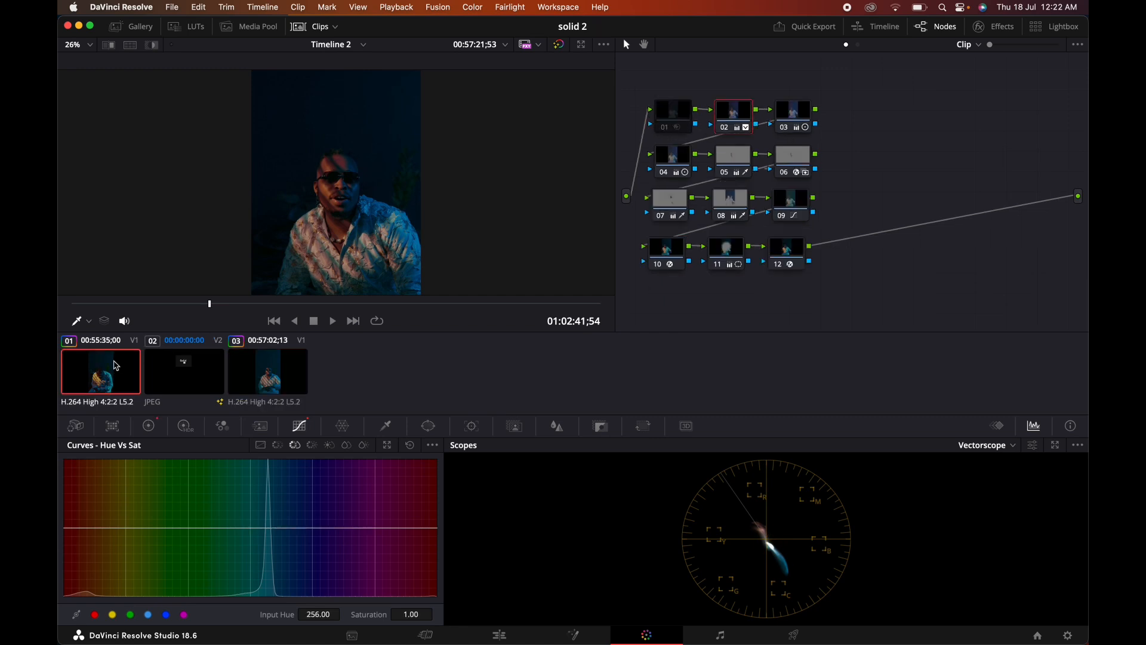
scroll(435, 199, "down", 2)
scroll(425, 197, "up", 1)
Return to clip 03 and fine-tune the offset color balance of node 05, the qualified skin-tone node.
left_click(273, 370)
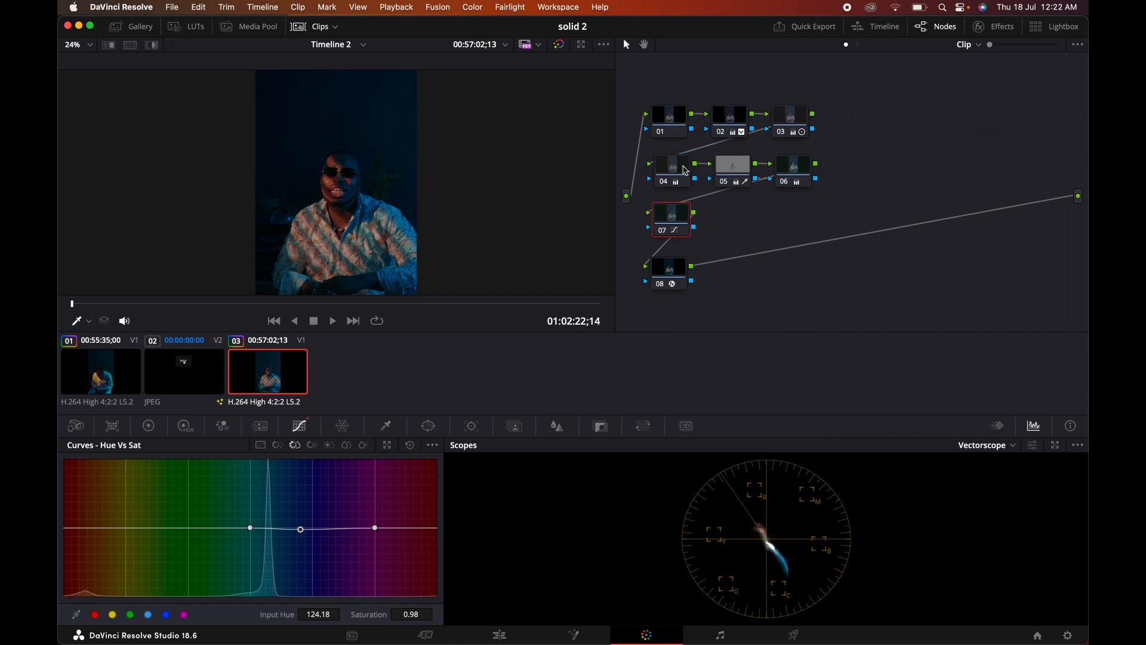
left_click(735, 173)
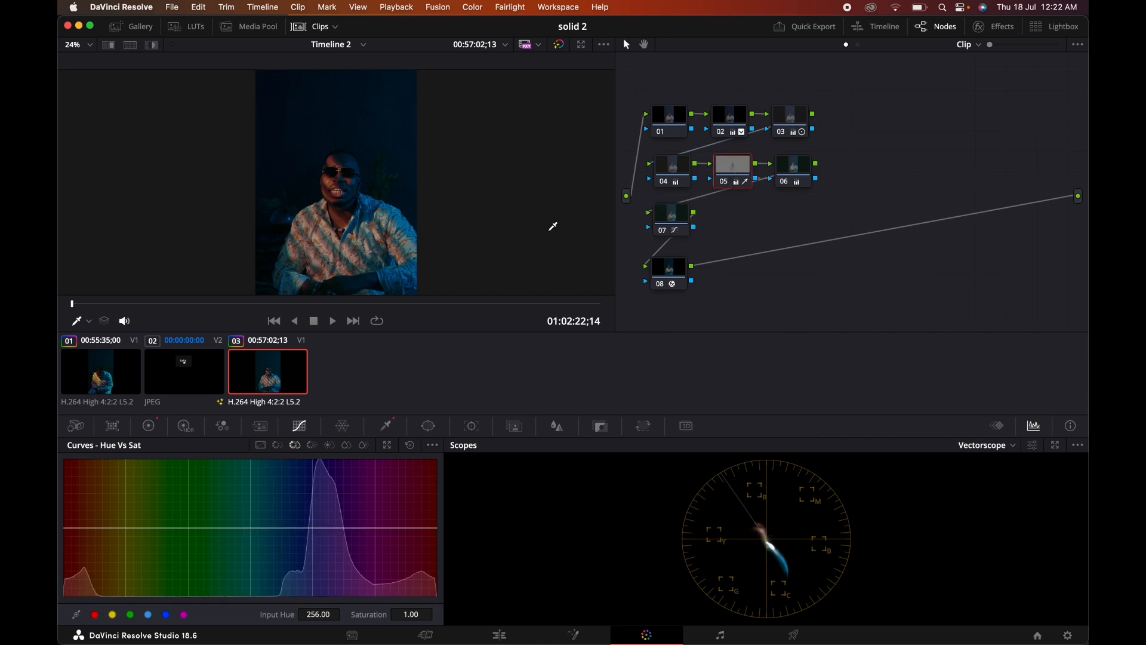
left_click(149, 426)
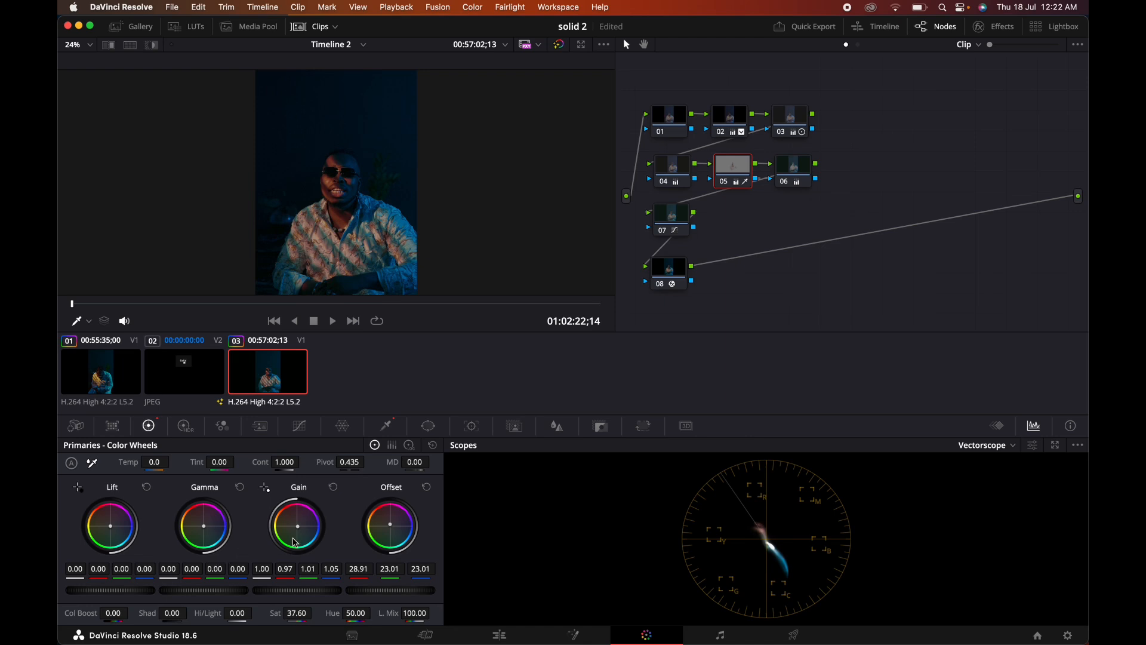
left_click_drag(389, 525, 389, 524)
Add serial node 09 after node 08 with a circular window around the man's face and torso, pan 50.71, tilt 47.88, softness 28.95.
left_click(672, 277)
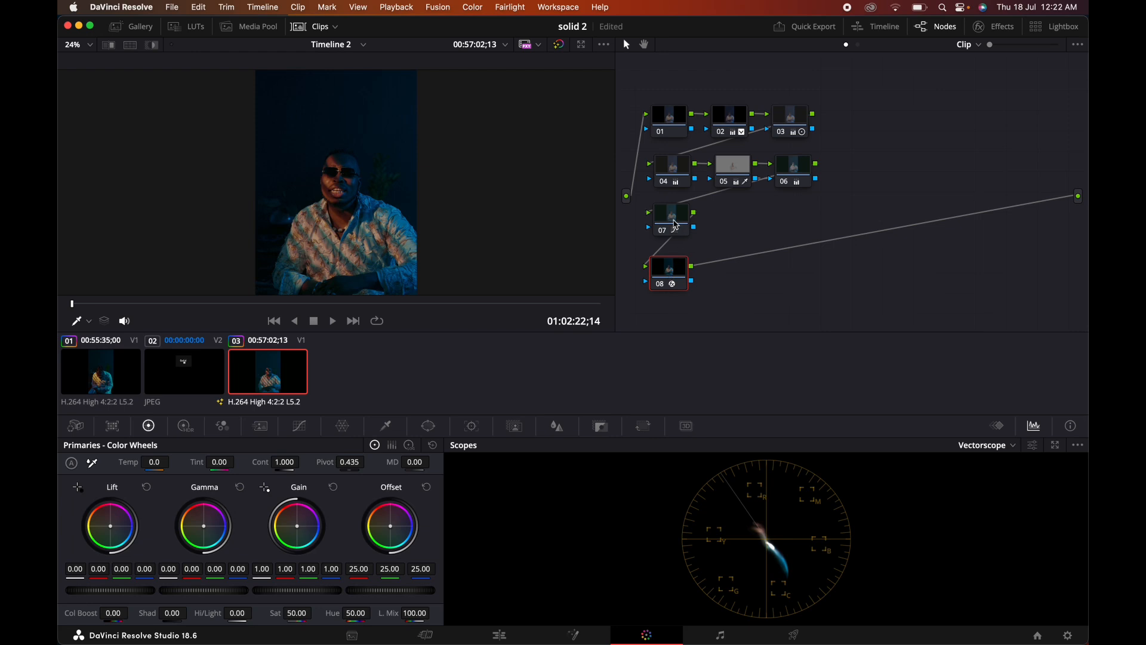
key("alt+s")
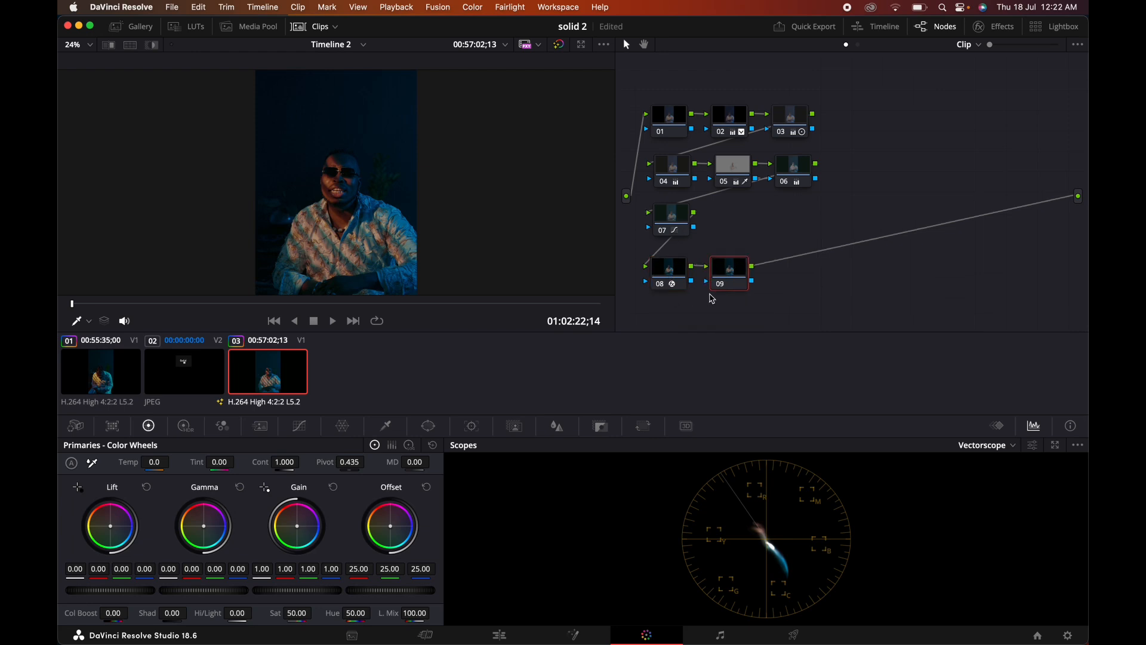
scroll(373, 224, "down", 1)
scroll(372, 224, "down", 1)
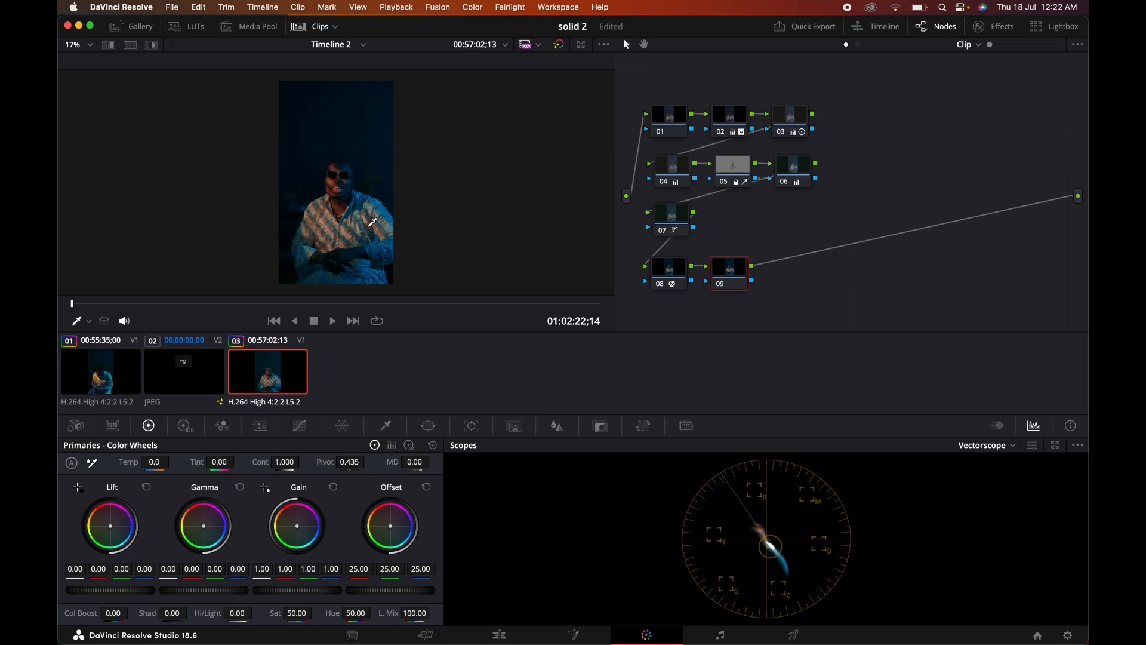
left_click(428, 426)
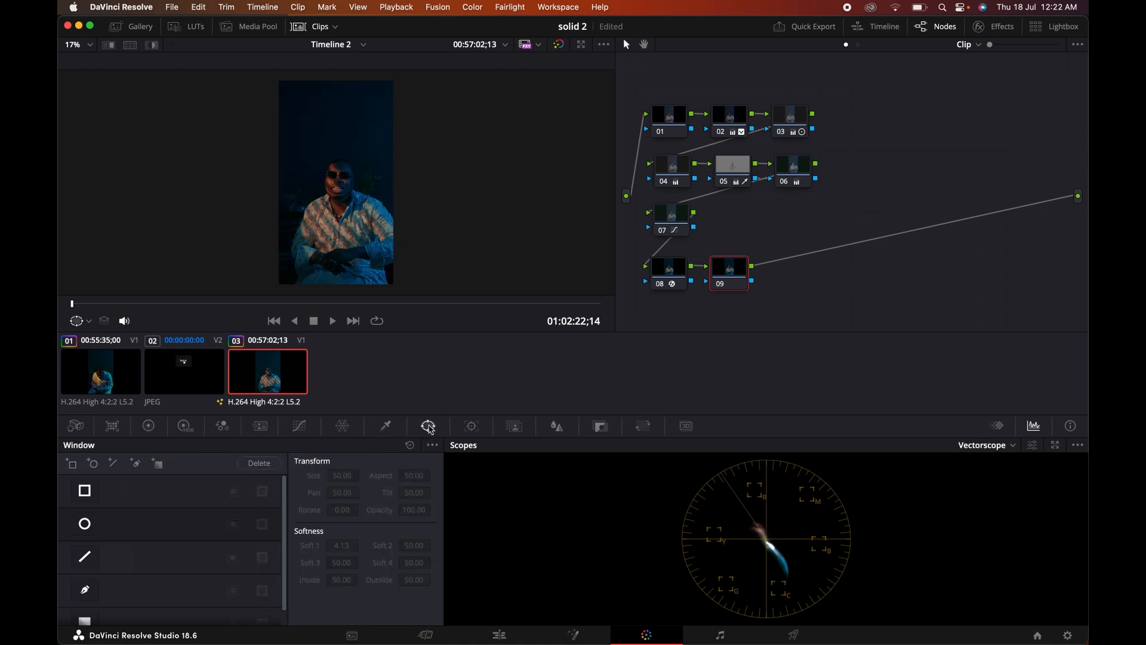
left_click(85, 523)
mouse_move(353, 200)
left_mouse_down()
mouse_move(381, 245)
mouse_move(344, 217)
left_mouse_up()
left_click_drag(340, 258, 338, 273)
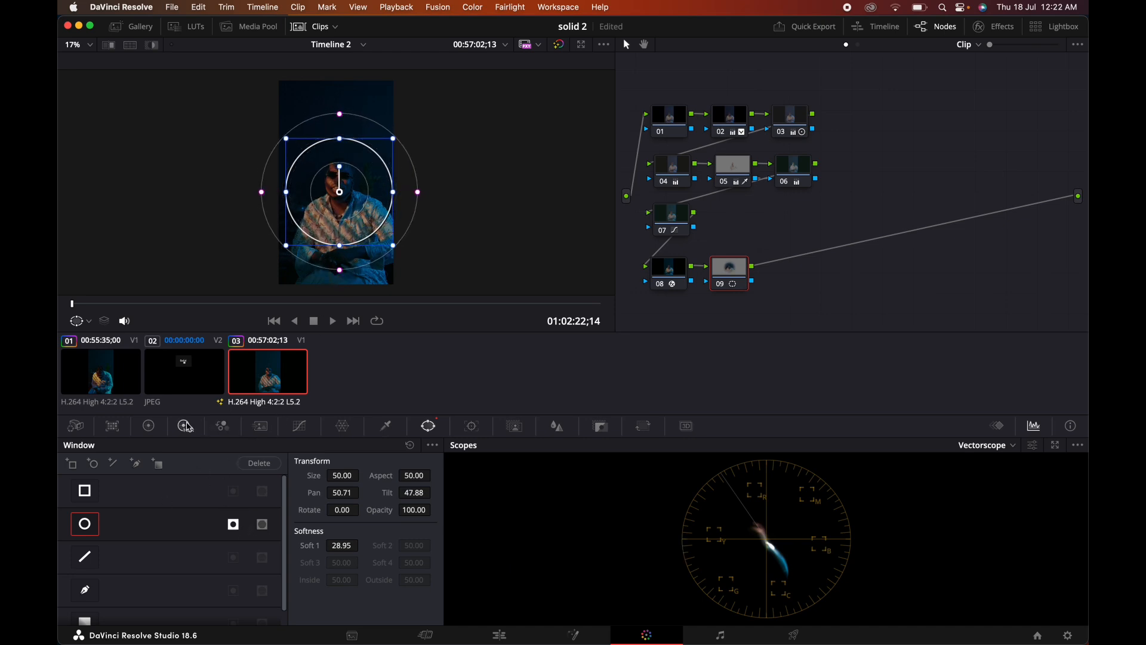
Darken the area outside node 09's circular window by lowering the master gain to 0.91, and hide the window overlay.
left_click(157, 426)
left_click_drag(301, 591, 222, 595)
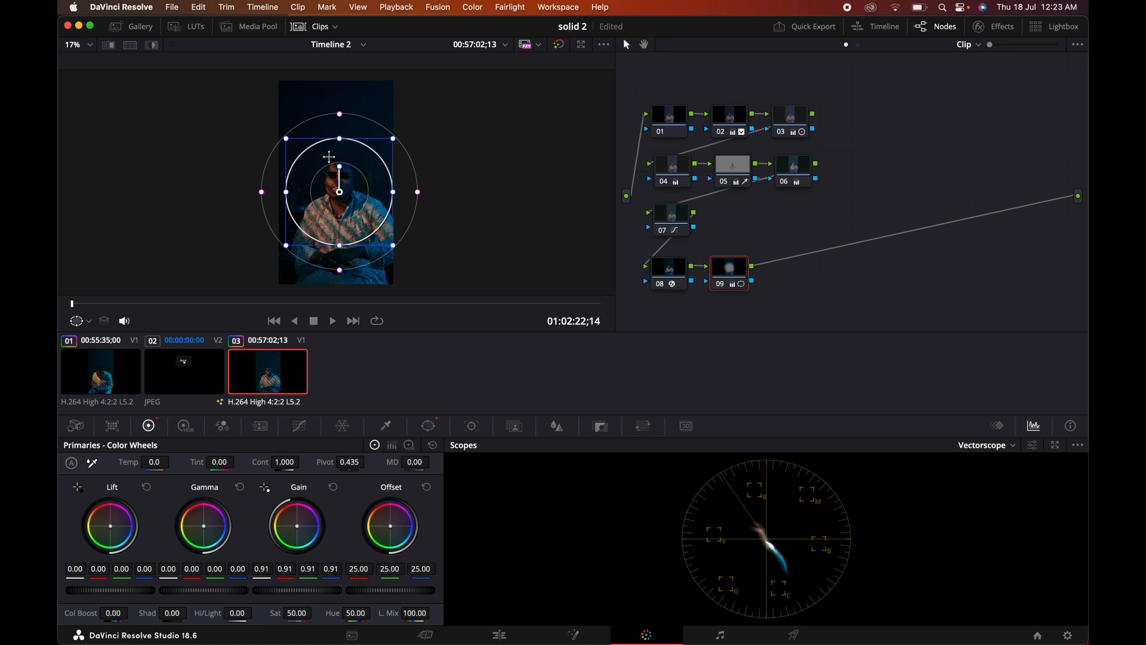
left_click(76, 326)
left_click(97, 351)
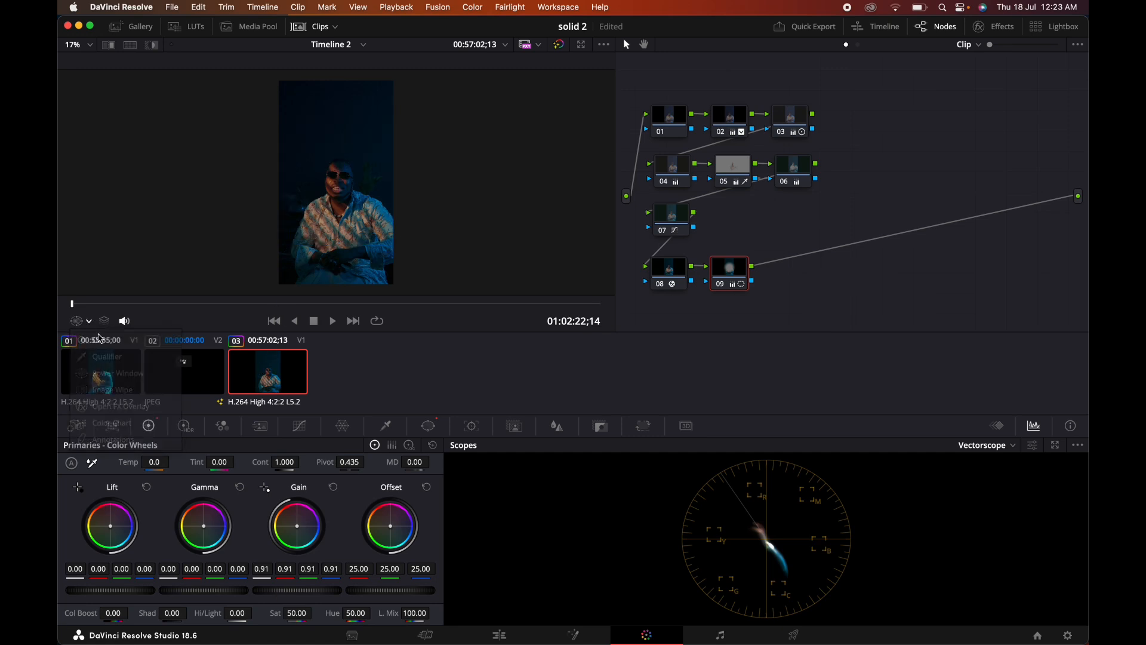
Add serial node 10 after node 09 and apply the Resolve FX Glow effect to it.
key("alt+s")
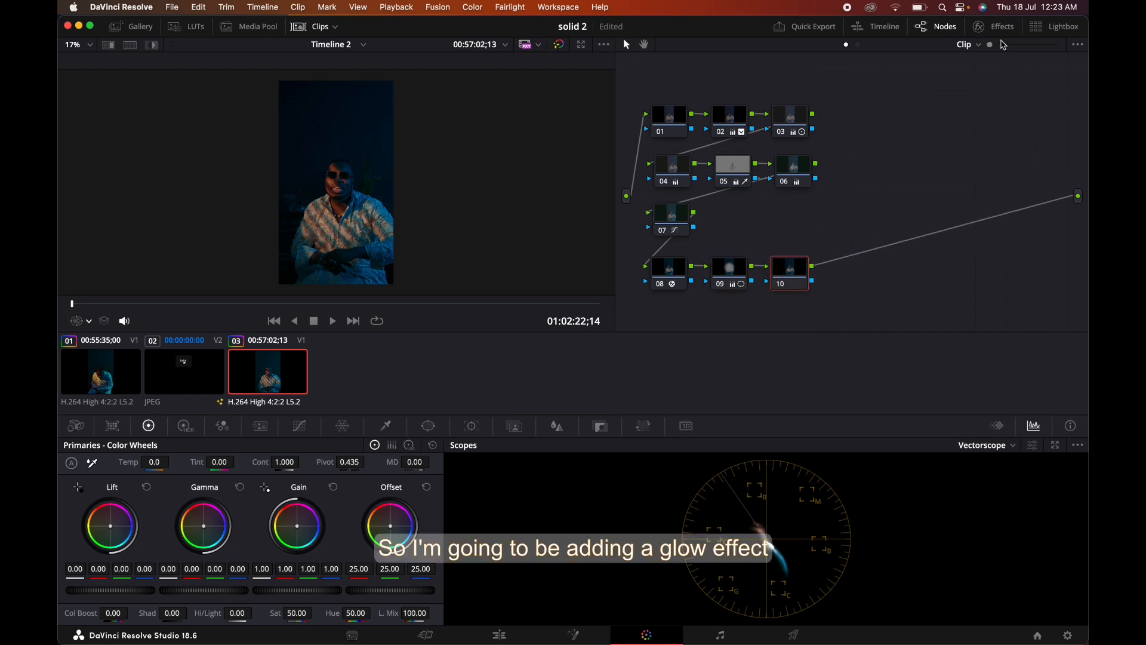
left_click(994, 26)
scroll(952, 267, "down", 3)
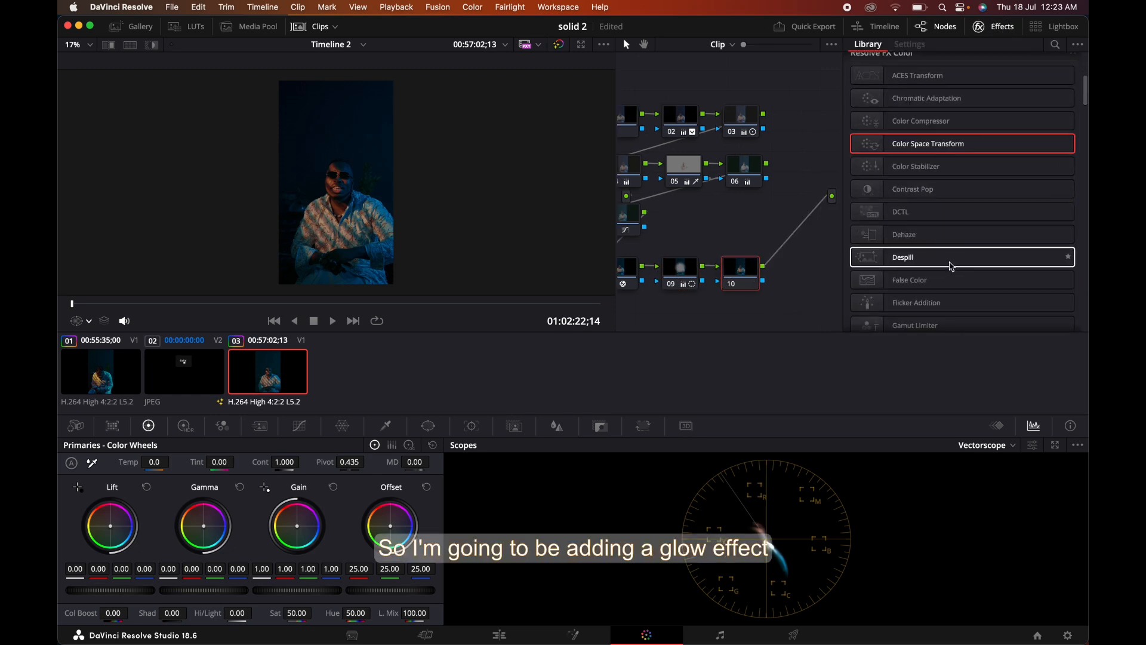
scroll(951, 266, "up", 3)
scroll(952, 267, "down", 15)
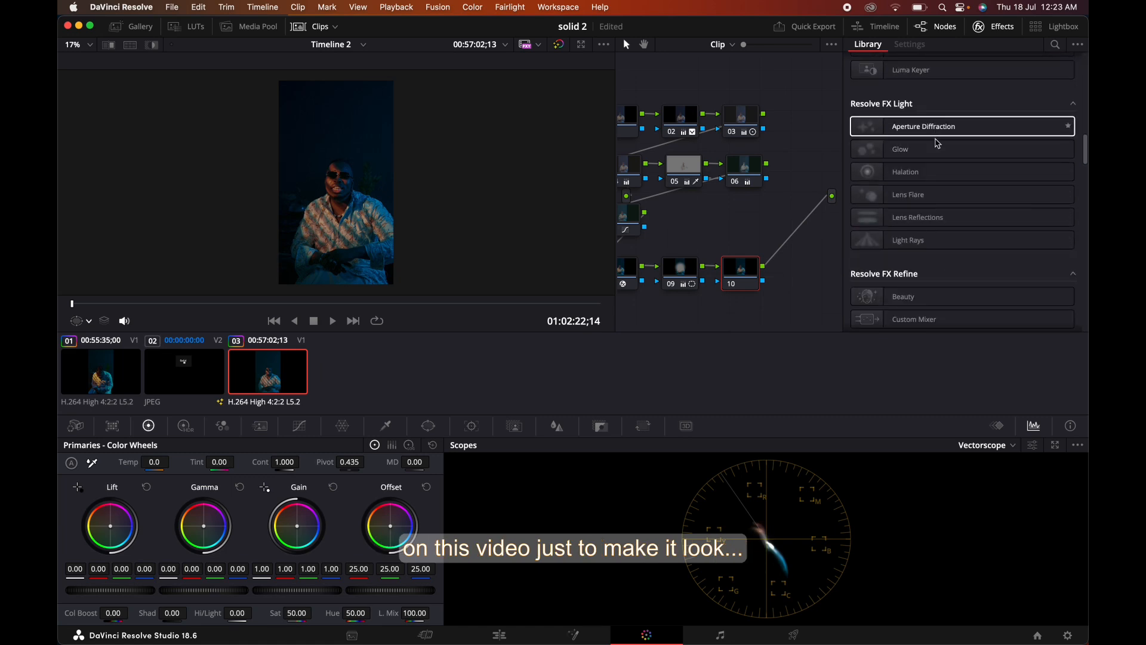
left_click_drag(926, 149, 739, 280)
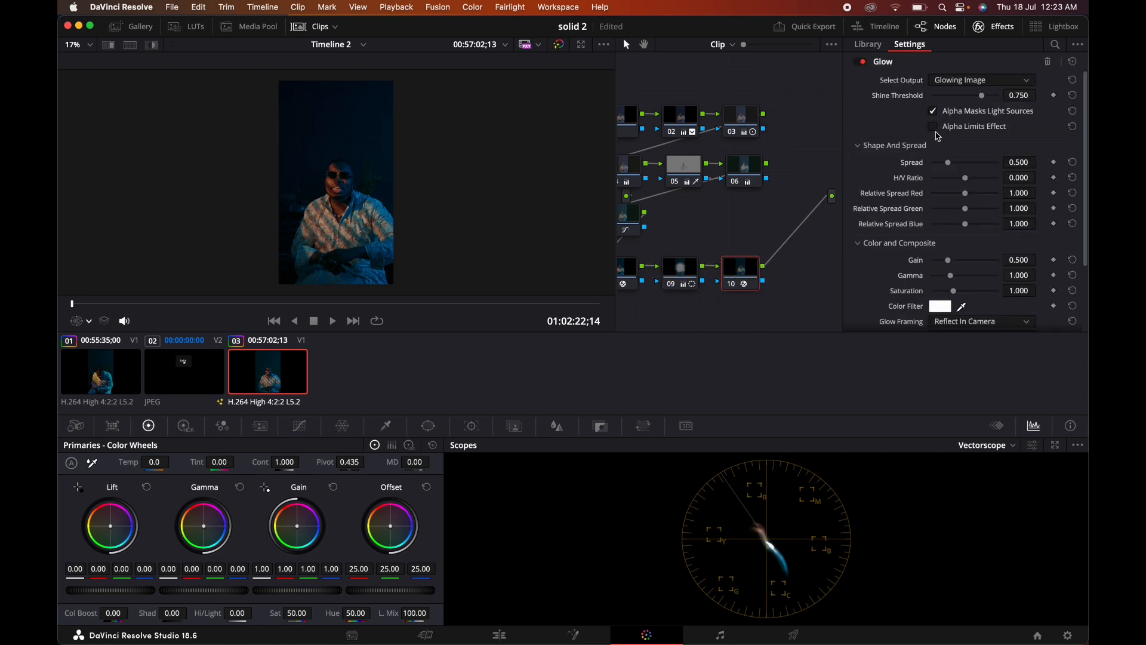
Lower the Glow's Shine Threshold to 0.349, checking it with the Glow Alone output before restoring Glowing Image.
left_click_drag(985, 99, 958, 100)
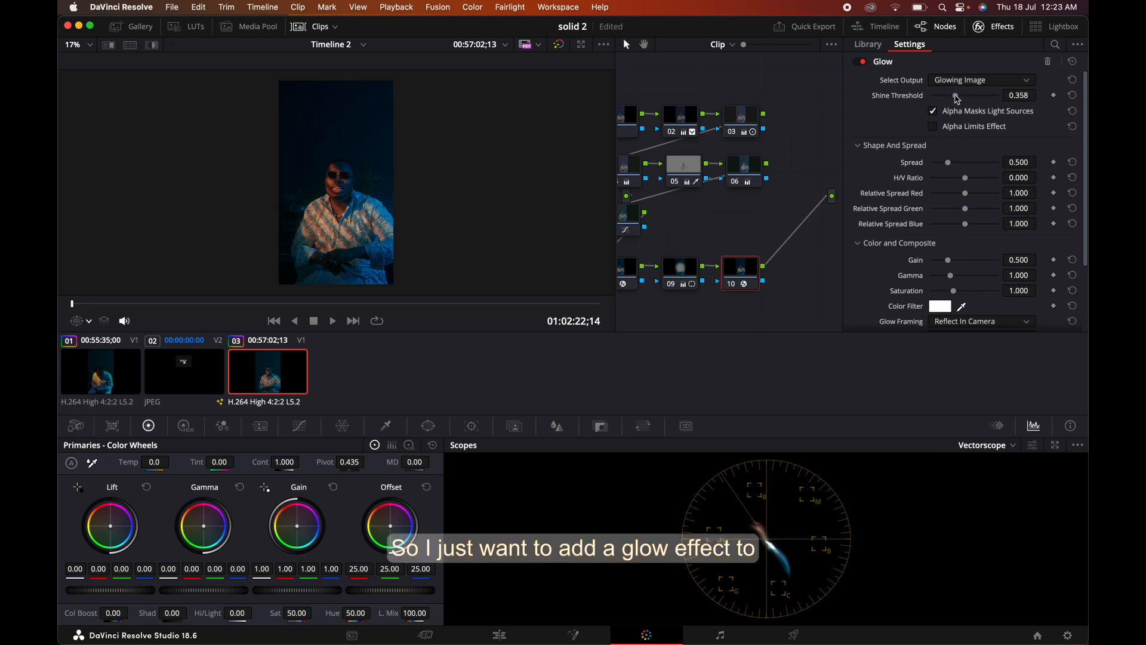
left_click(985, 81)
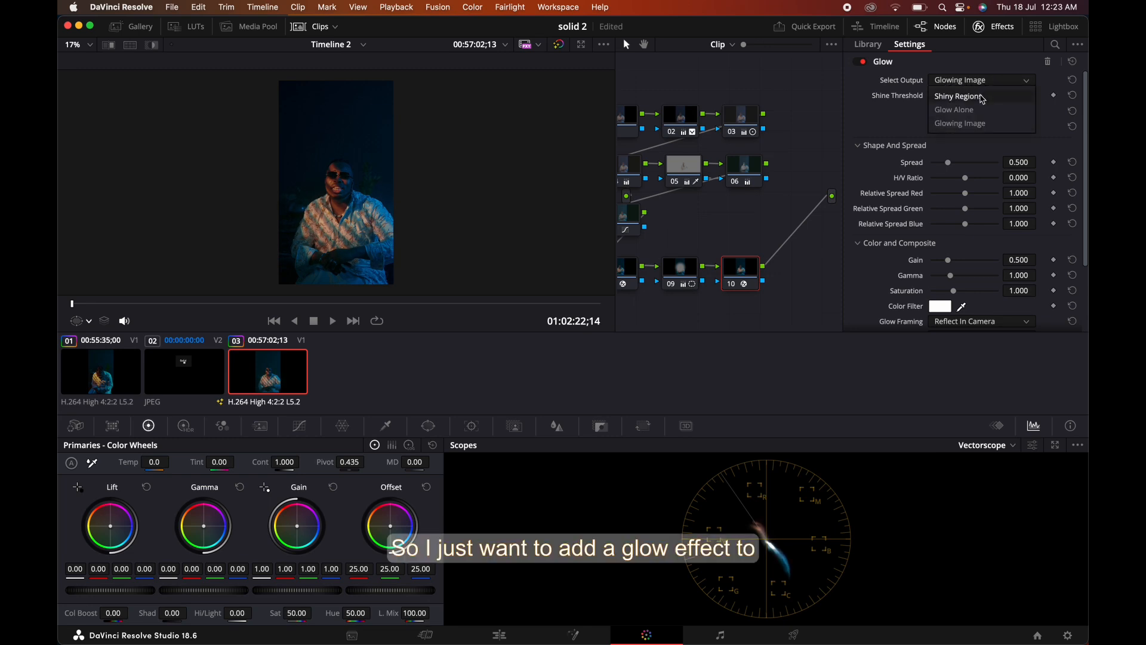
left_click(957, 109)
left_click_drag(955, 105, 957, 101)
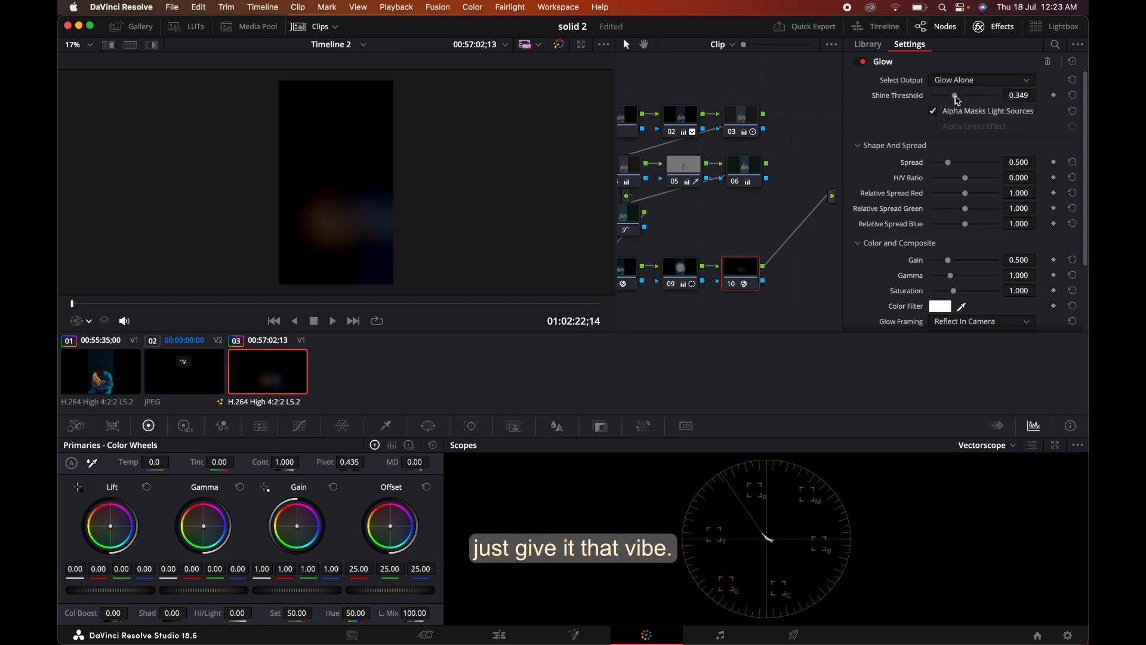
left_click(971, 85)
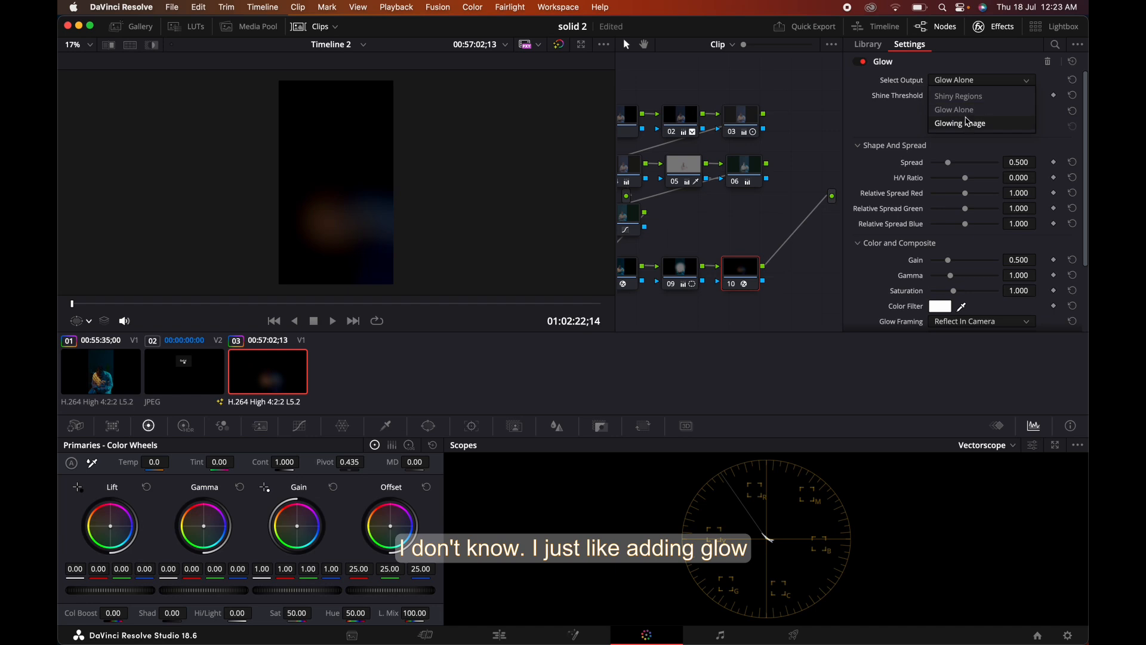
left_click(968, 122)
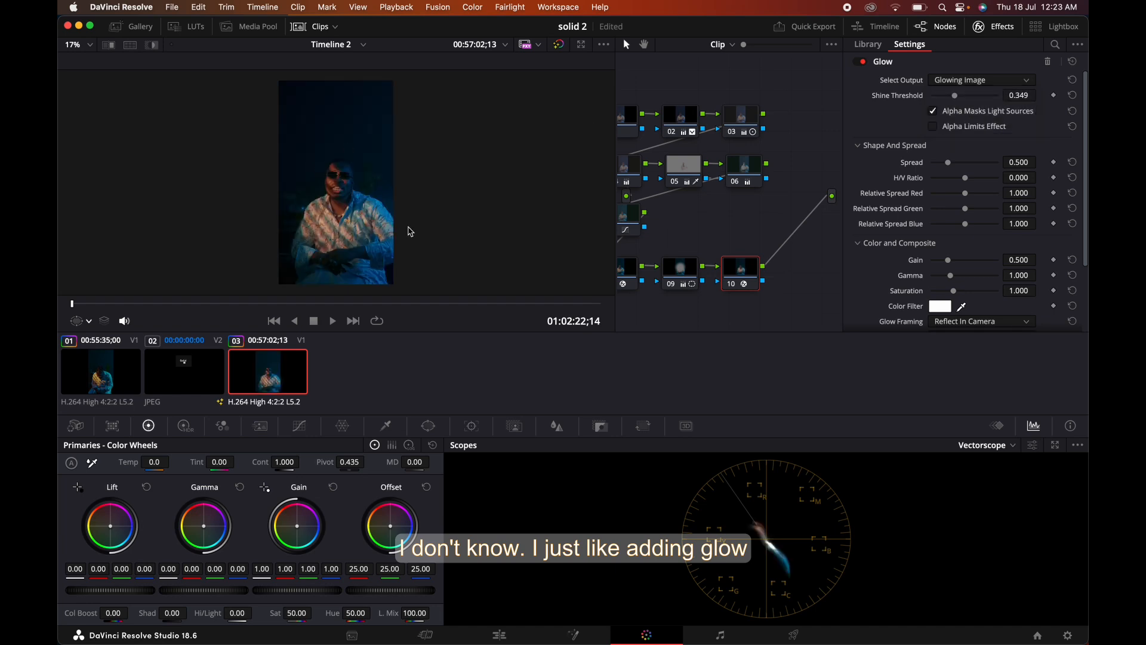
Review the glow across clip 03, close the effects library, and compare clips 01 and 03 in full screen.
left_click_drag(144, 303, 302, 301)
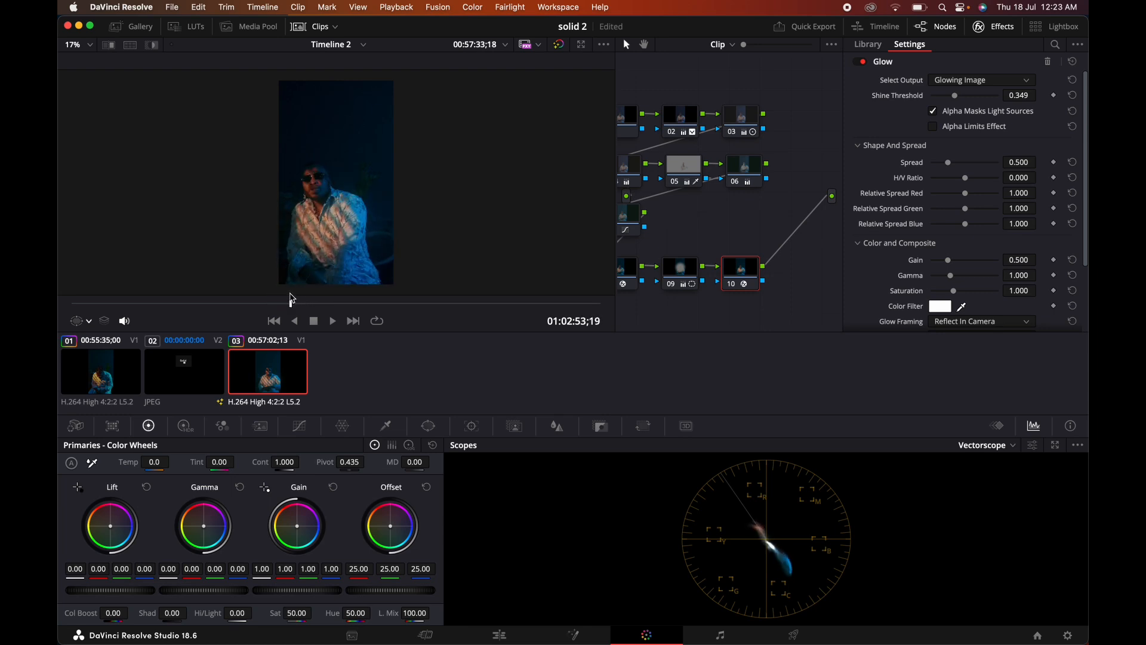
left_click(996, 26)
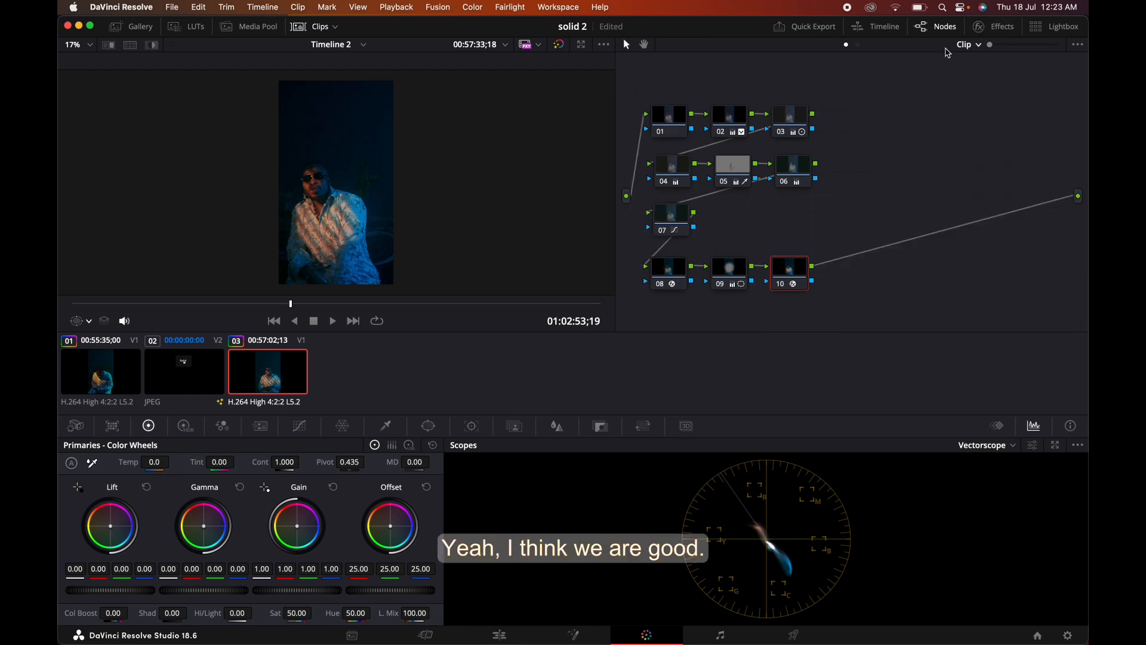
left_click(122, 383)
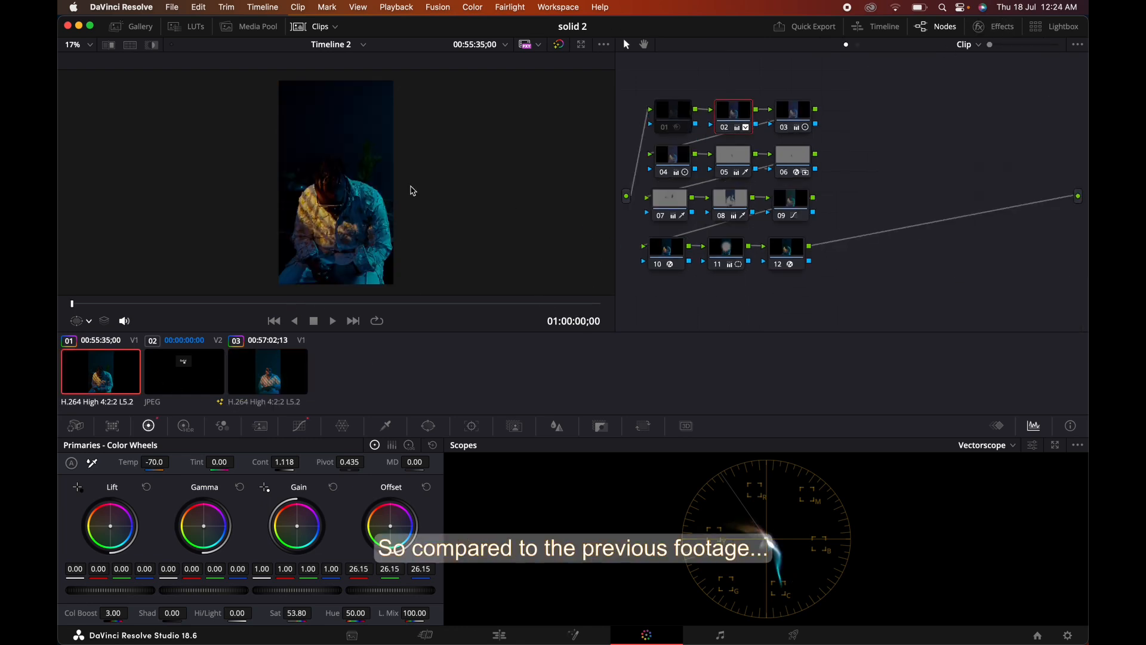
left_click_drag(171, 303, 212, 302)
key("super+f")
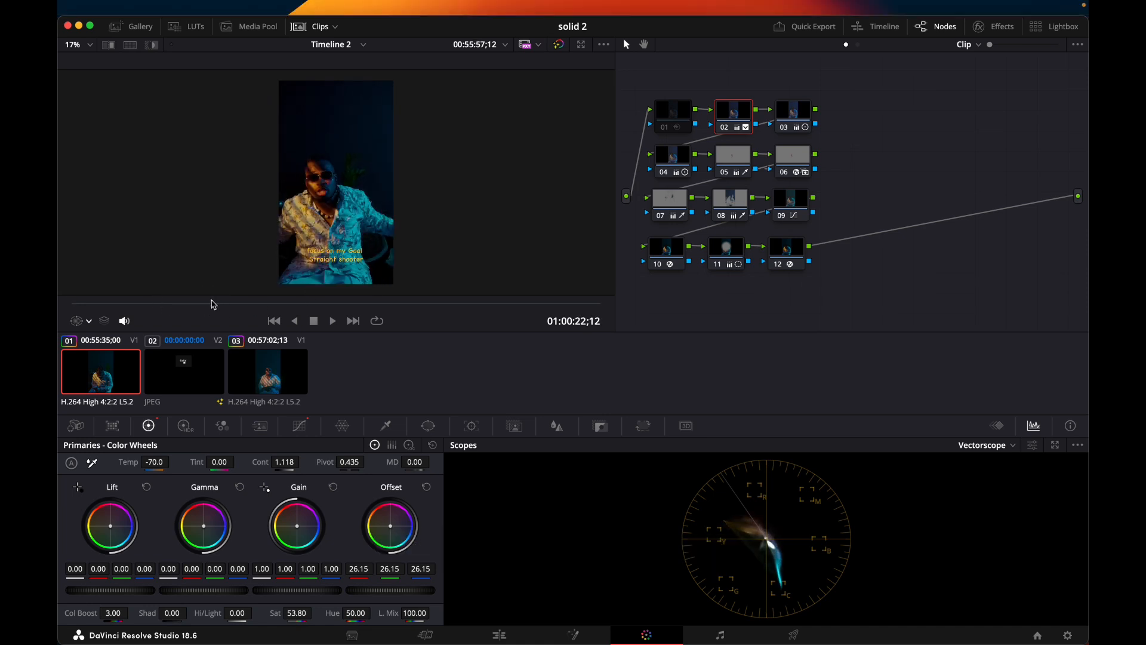
key("super+f")
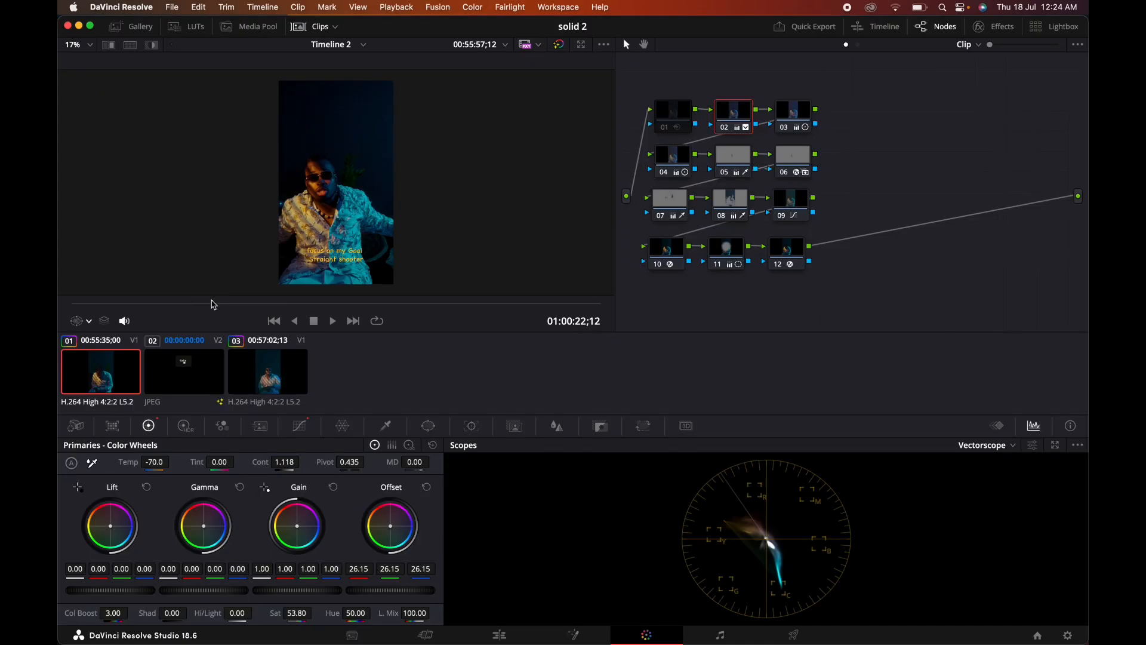
left_click(281, 389)
key("super+f")
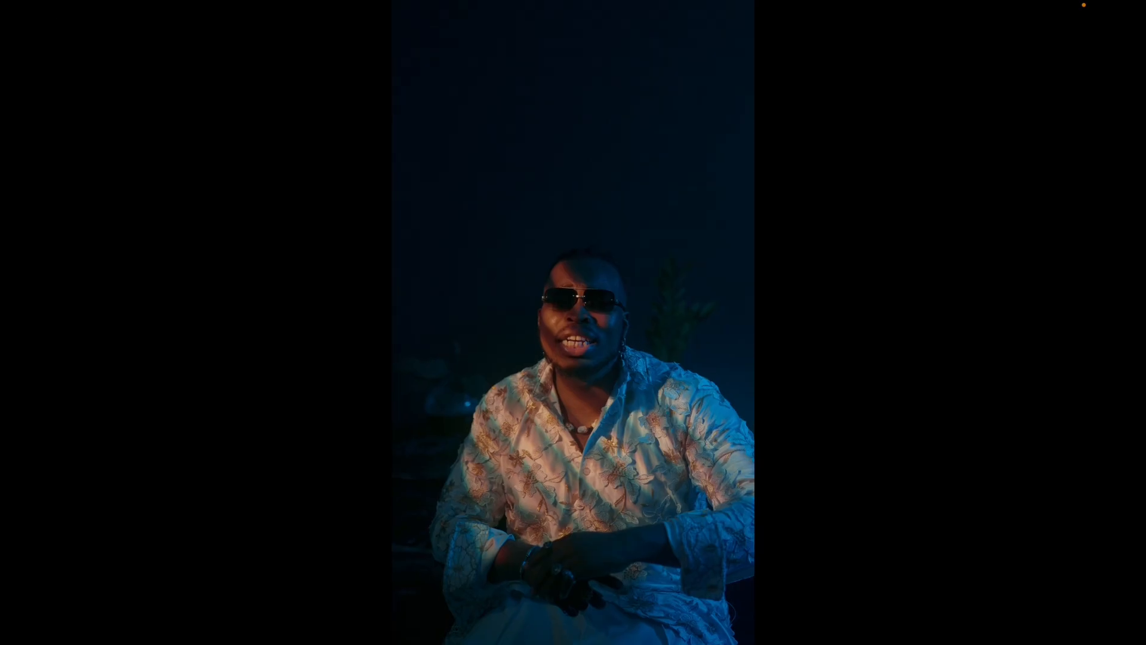
key("super+f")
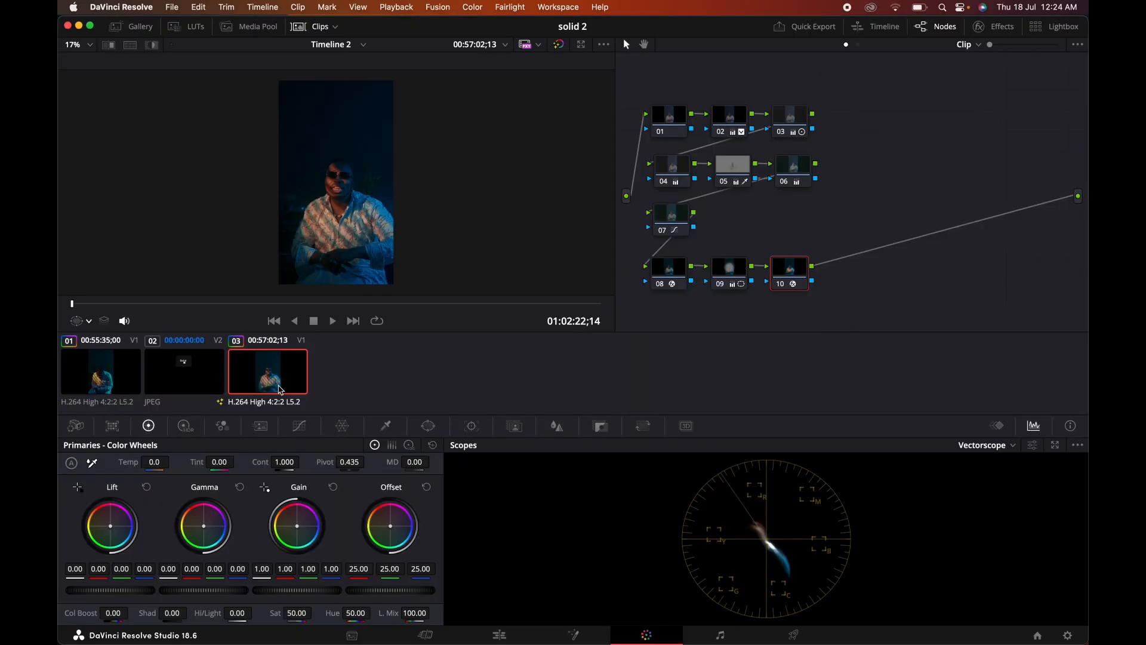
Apply temporal noise reduction to node 01 with 3 frames, Better motion estimation, Medium range, and luma and chroma thresholds of 8.6.
left_click(661, 115)
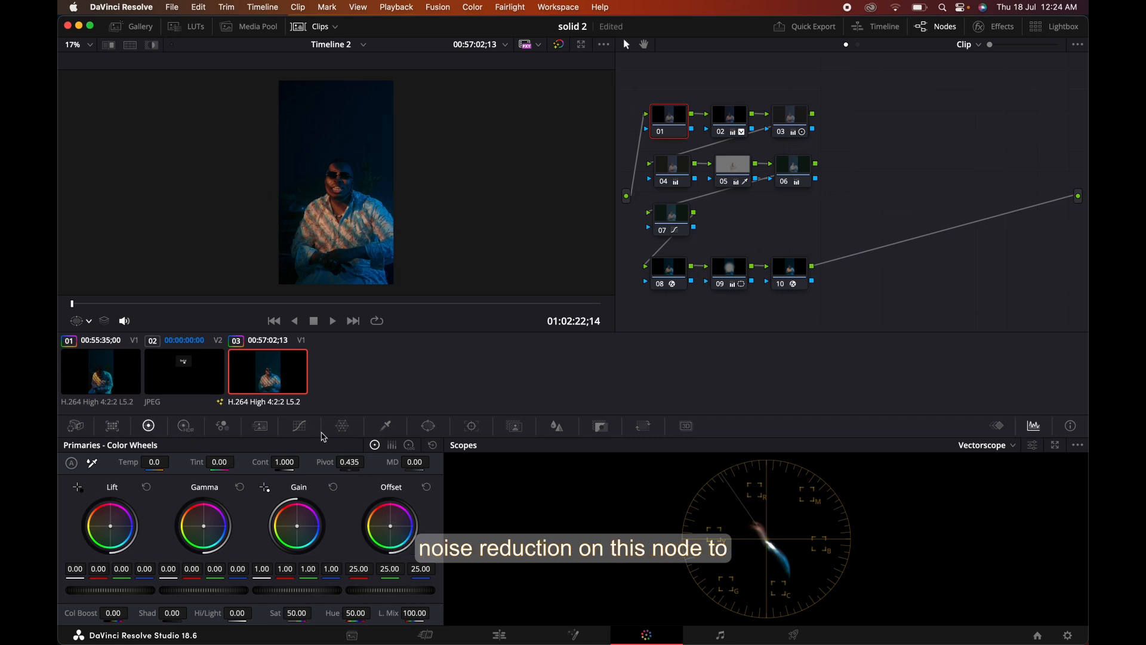
left_click(262, 428)
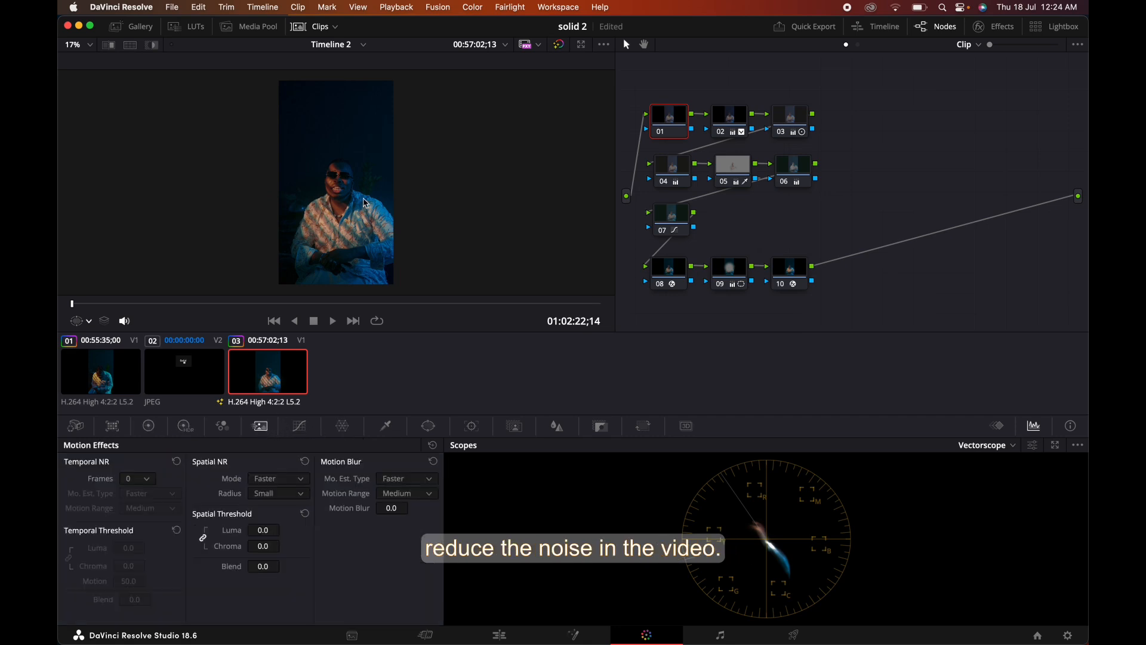
left_click(140, 480)
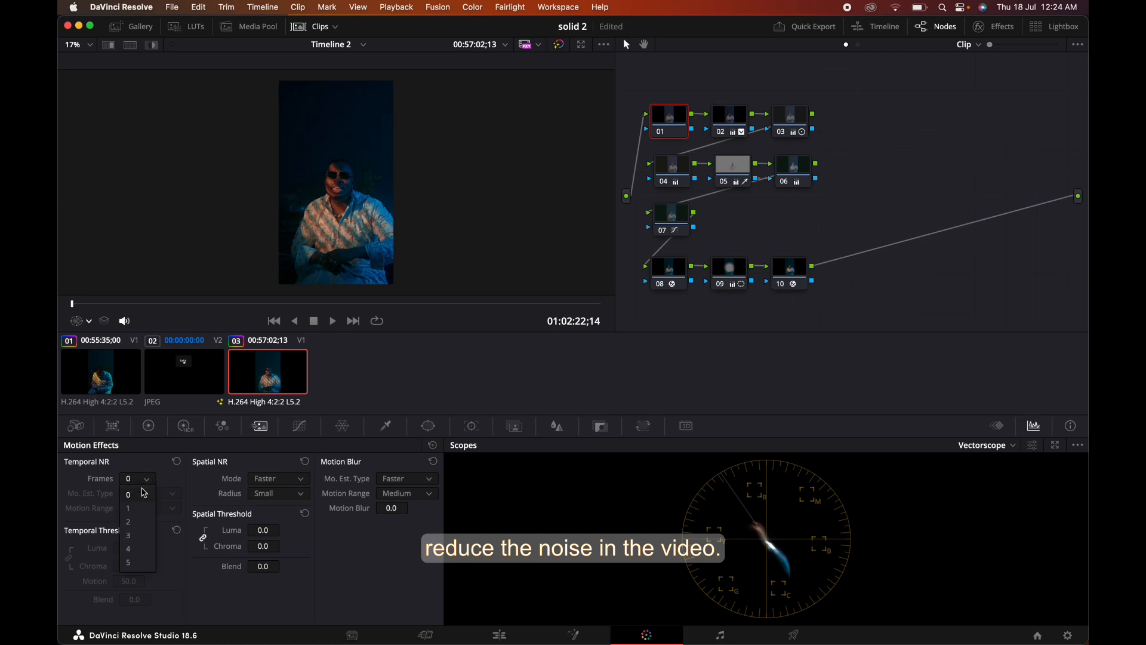
left_click(147, 539)
left_click(156, 500)
left_click(162, 533)
left_click(165, 510)
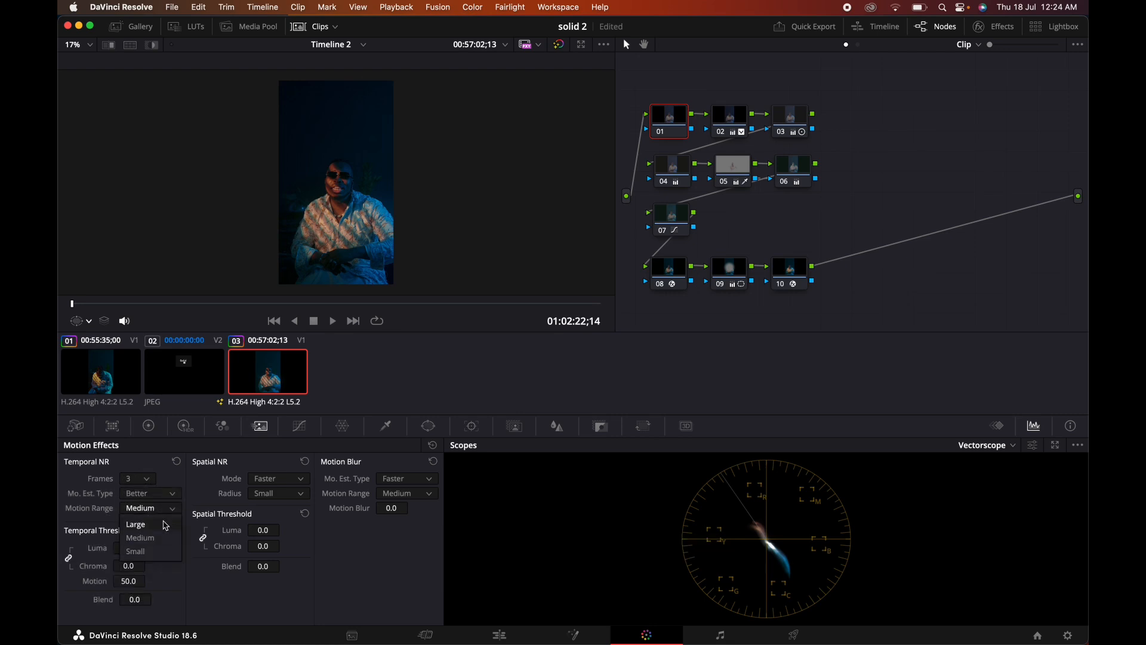
left_click(164, 539)
left_click_drag(131, 548, 152, 549)
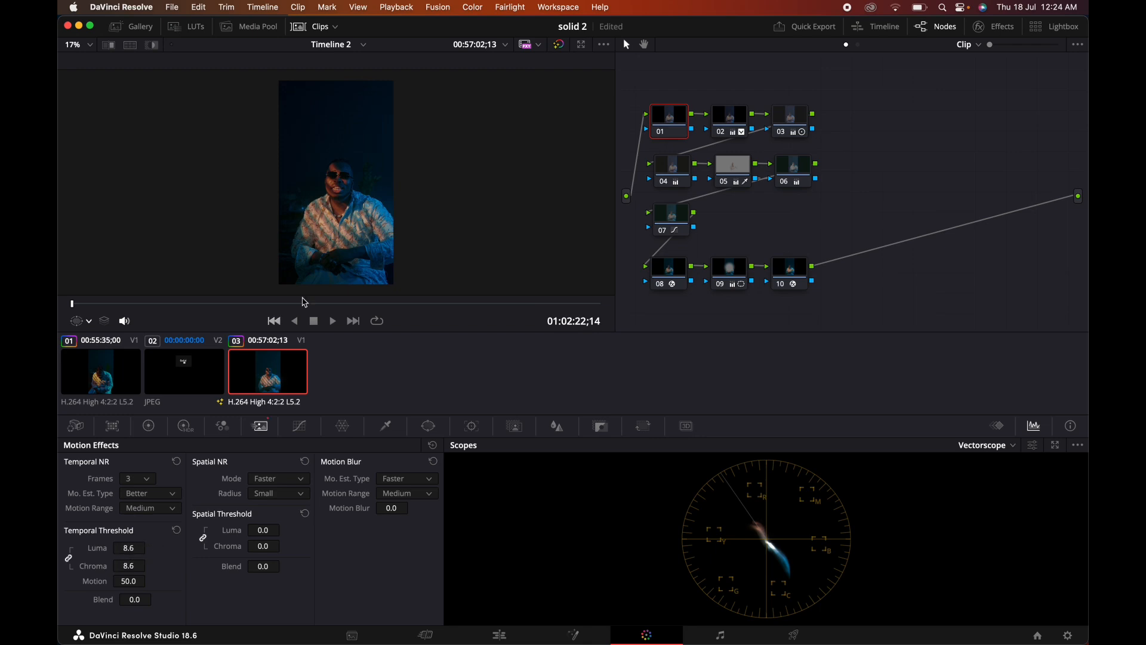
Raise node 01's linked temporal luma and chroma thresholds to 9.6 and inspect the noise up close.
scroll(401, 162, "up", 5)
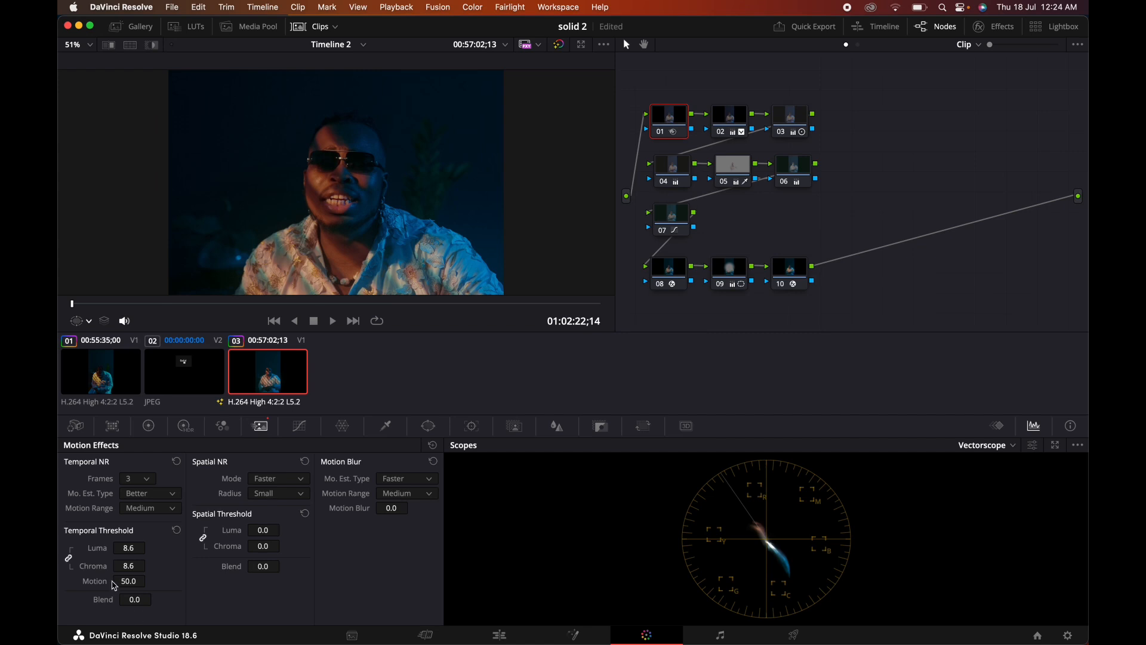
left_click_drag(130, 549, 149, 547)
scroll(364, 174, "down", 5)
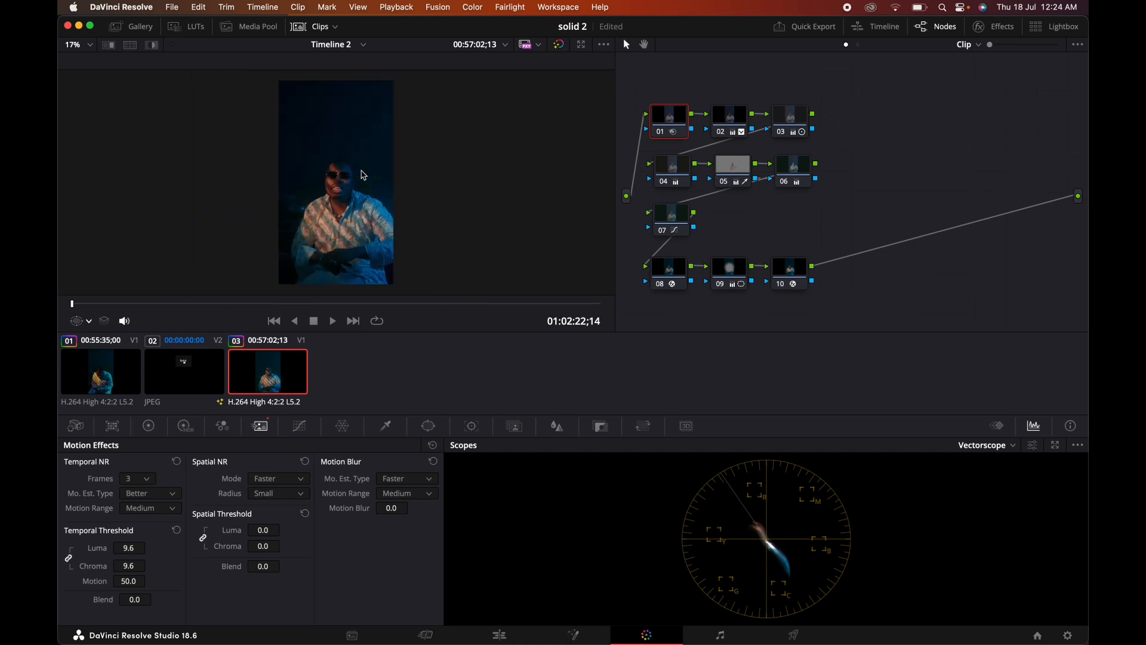
scroll(364, 174, "up", 8)
scroll(364, 175, "down", 6)
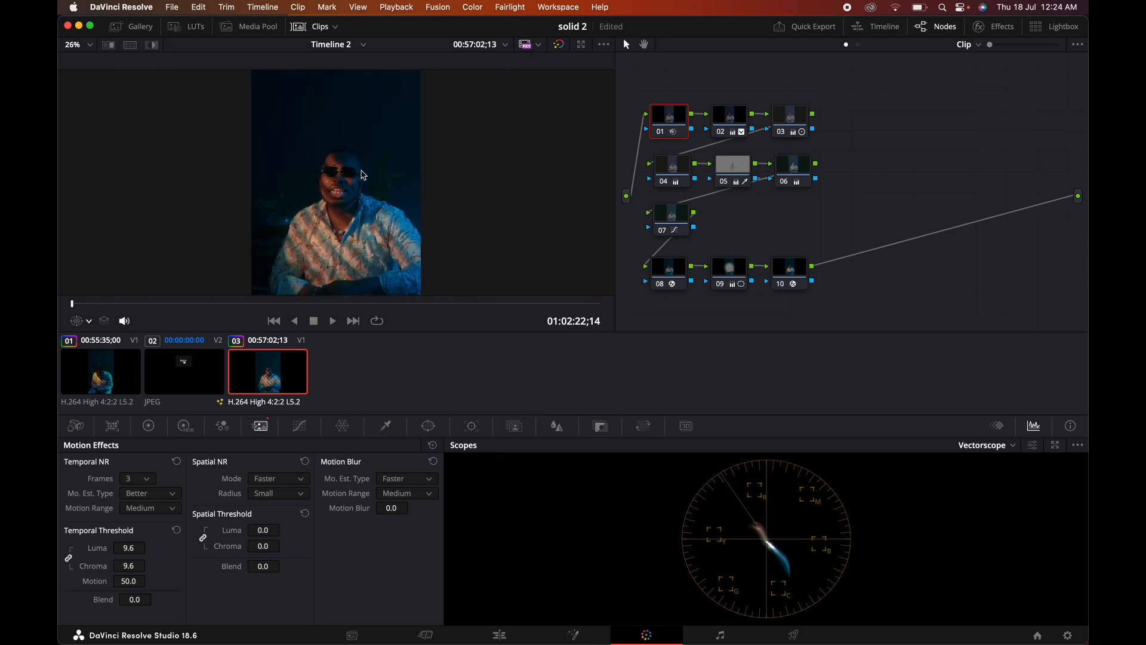
scroll(364, 175, "down", 2)
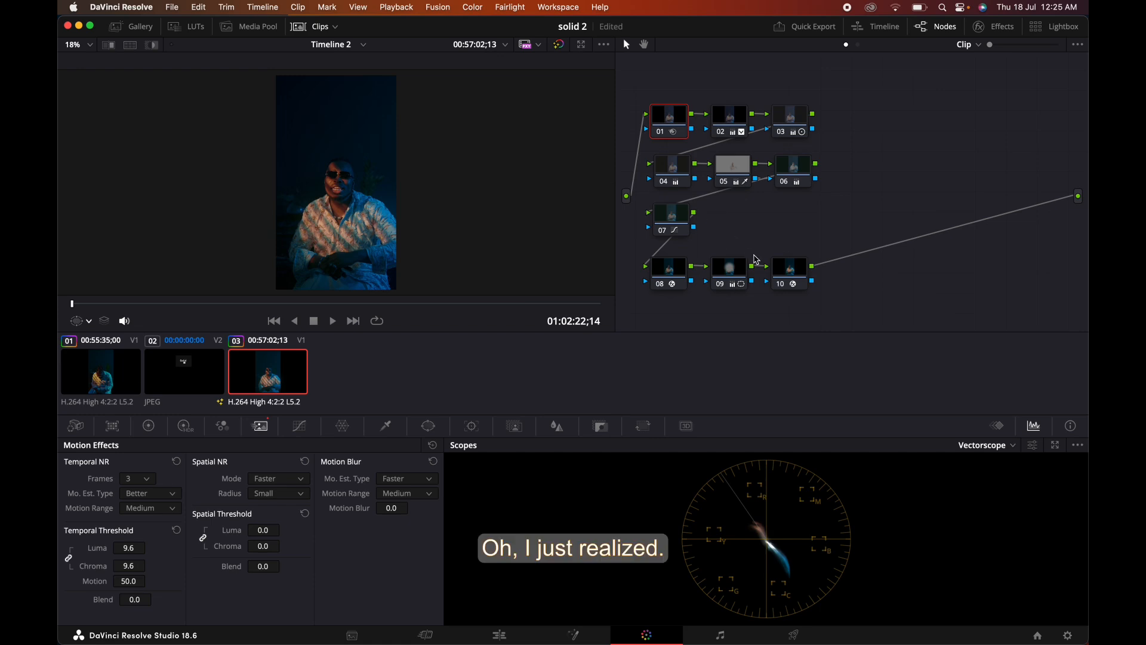
Add a serial node after node 10, moving node 10 up a row and placing the new node 11 below it.
left_click(780, 272)
left_click_drag(781, 272, 784, 221)
key("alt+s")
left_click_drag(847, 223, 785, 276)
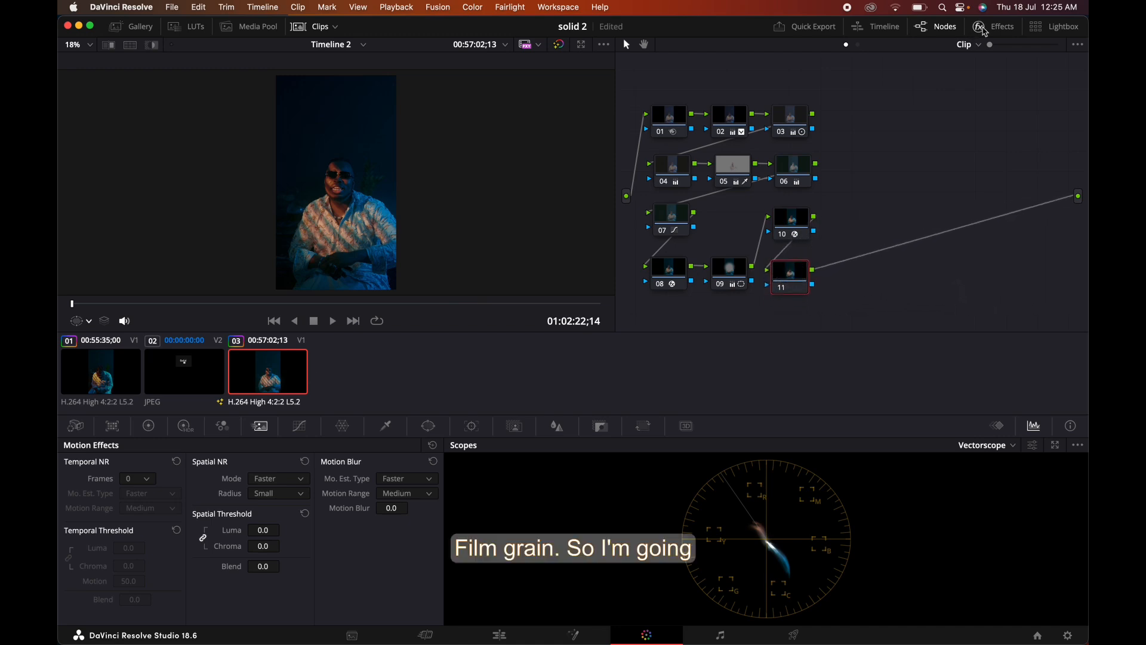
Find the Film Grain effect in the Resolve FX Texture category and apply it to node 11.
left_click(994, 26)
scroll(901, 257, "down", 3)
scroll(901, 257, "down", 5)
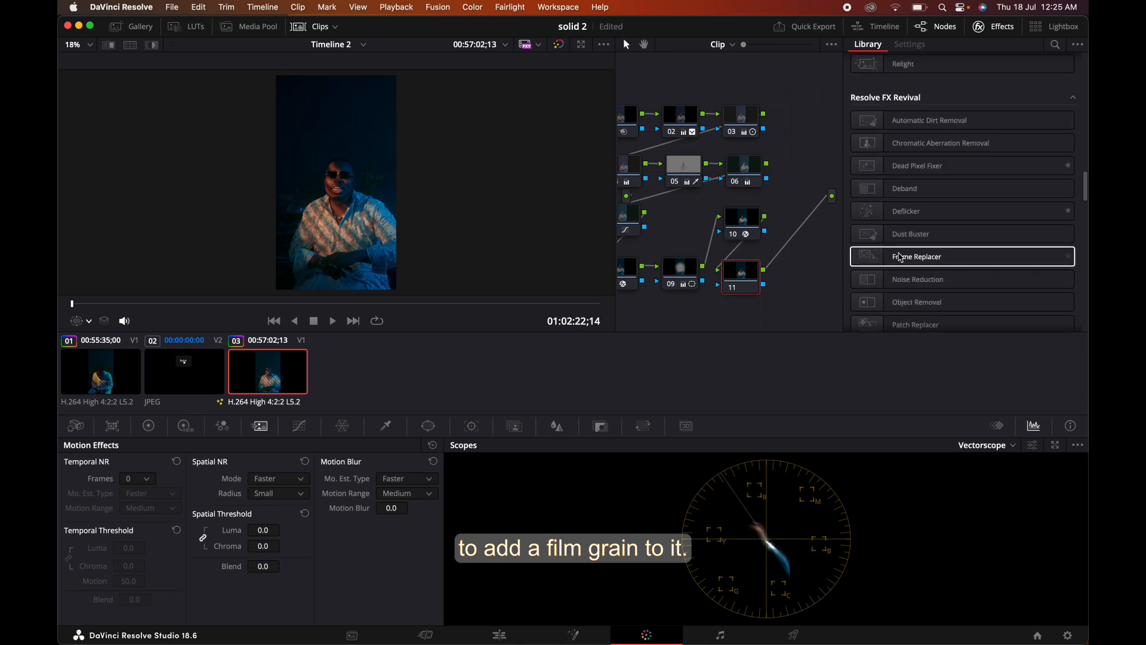
scroll(902, 256, "down", 8)
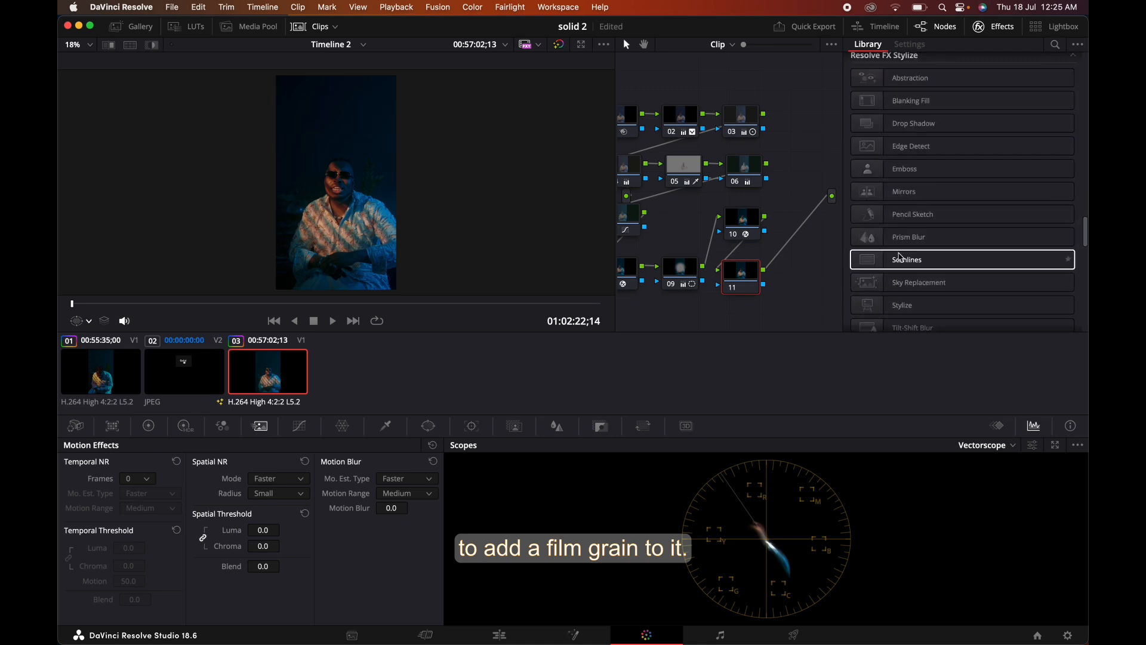
scroll(901, 258, "down", 3)
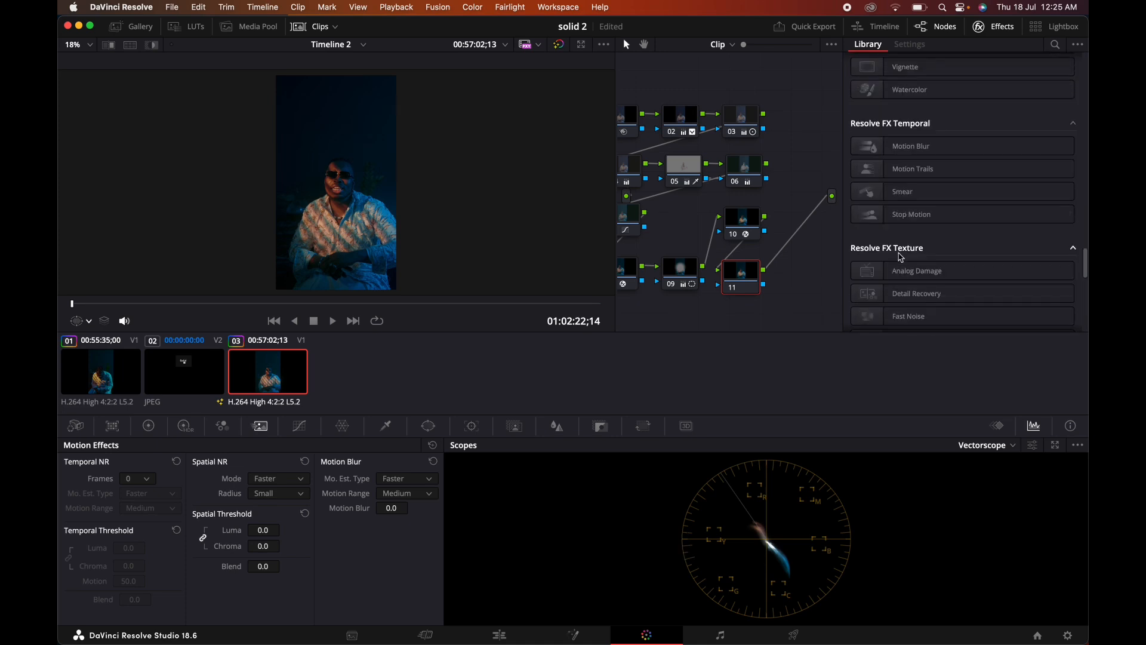
left_click_drag(912, 280, 744, 282)
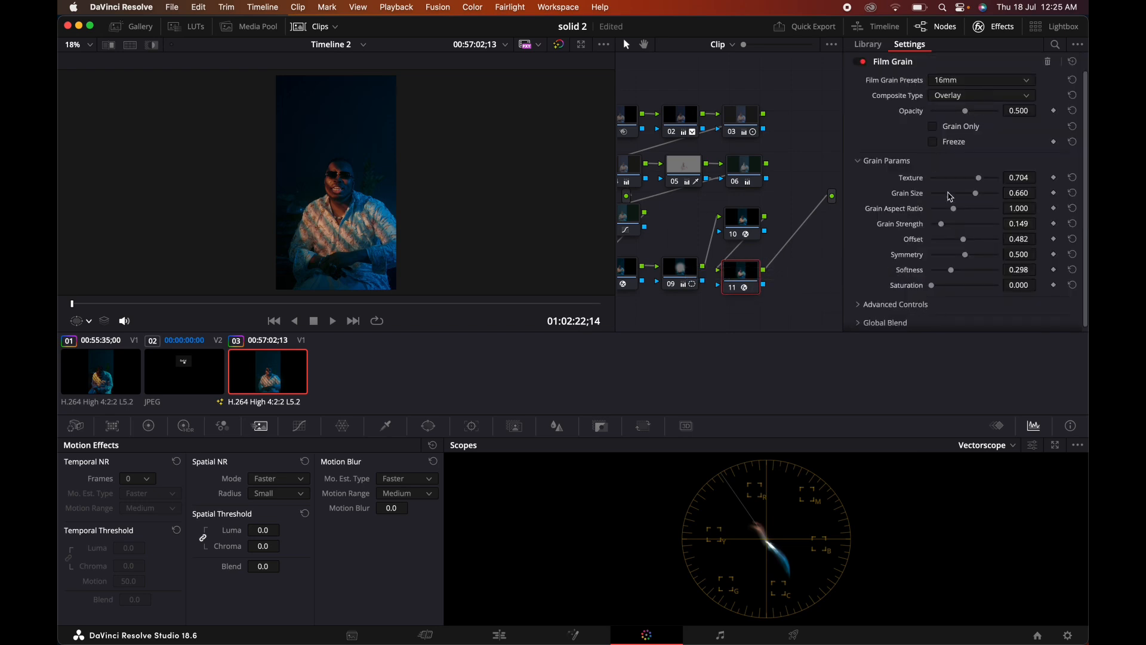
Lower the Film Grain's Grain Strength to 0.091, review the clip in full screen, and close the effects library.
left_click_drag(940, 231, 940, 230)
scroll(299, 227, "up", 5)
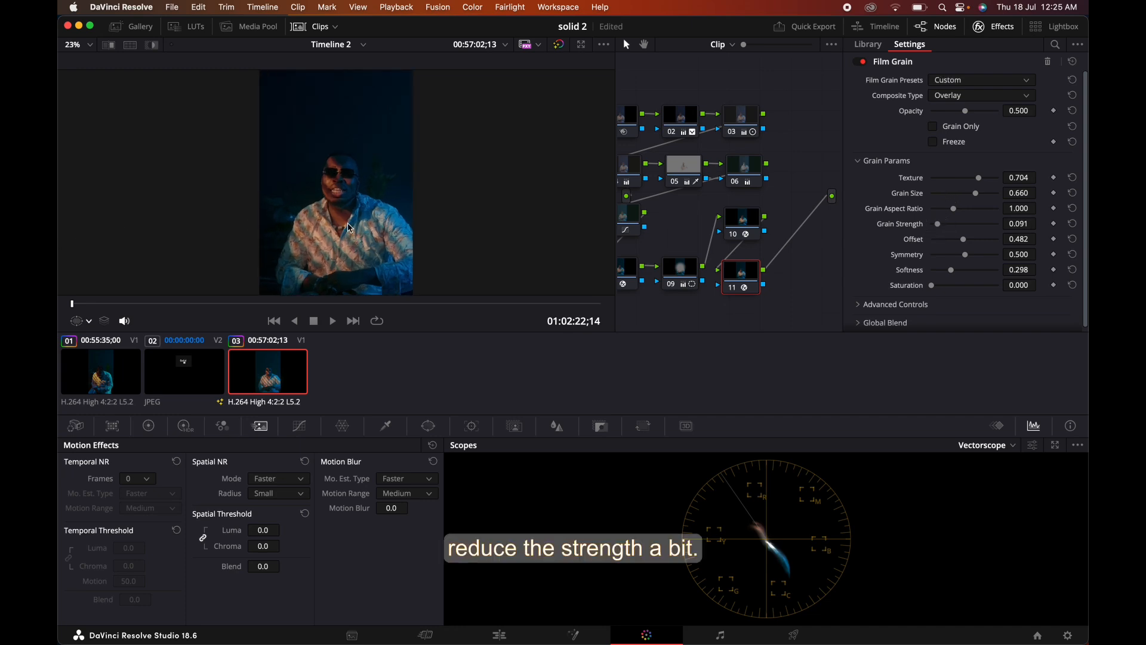
scroll(349, 227, "down", 6)
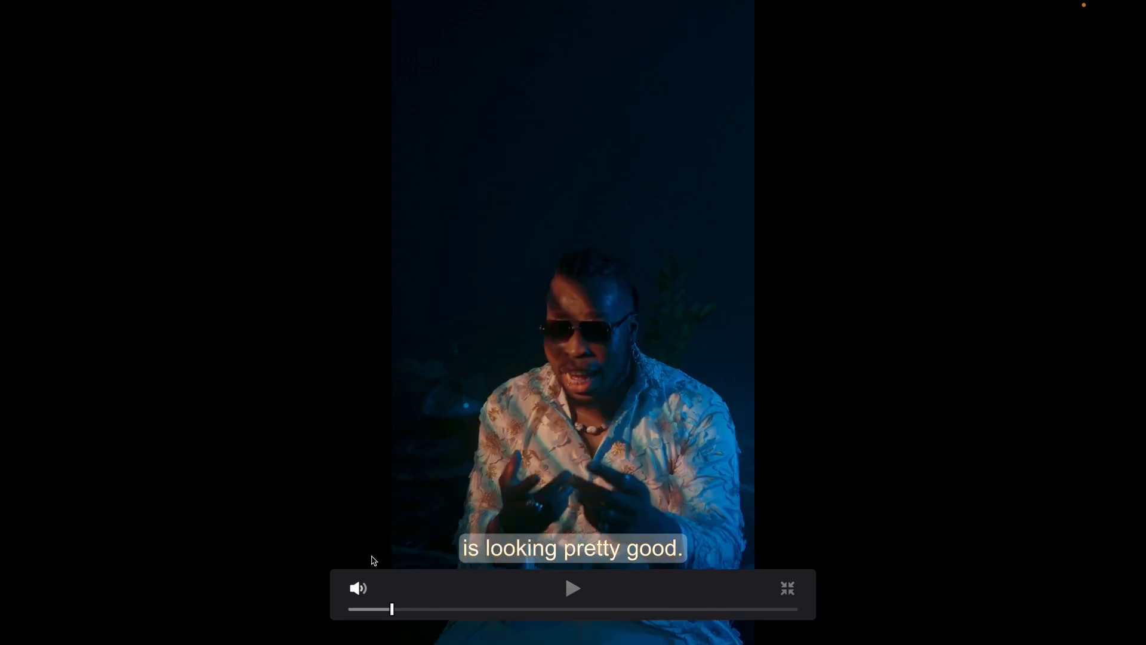
key("Escape")
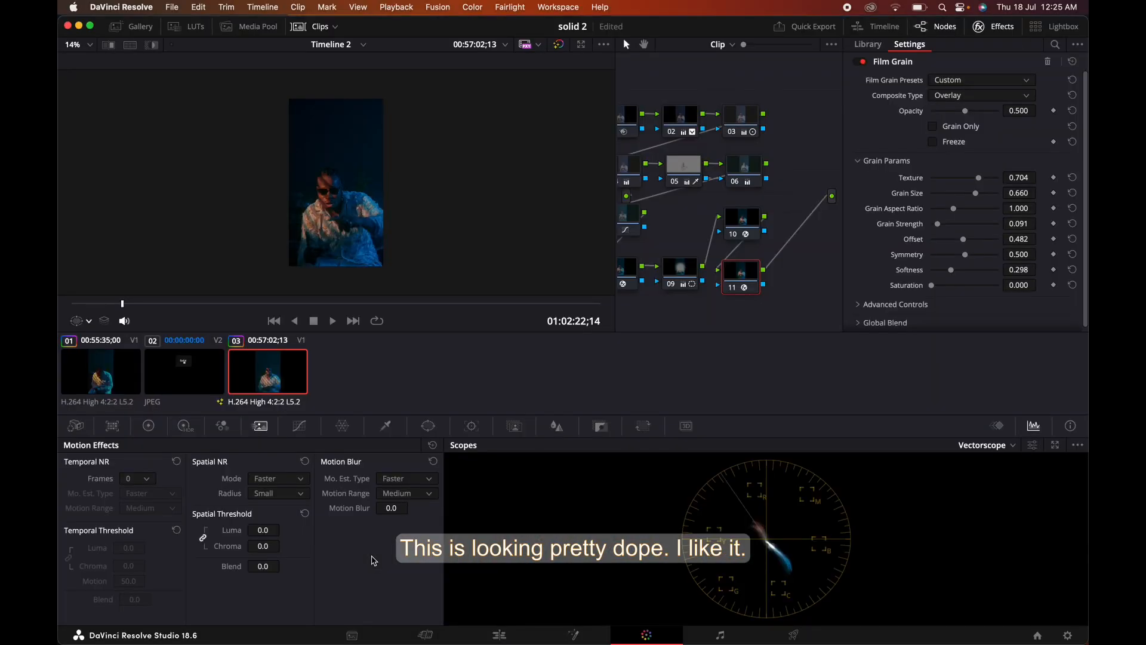
left_click(1005, 36)
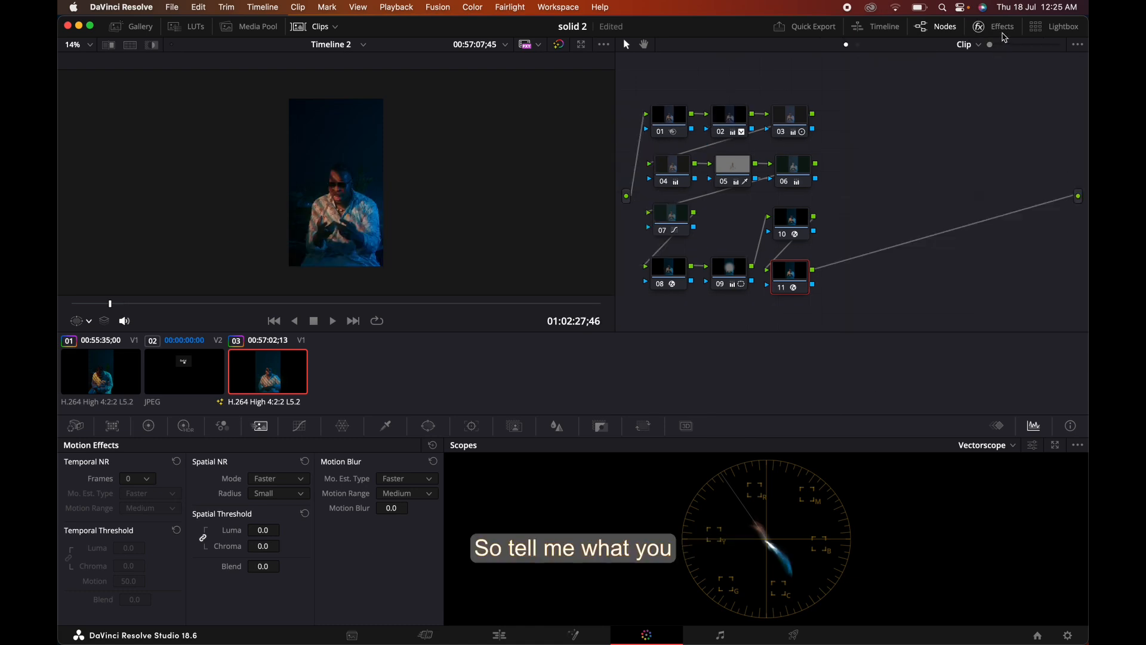